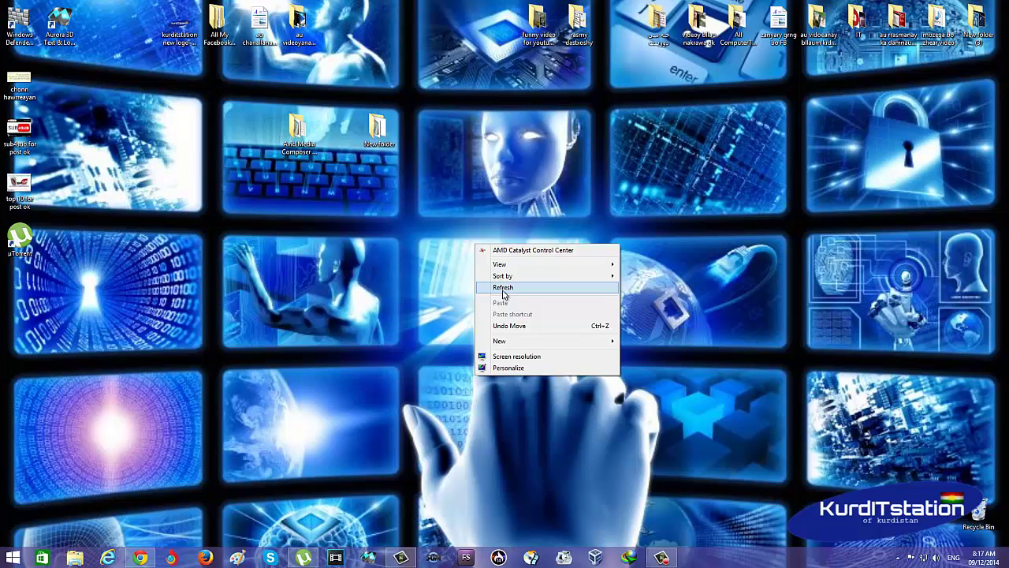
pyautogui.click(503, 288)
pyautogui.rightClick(483, 248)
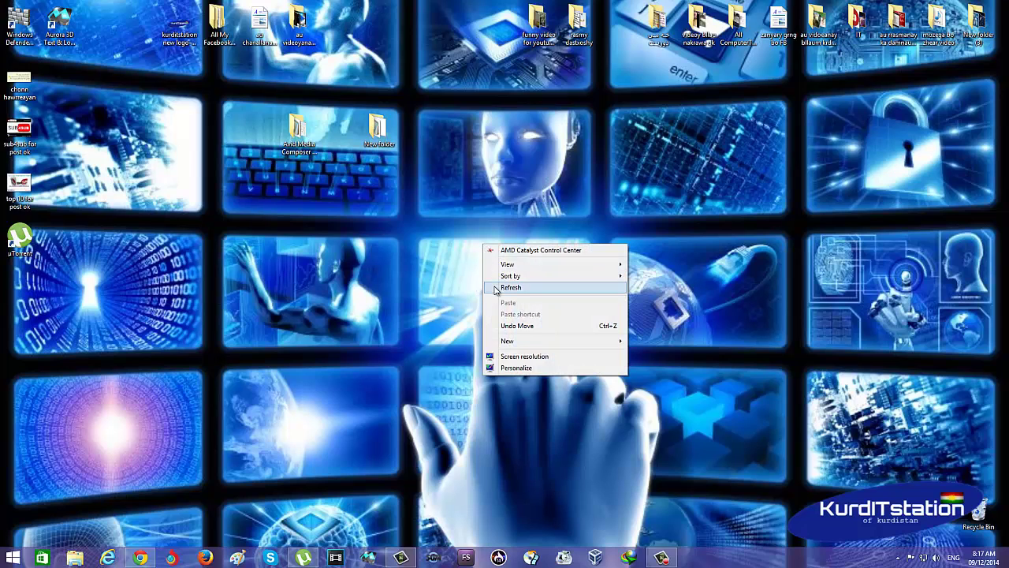
pyautogui.click(497, 287)
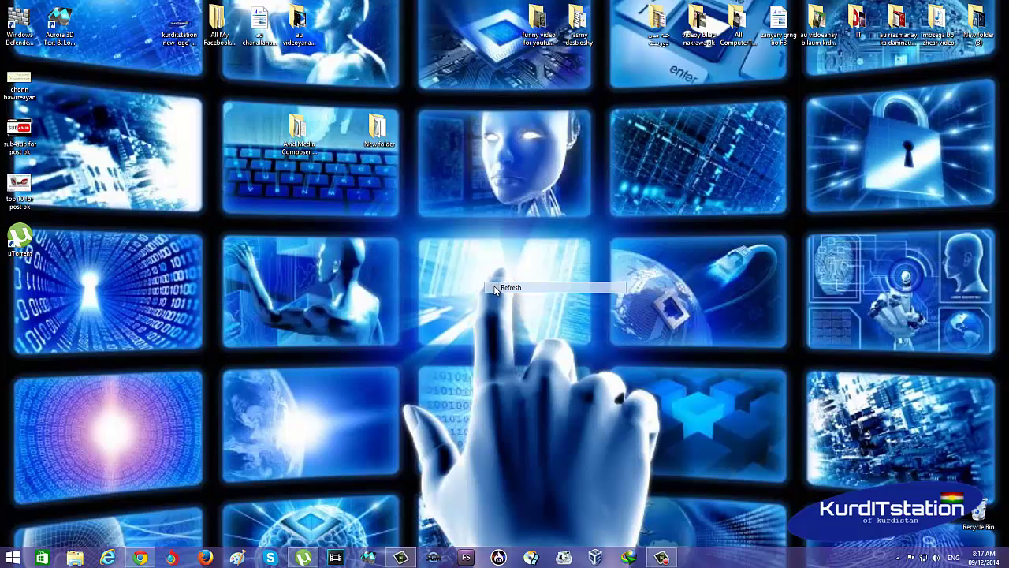
pyautogui.rightClick(477, 245)
pyautogui.click(502, 289)
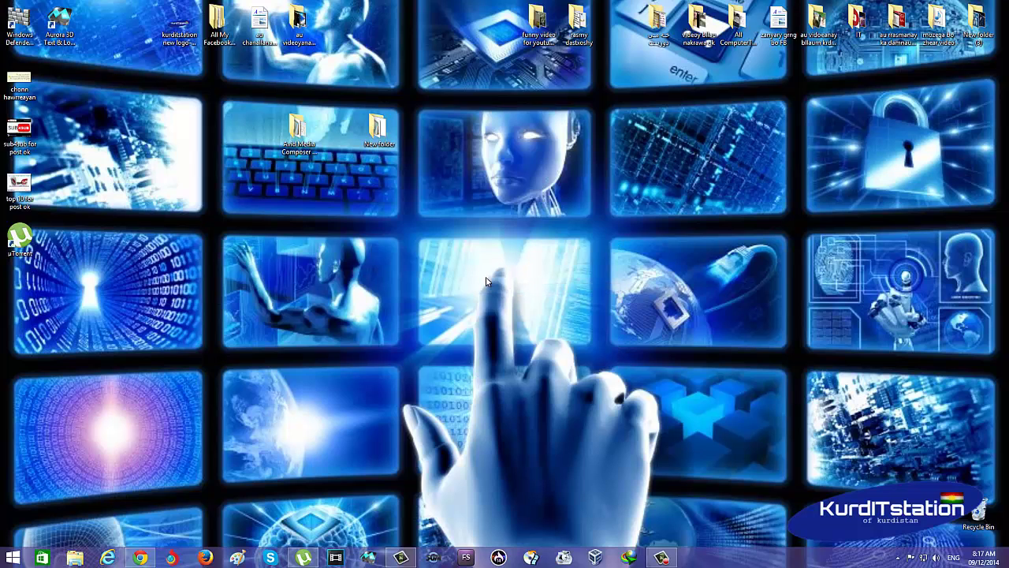
pyautogui.rightClick(477, 254)
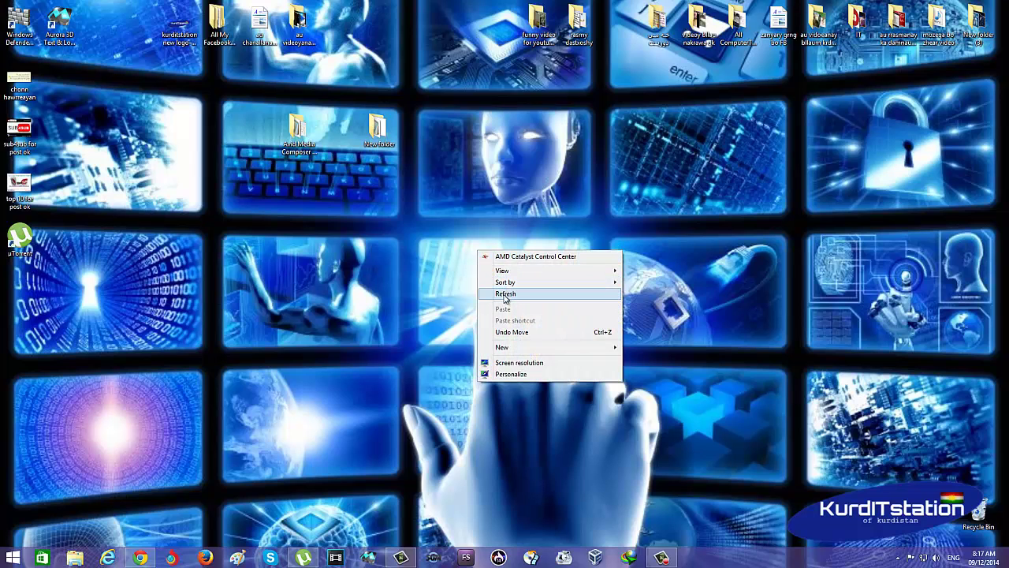
pyautogui.click(501, 292)
pyautogui.rightClick(465, 246)
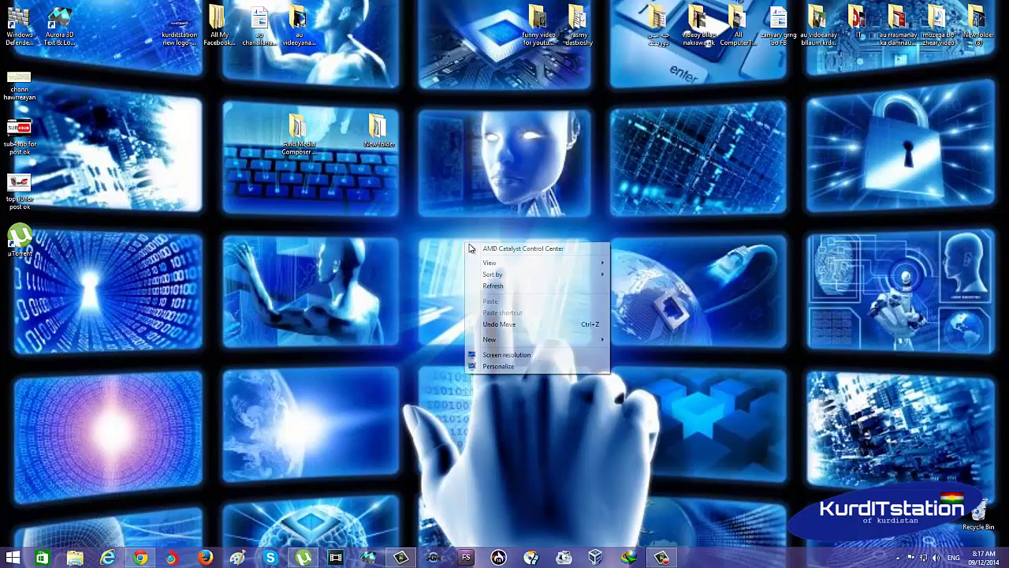
pyautogui.click(509, 291)
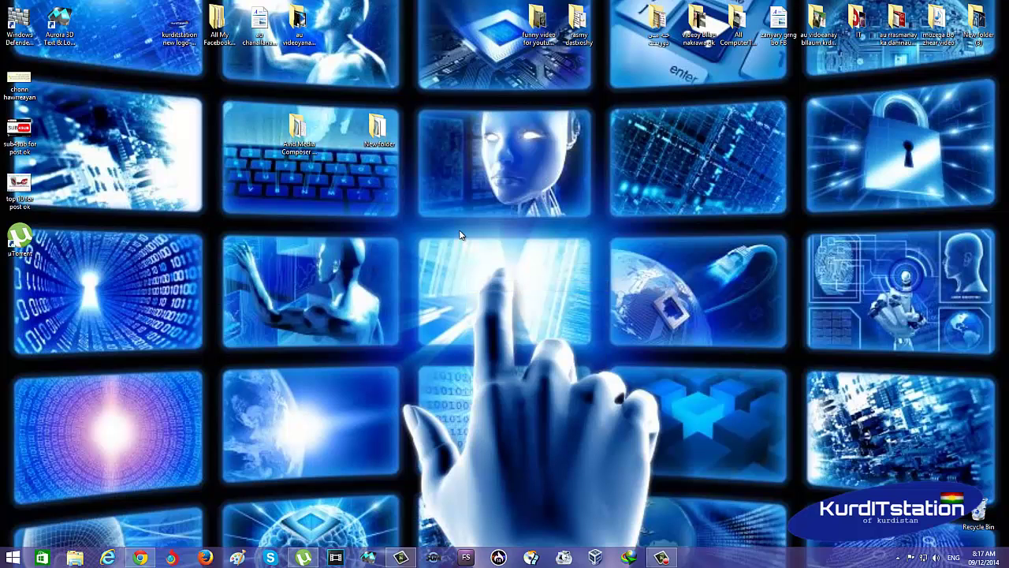
pyautogui.rightClick(462, 235)
pyautogui.click(485, 278)
pyautogui.rightClick(461, 242)
pyautogui.click(488, 278)
pyautogui.rightClick(473, 258)
pyautogui.click(496, 295)
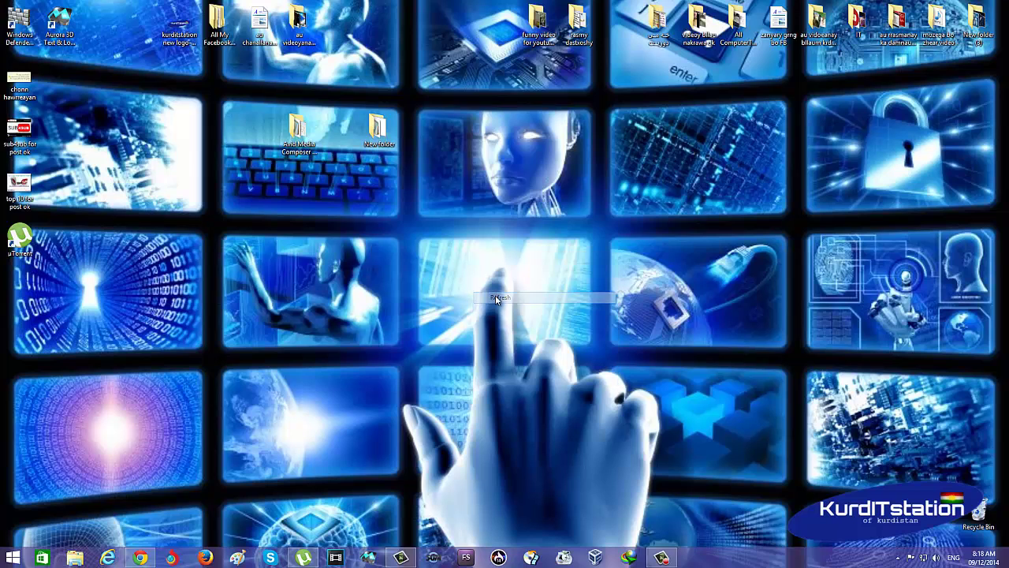
pyautogui.click(304, 153)
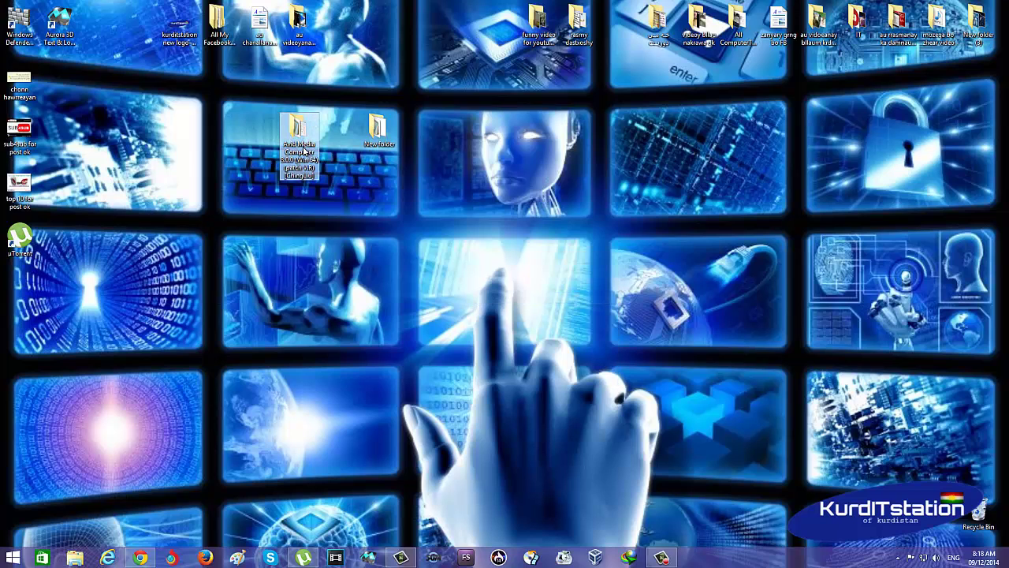
pyautogui.moveTo(300, 152)
pyautogui.click(397, 139)
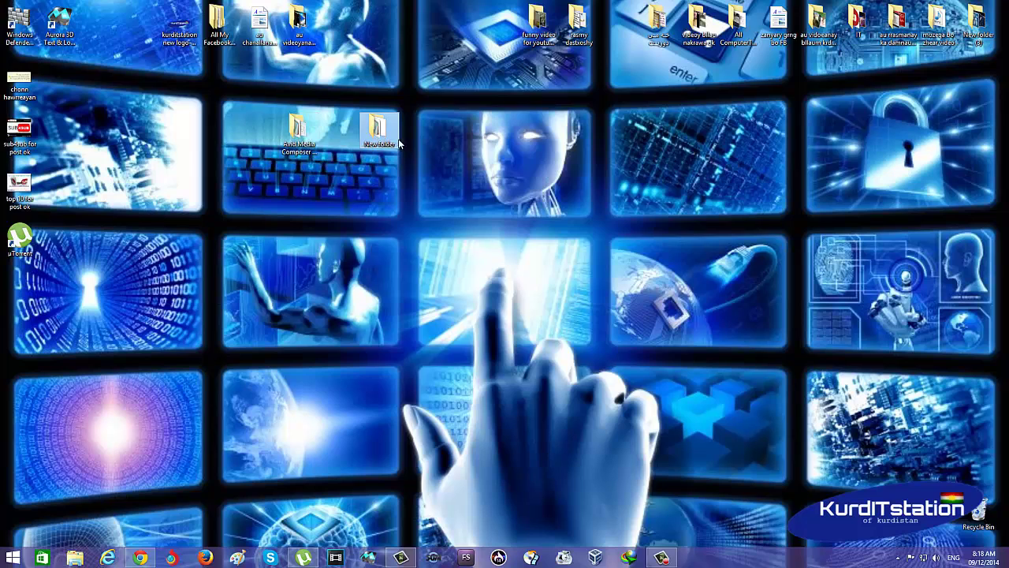
pyautogui.rightClick(390, 232)
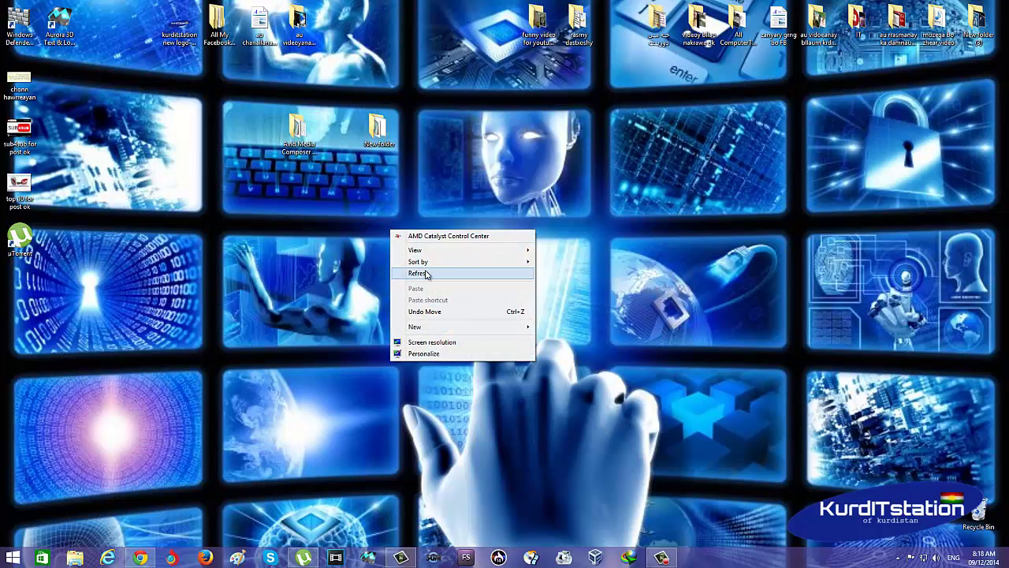
pyautogui.click(428, 274)
pyautogui.rightClick(391, 210)
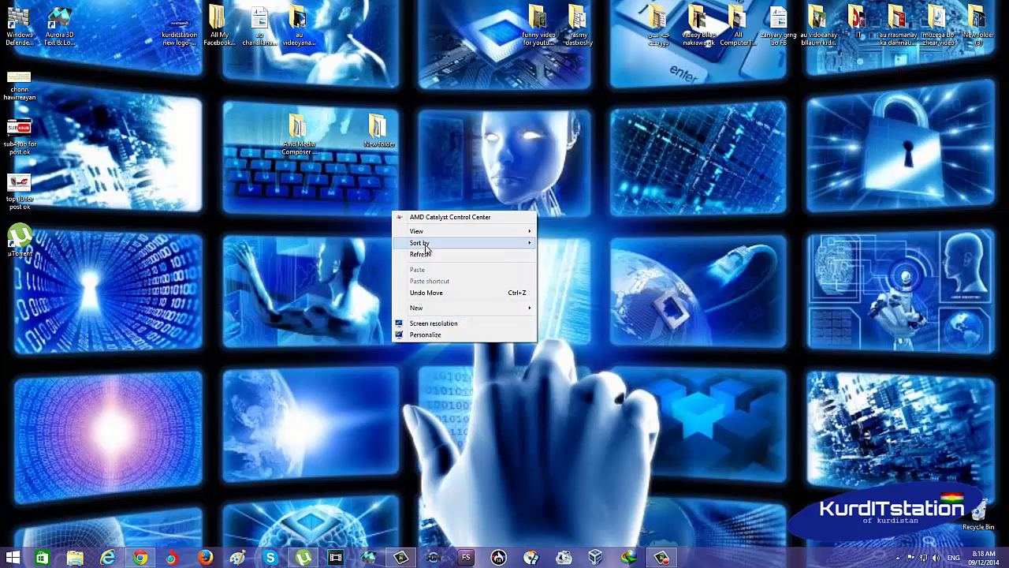
pyautogui.click(430, 259)
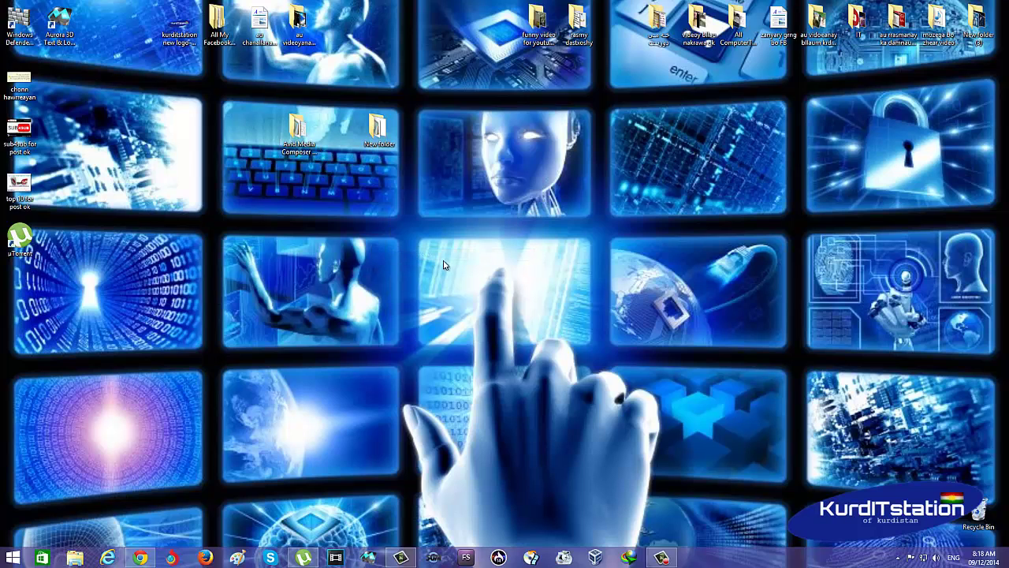
pyautogui.rightClick(401, 234)
pyautogui.click(420, 268)
# Switch to Chrome and examine the torrent details page for Avid Media Composer 8.0.0 (Win 64), including its description
pyautogui.click(140, 557)
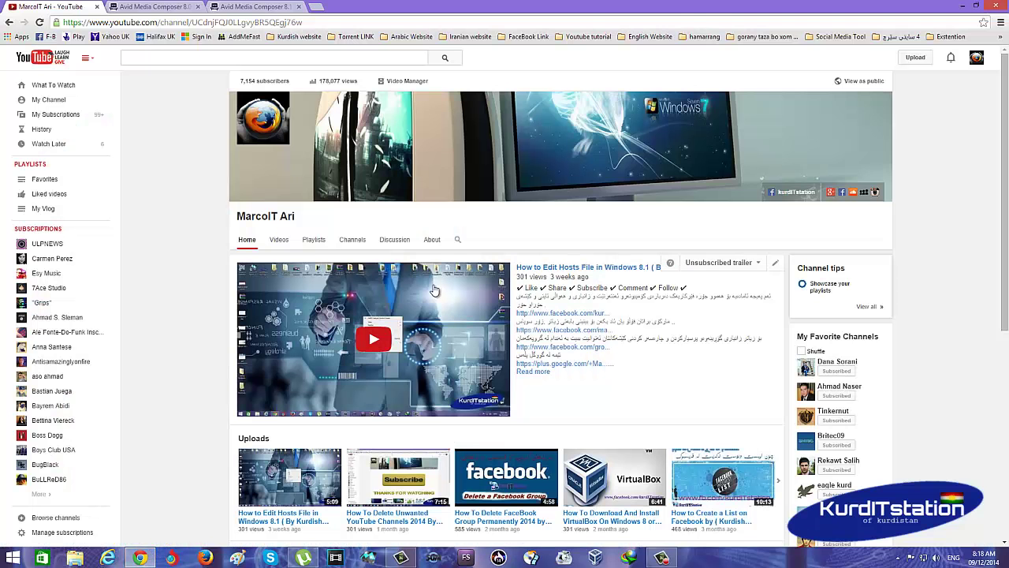
pyautogui.click(155, 6)
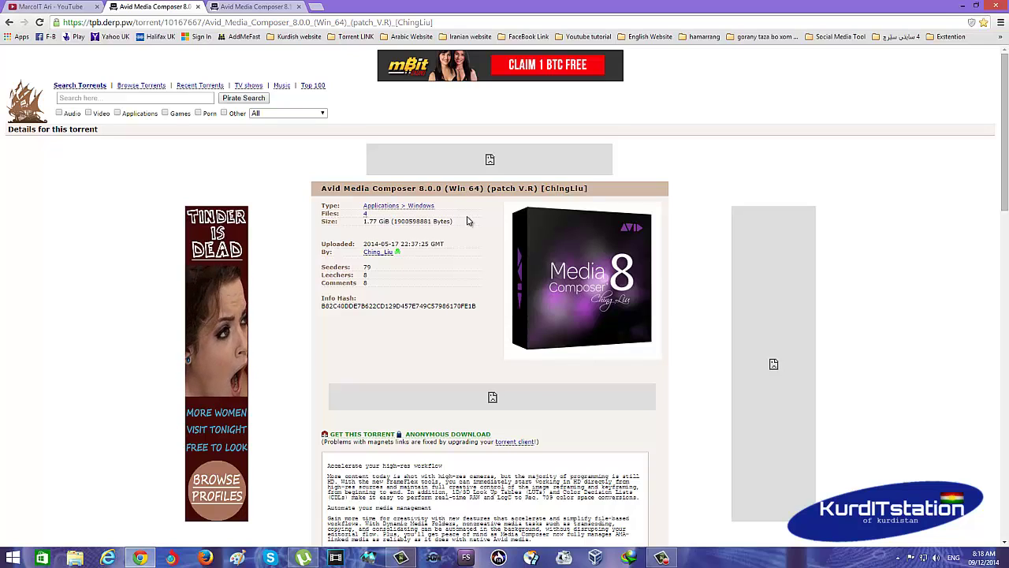
pyautogui.moveTo(434, 22)
pyautogui.mouseDown()
pyautogui.moveTo(67, 23)
pyautogui.moveTo(451, 17)
pyautogui.mouseUp()
pyautogui.click(451, 17)
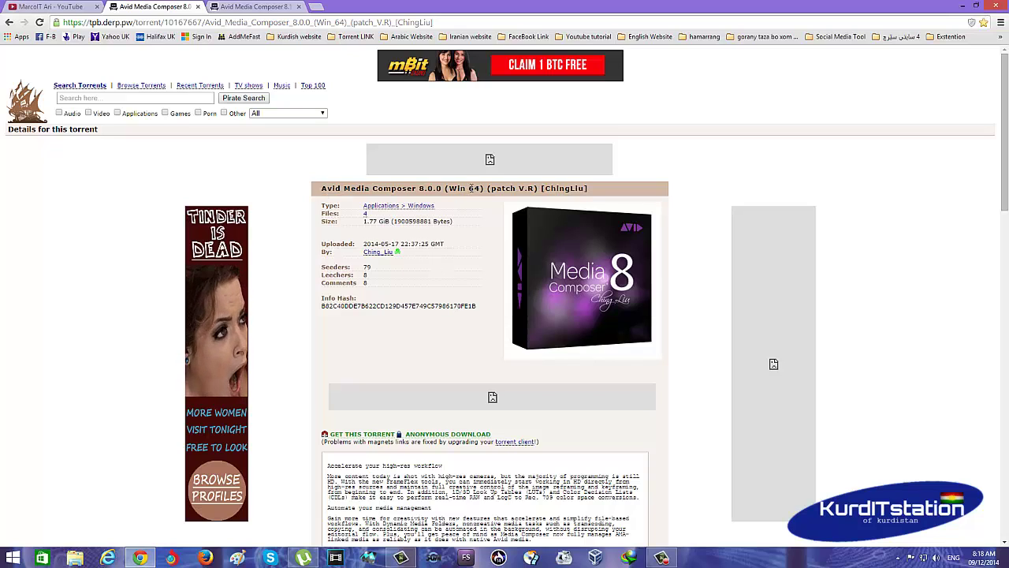
pyautogui.doubleClick(479, 188)
pyautogui.scroll(-6, 515, 273)
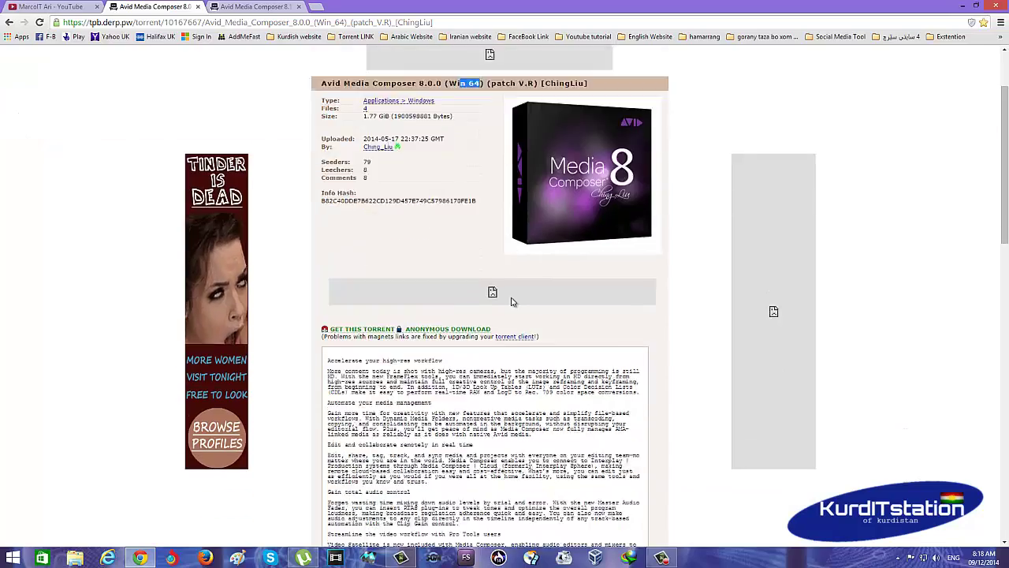
pyautogui.scroll(-7, 512, 298)
pyautogui.scroll(13, 512, 298)
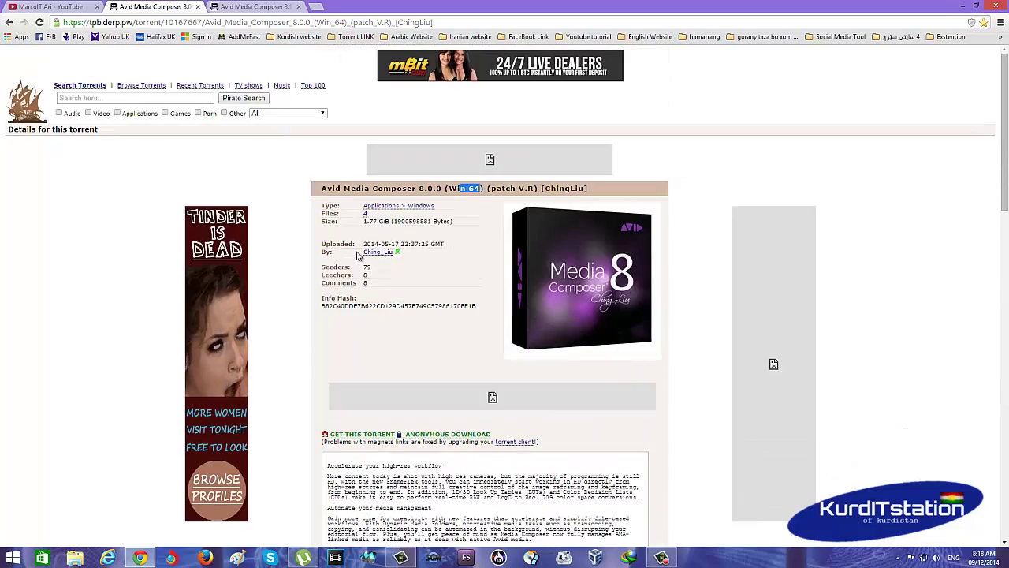
pyautogui.click(359, 254)
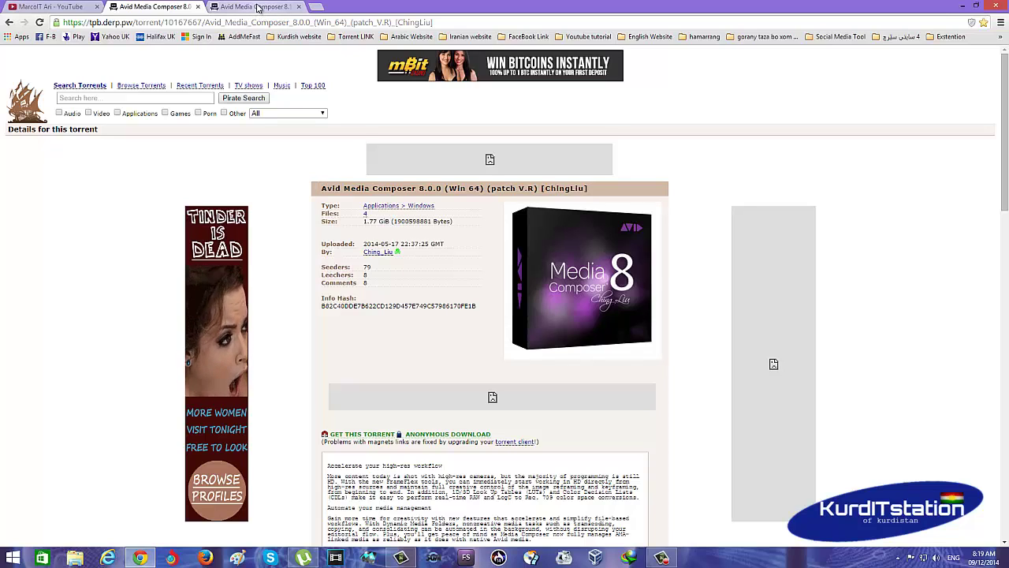
# View the Avid Media Composer 8.1.0 Mac OS X torrent page and return to the Windows version's page
pyautogui.click(258, 8)
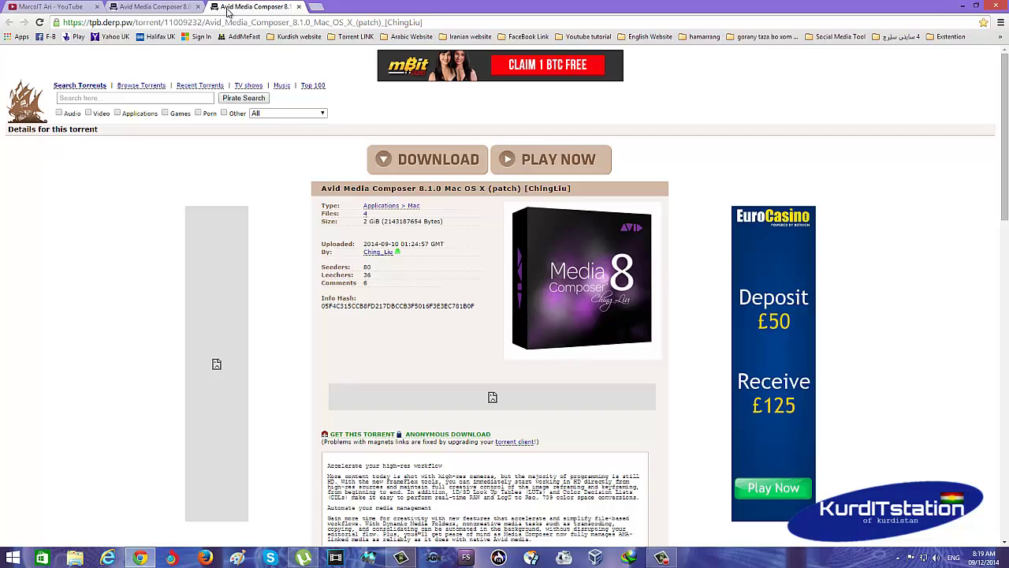
pyautogui.click(168, 8)
pyautogui.scroll(-3, 473, 260)
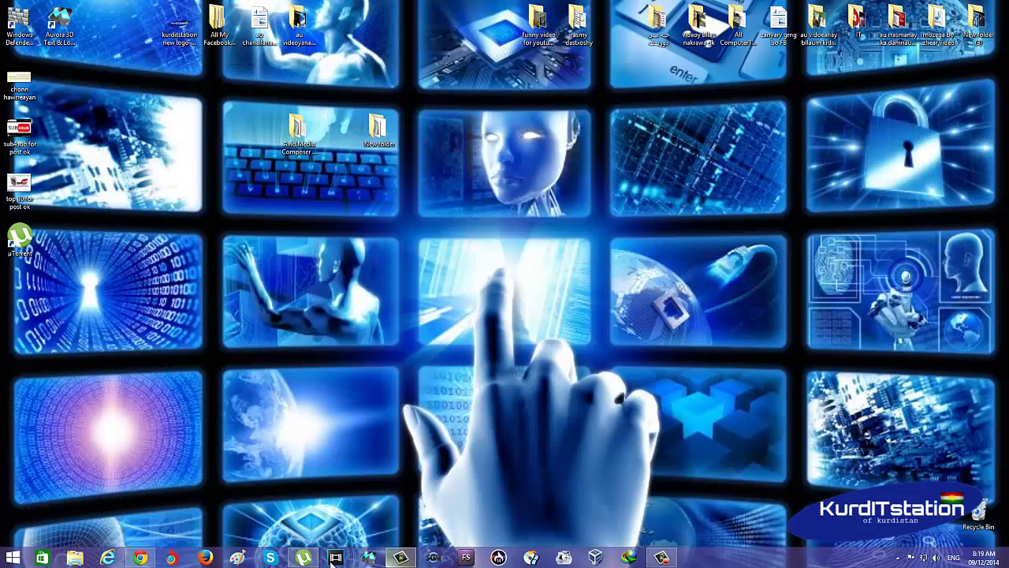
# Switch to µTorrent and show the file list of the Avid Media Composer 8.0.0 torrent
pyautogui.click(304, 557)
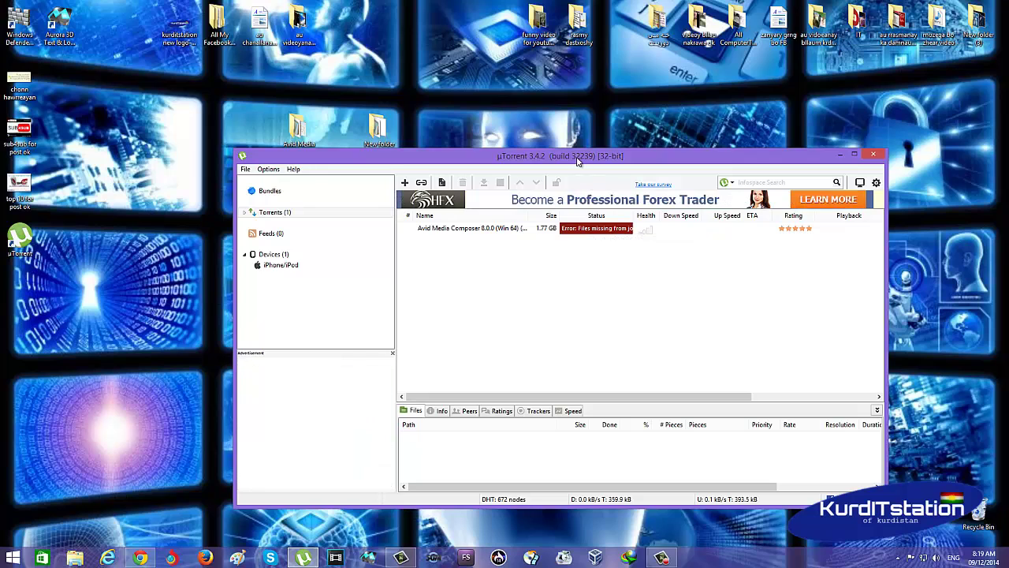
pyautogui.moveTo(580, 162); pyautogui.dragTo(603, 137)
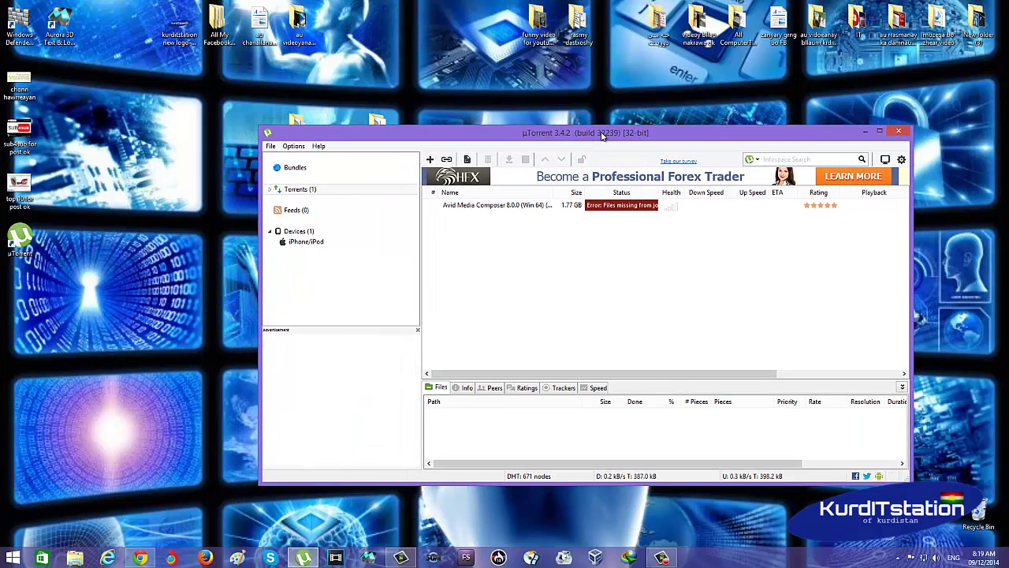
pyautogui.click(26, 249)
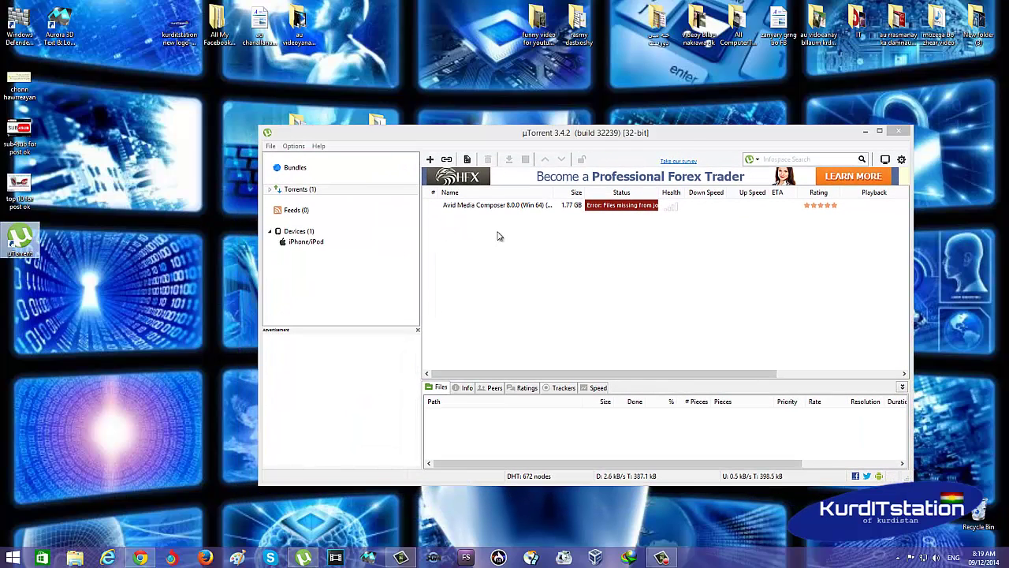
pyautogui.click(500, 207)
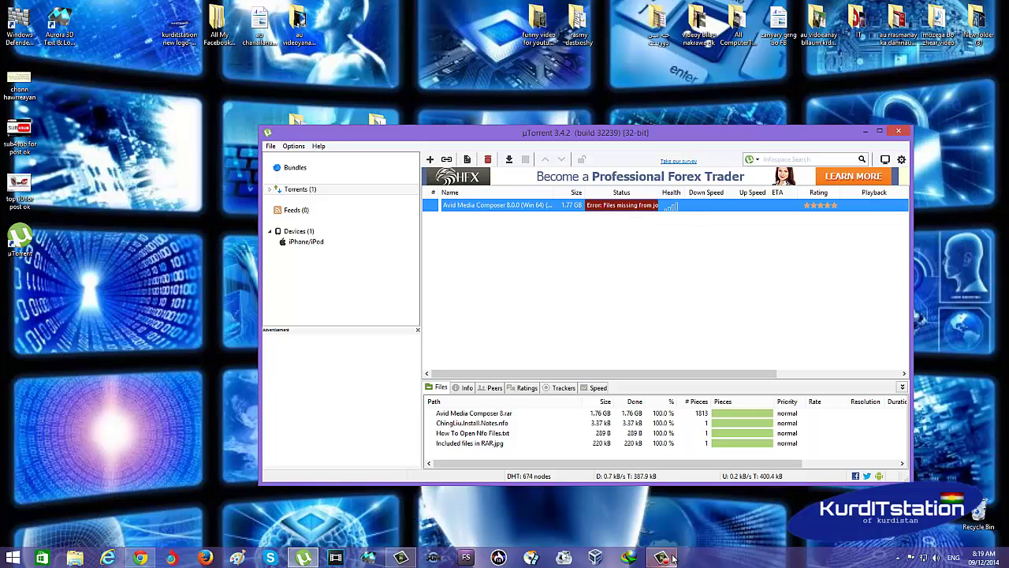
pyautogui.moveTo(674, 559)
pyautogui.click(271, 146)
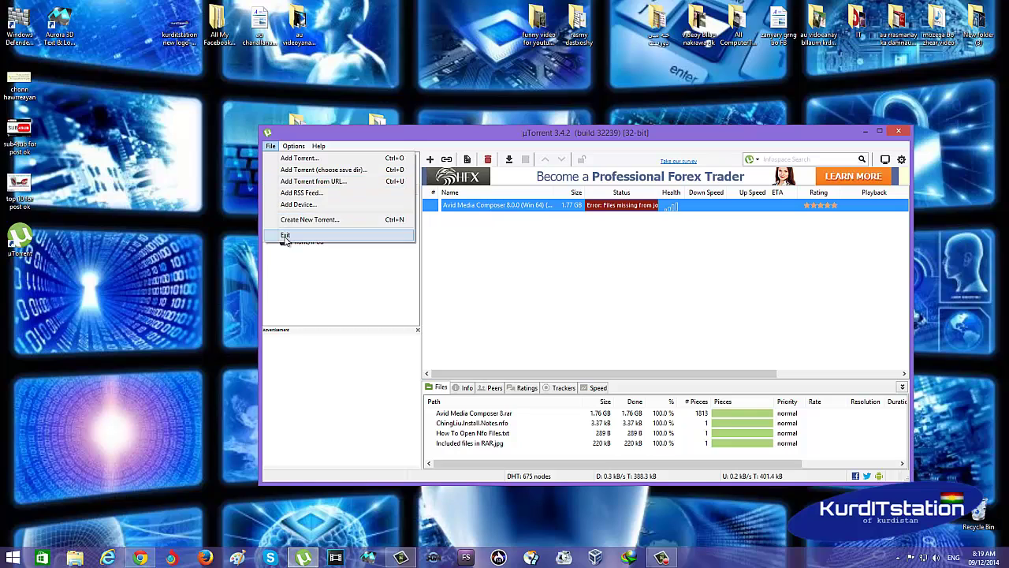
pyautogui.click(500, 137)
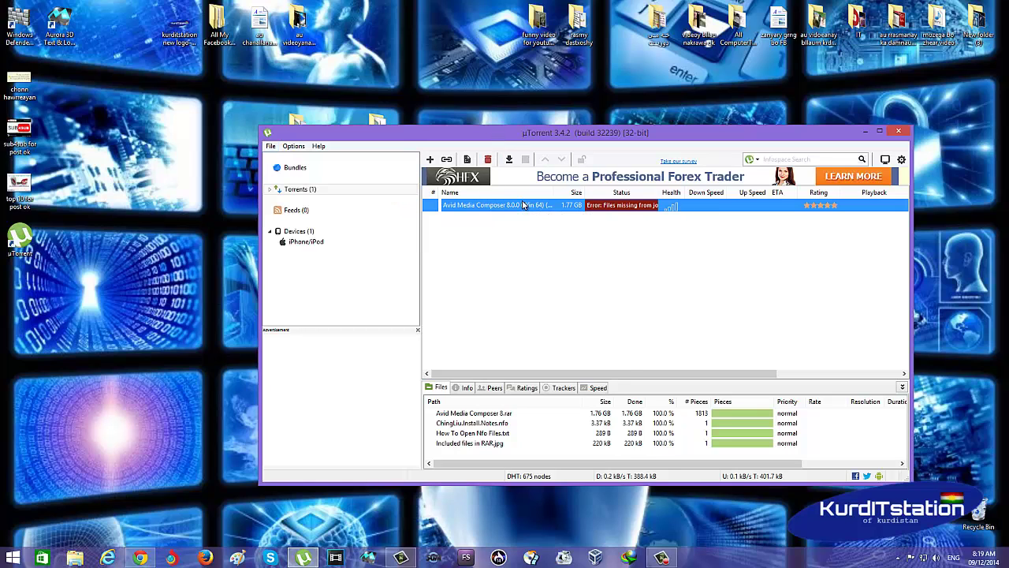
# Try to open the torrent's containing folder, look through the Downloads folder, and close the file window
pyautogui.rightClick(523, 205)
pyautogui.click(564, 235)
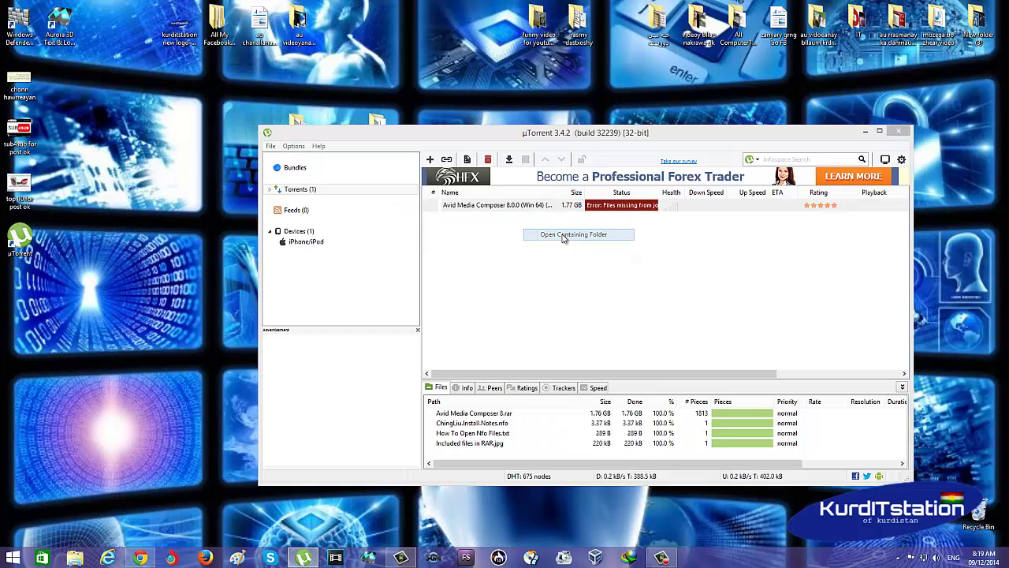
pyautogui.click(552, 338)
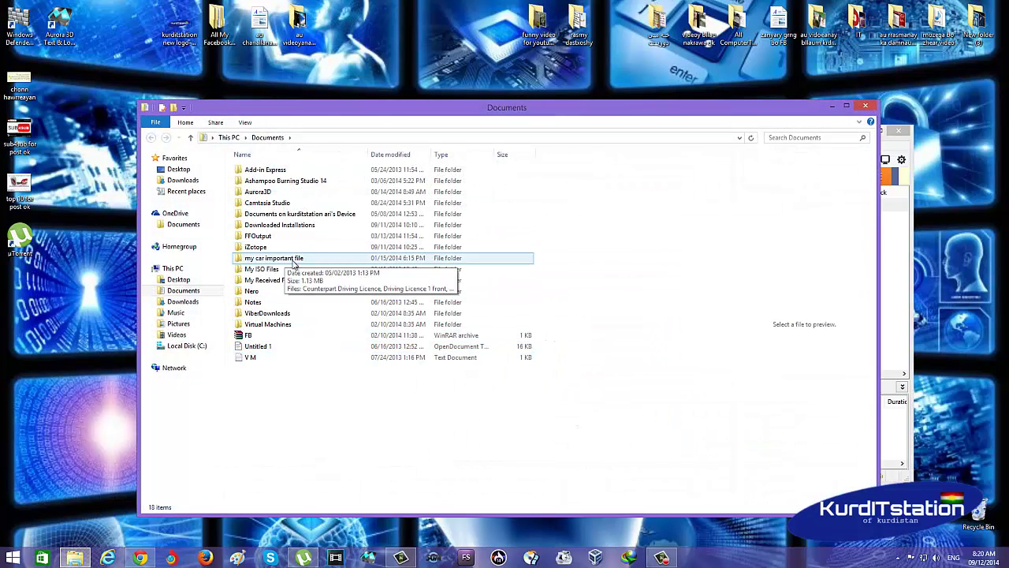
pyautogui.click(182, 302)
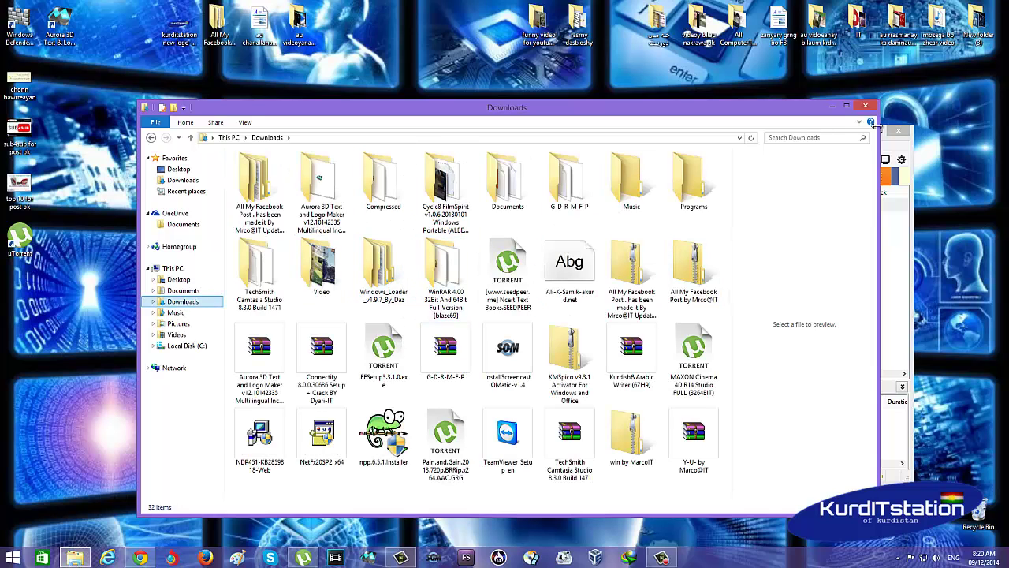
pyautogui.click(867, 108)
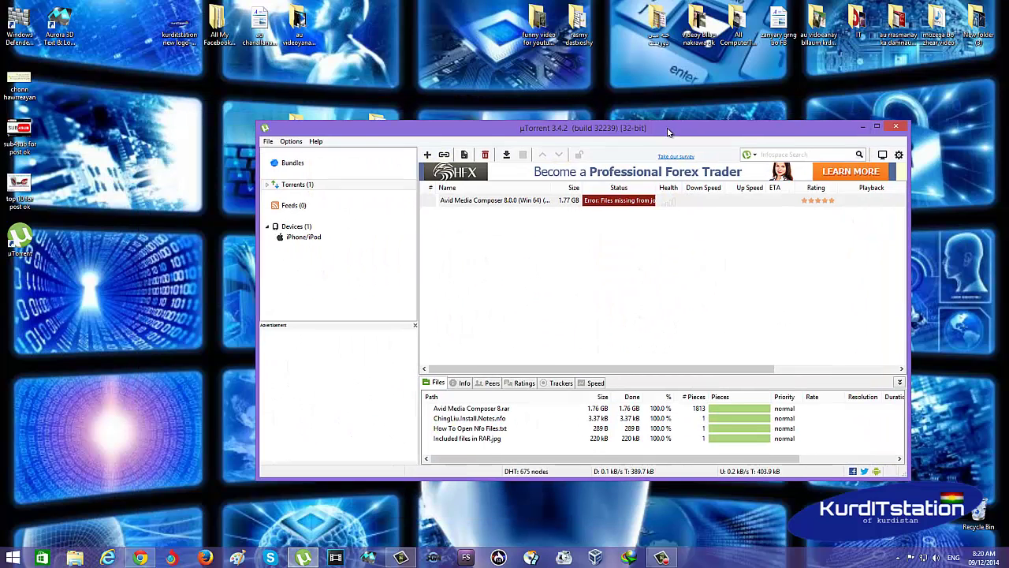
# Exit µTorrent completely
pyautogui.click(265, 136)
pyautogui.click(277, 226)
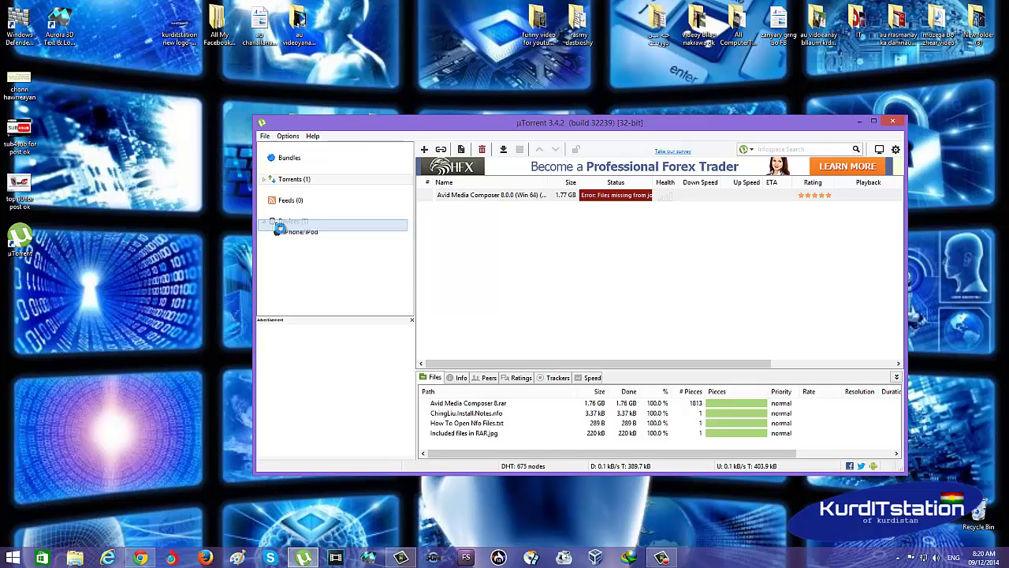
pyautogui.click(536, 282)
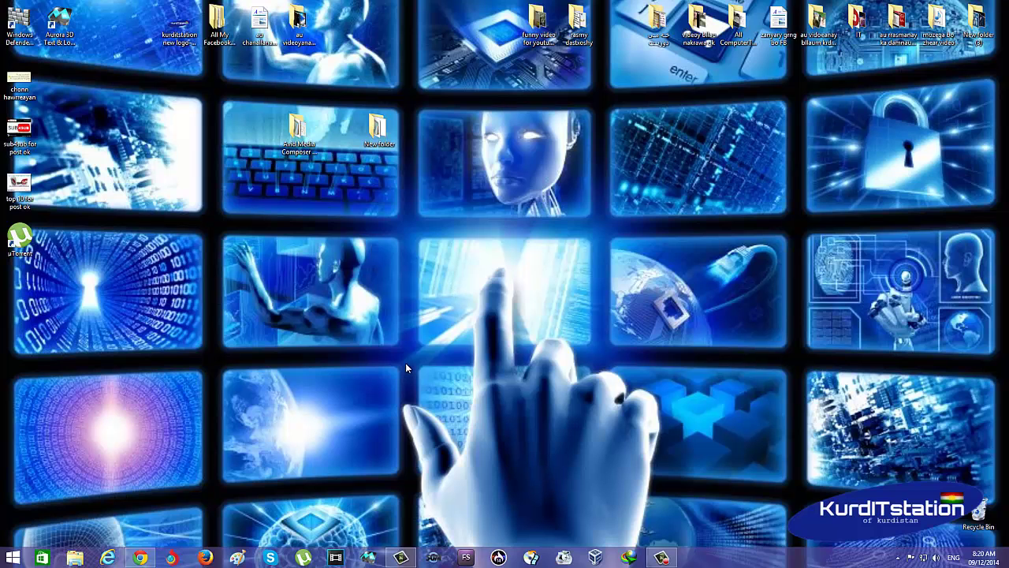
# Return to Chrome and close both Avid Media Composer torrent pages, keeping the YouTube channel page open
pyautogui.click(143, 558)
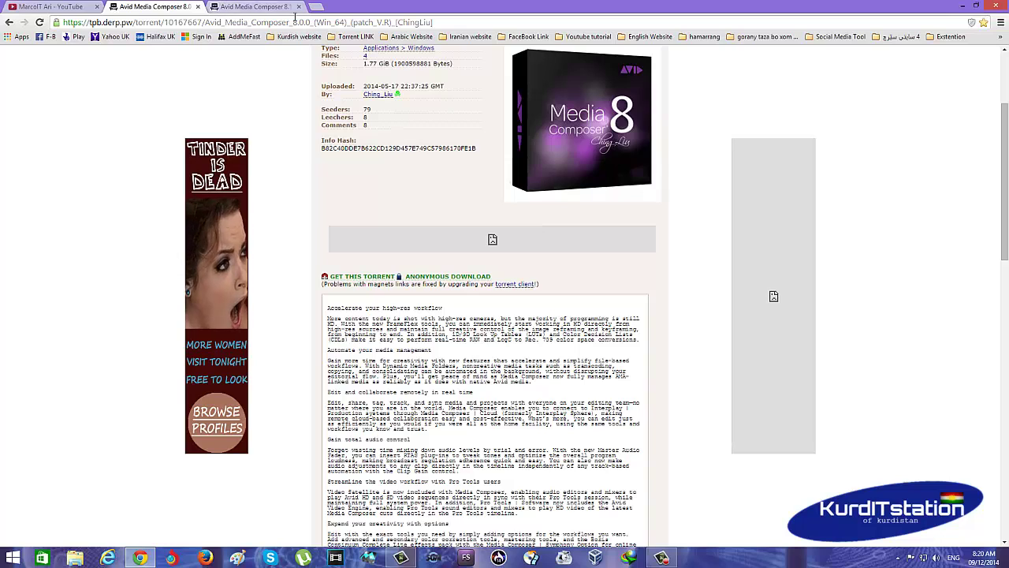
pyautogui.click(268, 7)
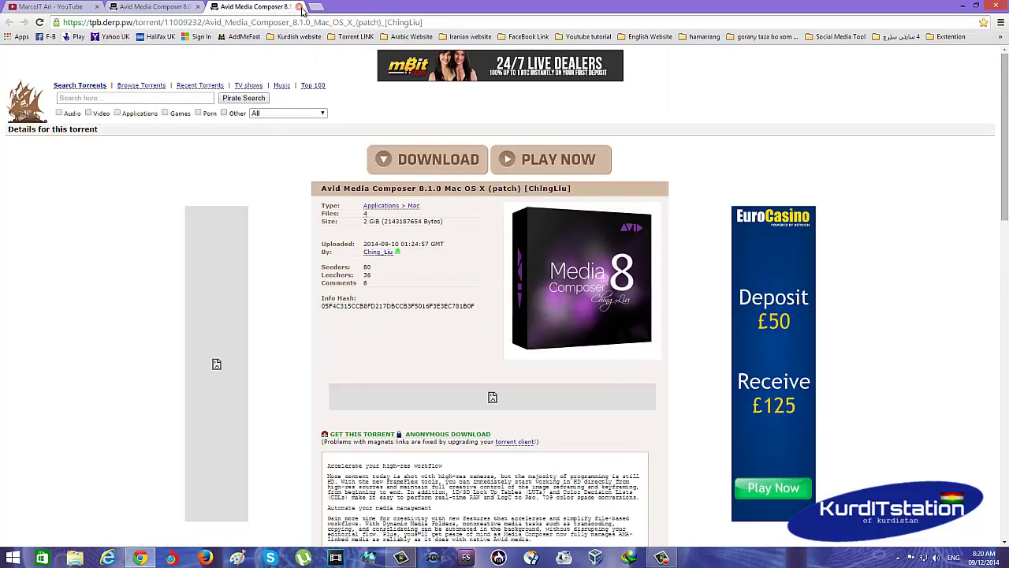
pyautogui.click(298, 7)
pyautogui.click(197, 6)
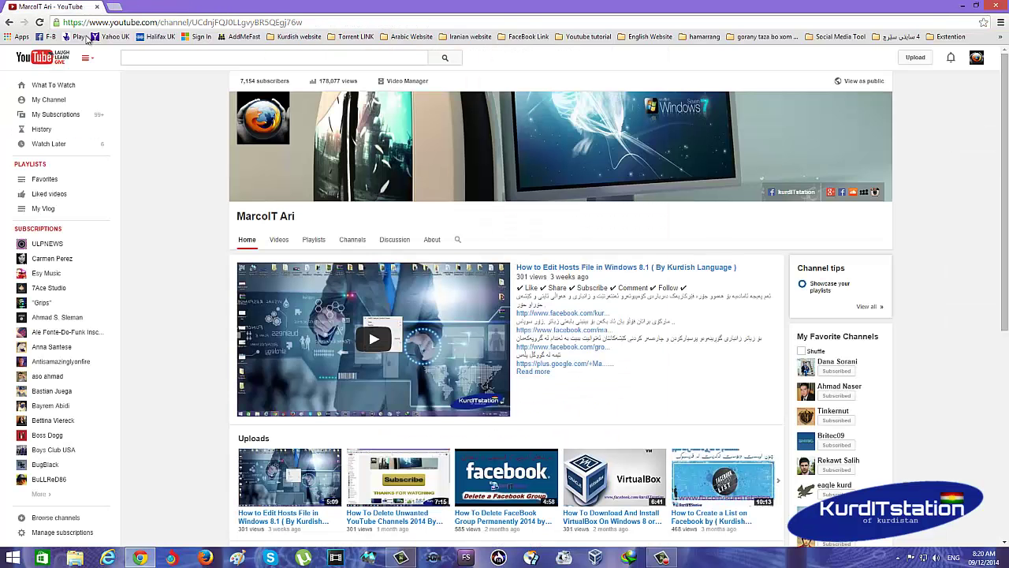
# Close Chrome and refresh the Windows desktop
pyautogui.click(991, 6)
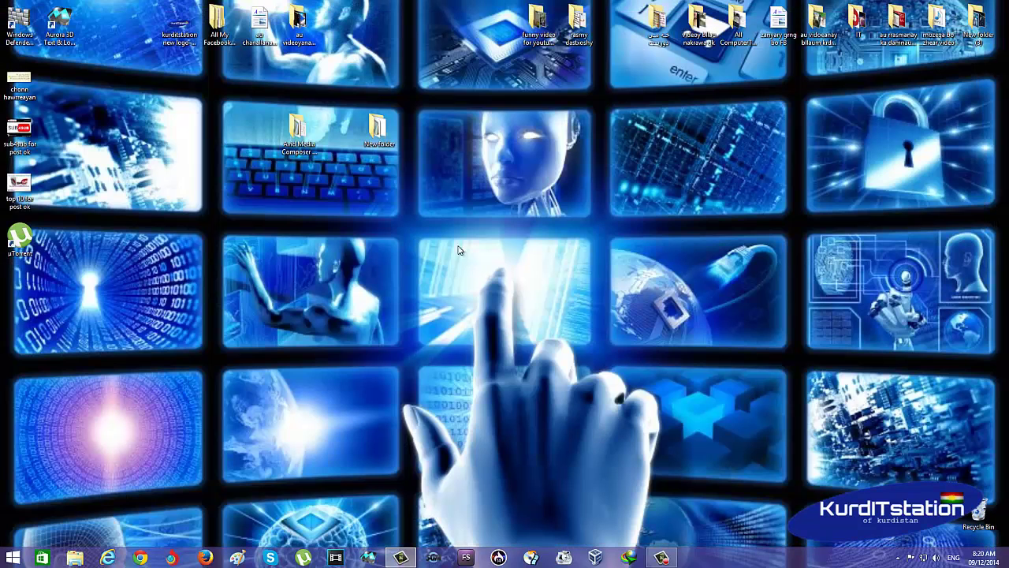
pyautogui.rightClick(498, 253)
pyautogui.click(520, 288)
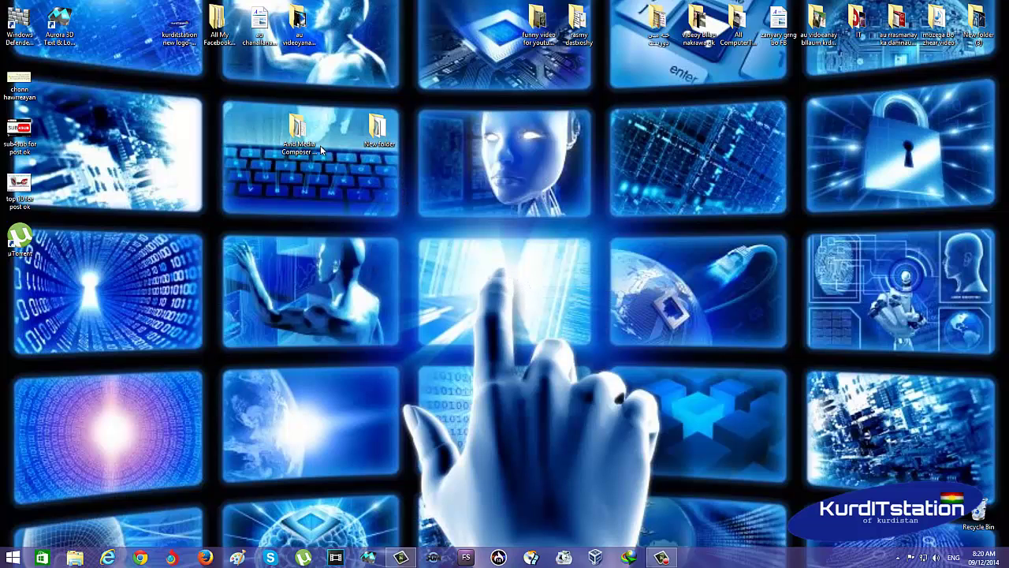
# Check the Avid Media Composer desktop folder, and move the Avid Media Composer 8 archive into it from New folder
pyautogui.doubleClick(300, 134)
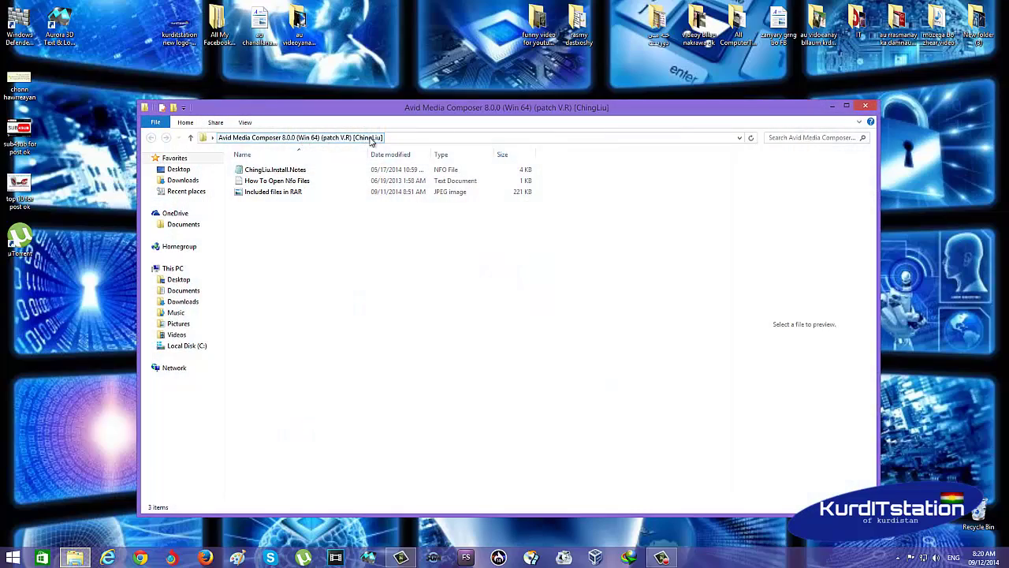
pyautogui.click(866, 106)
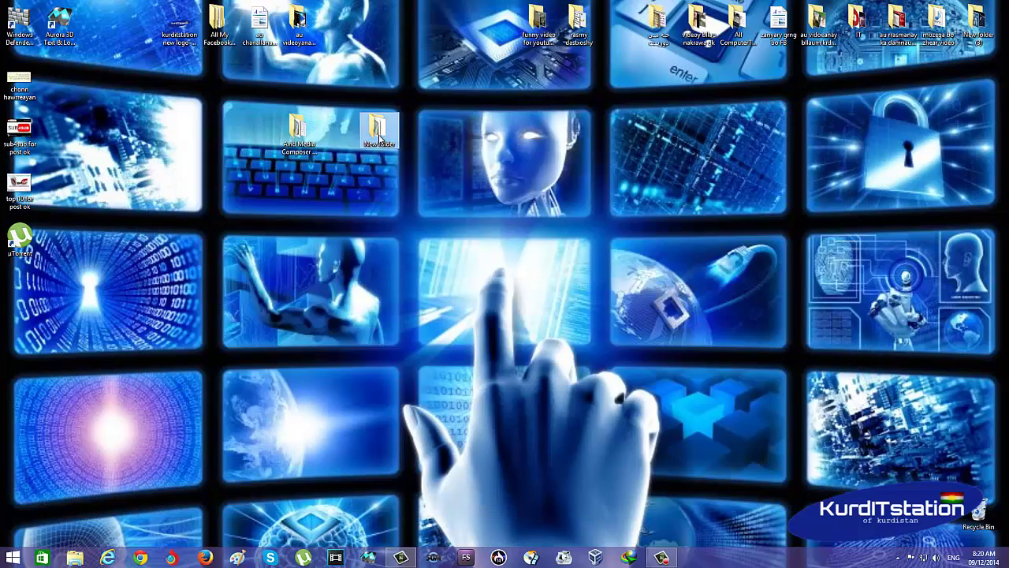
pyautogui.doubleClick(382, 128)
pyautogui.moveTo(387, 113); pyautogui.dragTo(620, 124)
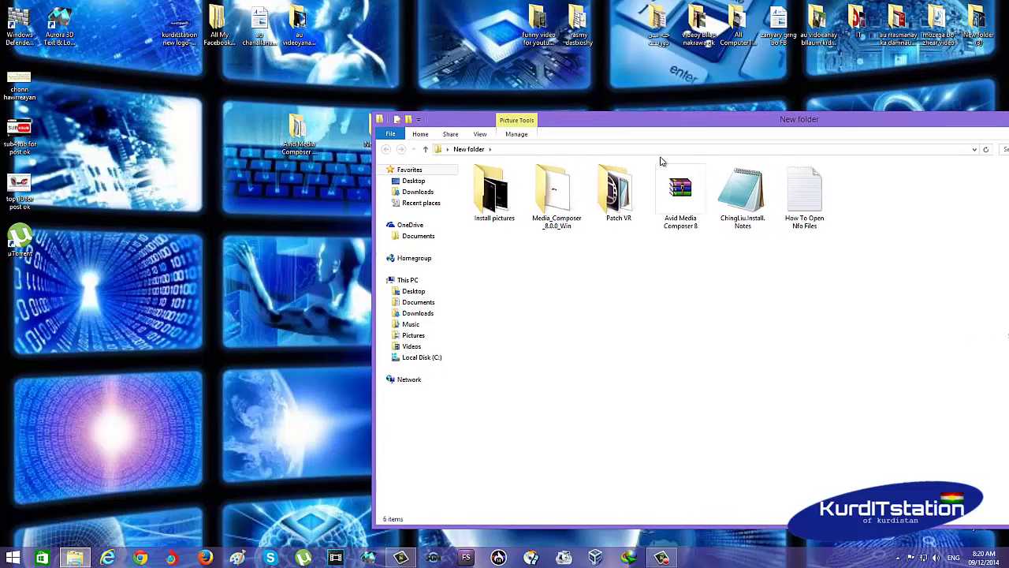
pyautogui.click(679, 189)
pyautogui.moveTo(679, 189); pyautogui.dragTo(297, 155)
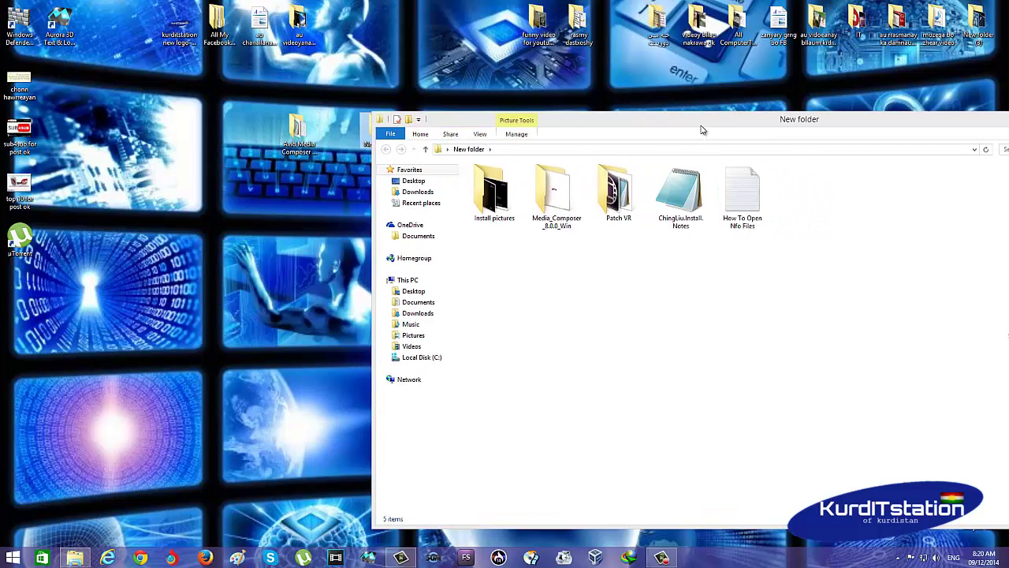
pyautogui.moveTo(690, 126); pyautogui.dragTo(618, 119)
pyautogui.moveTo(898, 117); pyautogui.dragTo(793, 112)
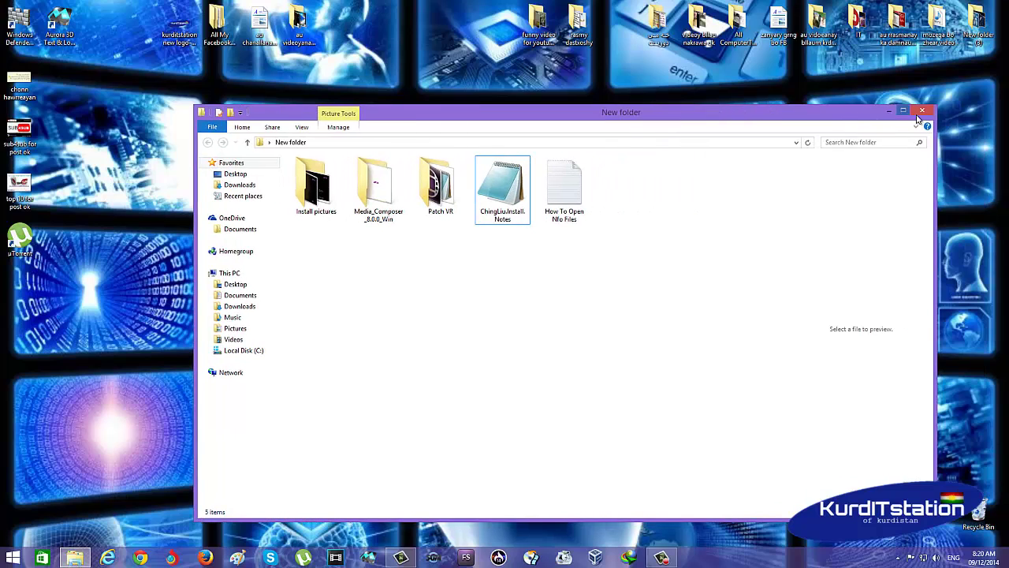
pyautogui.click(925, 105)
# Open the Avid Media Composer folder to check the archive, minimize its window, and create a new folder on the desktop
pyautogui.doubleClick(297, 134)
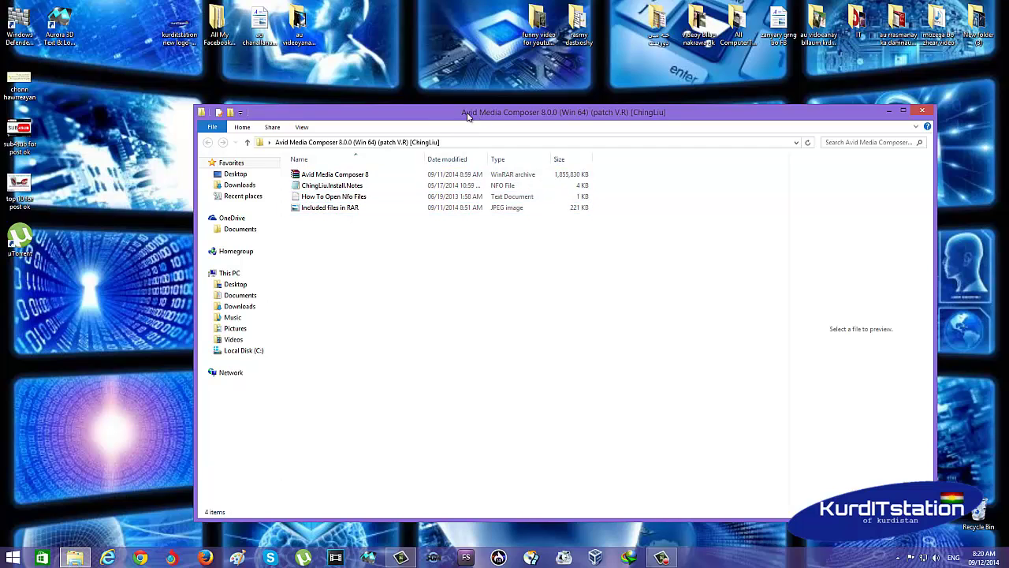
pyautogui.moveTo(467, 116); pyautogui.dragTo(399, 116)
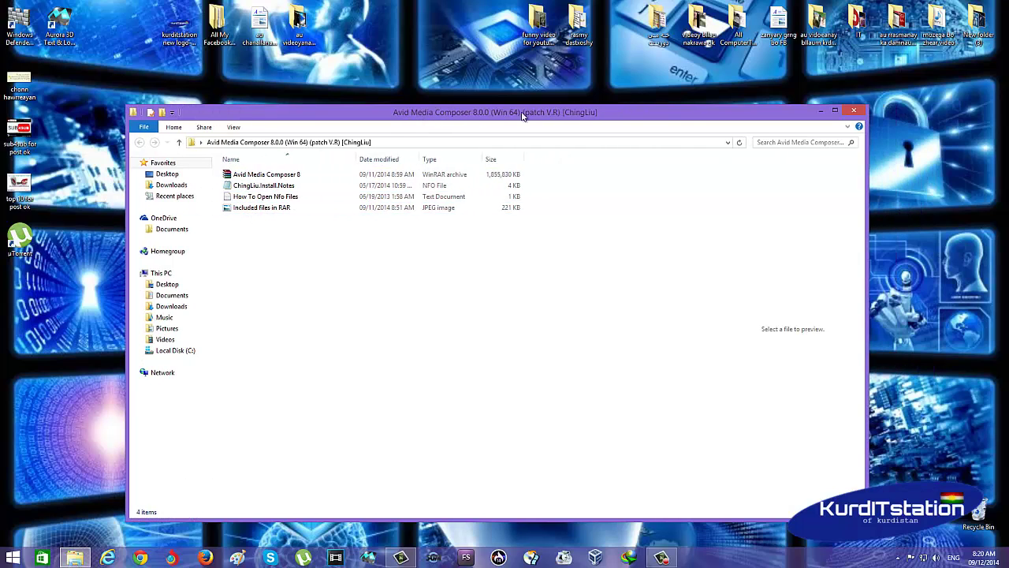
pyautogui.click(820, 112)
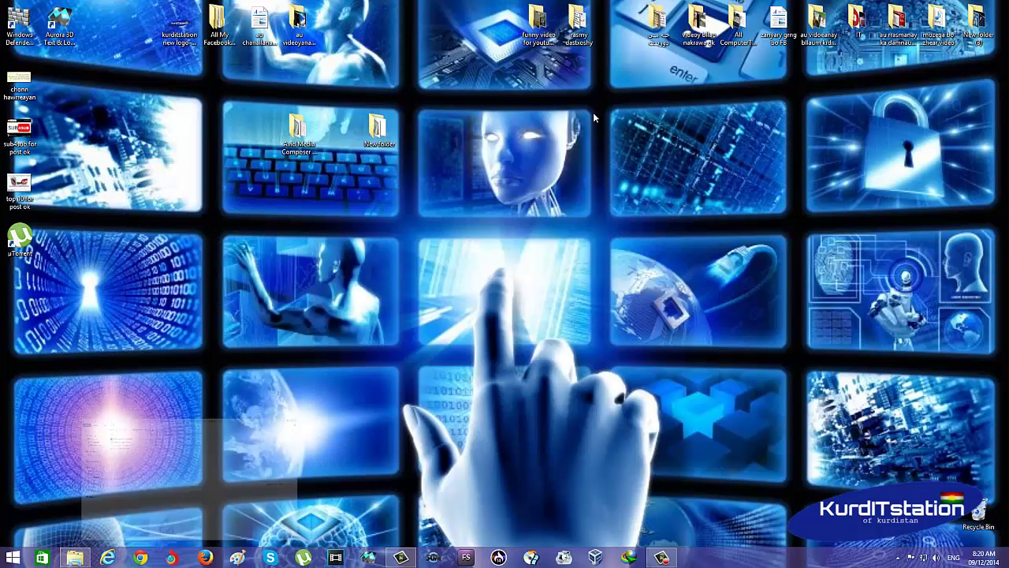
pyautogui.rightClick(438, 184)
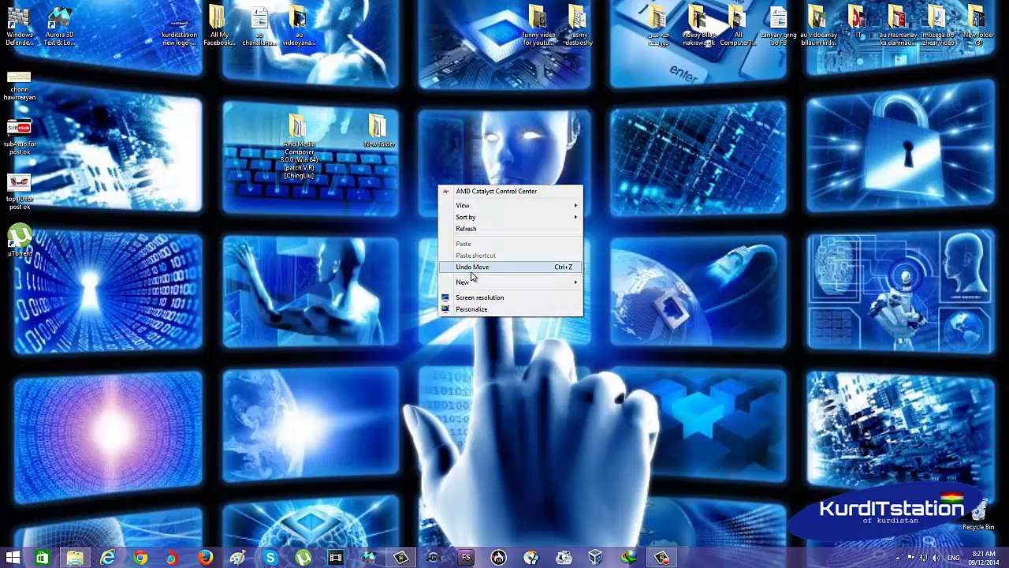
pyautogui.moveTo(483, 284)
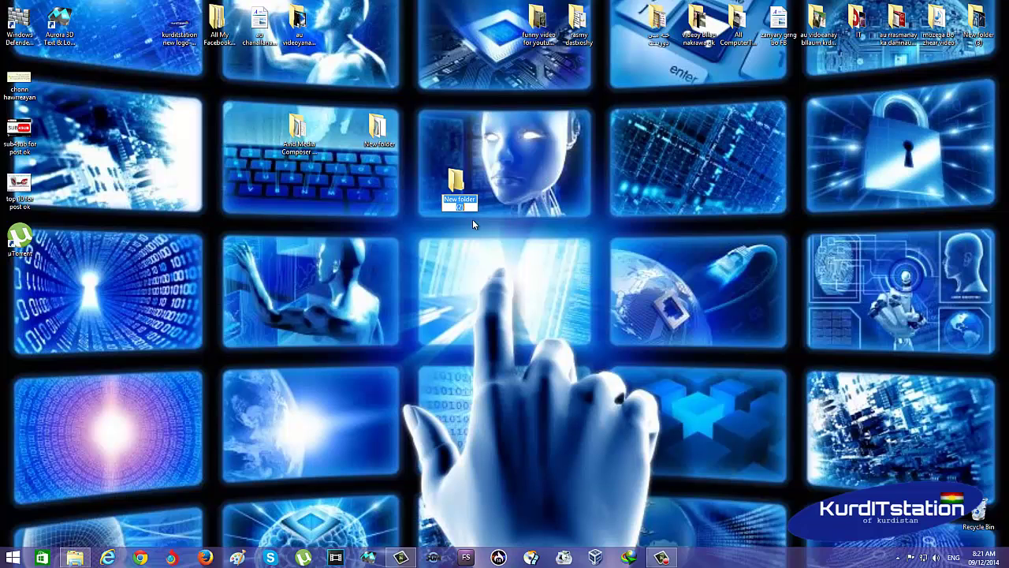
# Move the Avid Media Composer 8 archive from the Avid Media Composer folder into New folder (2), and close the source folder
pyautogui.click(293, 136)
pyautogui.doubleClick(293, 135)
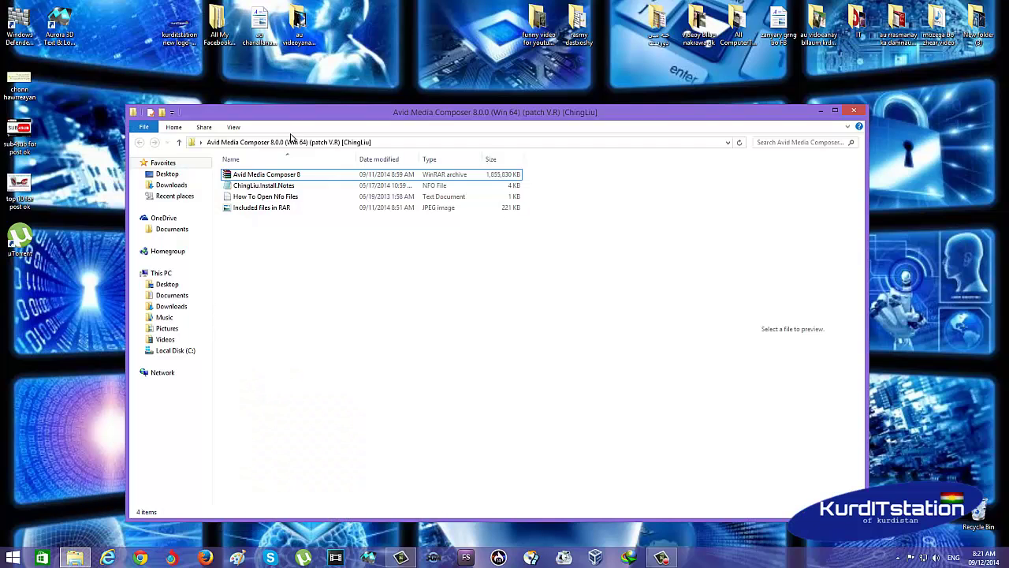
pyautogui.moveTo(368, 118); pyautogui.dragTo(434, 252)
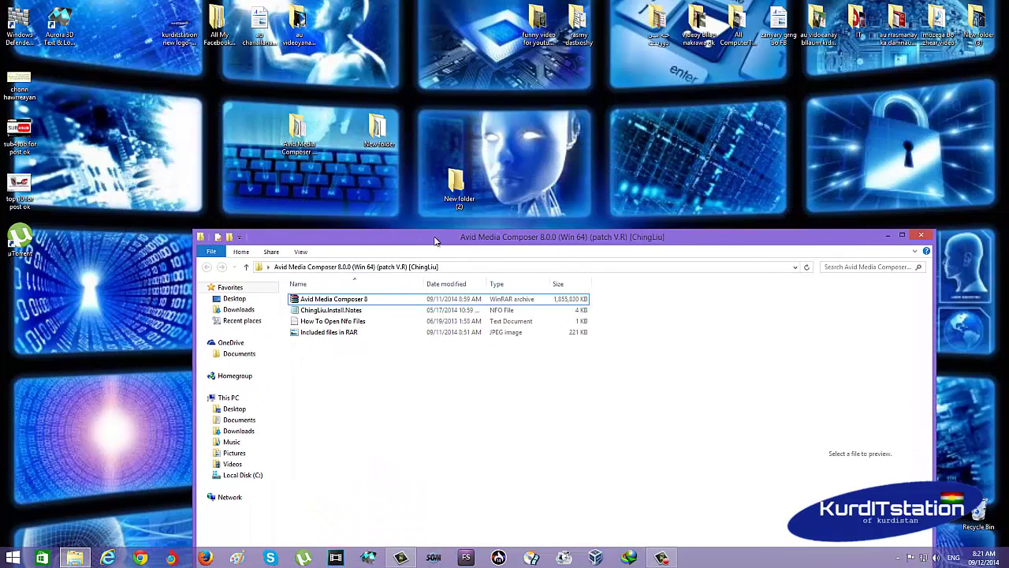
pyautogui.click(340, 299)
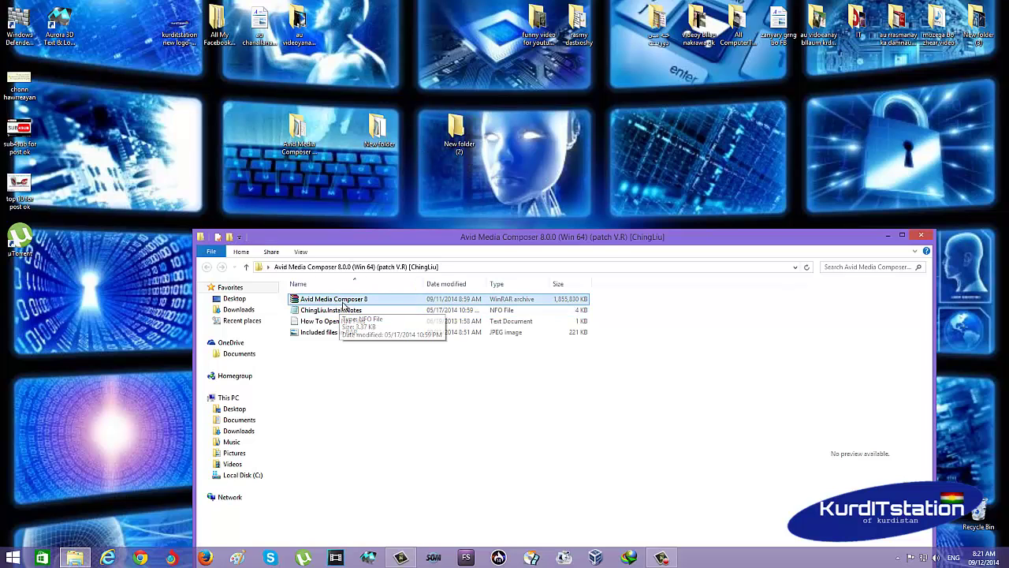
pyautogui.moveTo(349, 300); pyautogui.dragTo(460, 152)
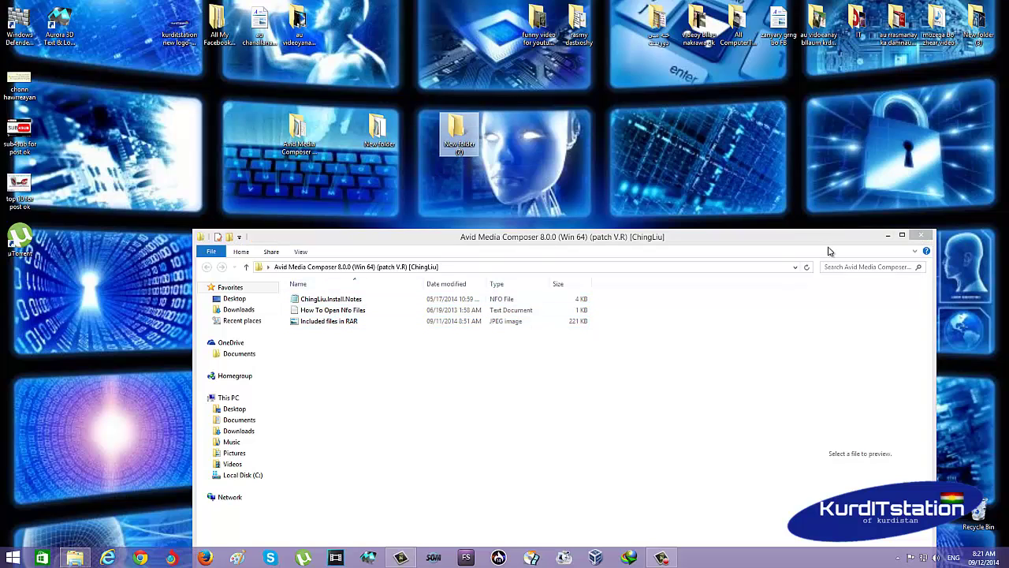
pyautogui.moveTo(828, 240); pyautogui.dragTo(821, 207)
pyautogui.click(915, 202)
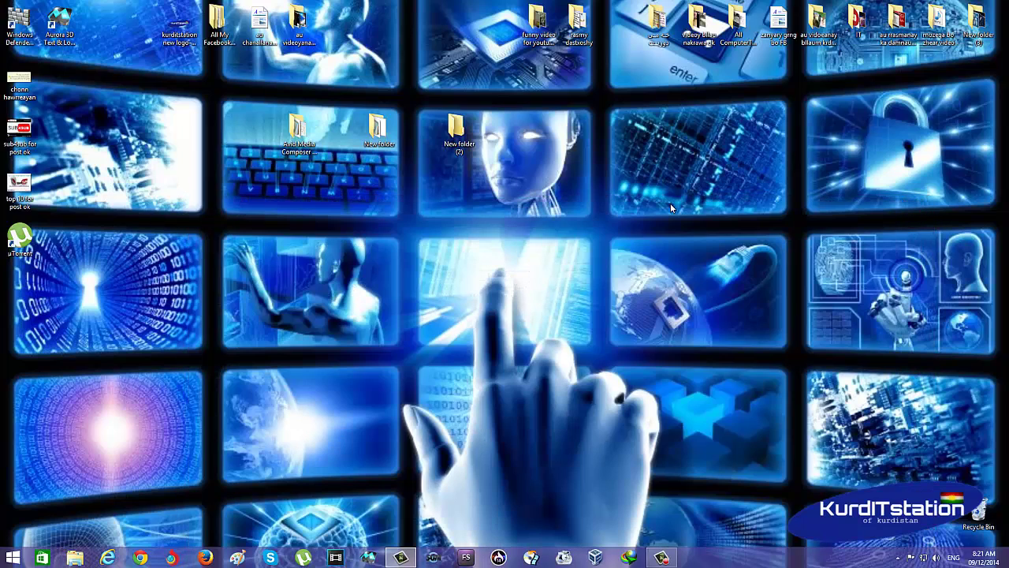
# View the archive's contents from New folder (2) in WinRAR, compare them with the Avid Media Composer folder, and close all windows
pyautogui.doubleClick(456, 130)
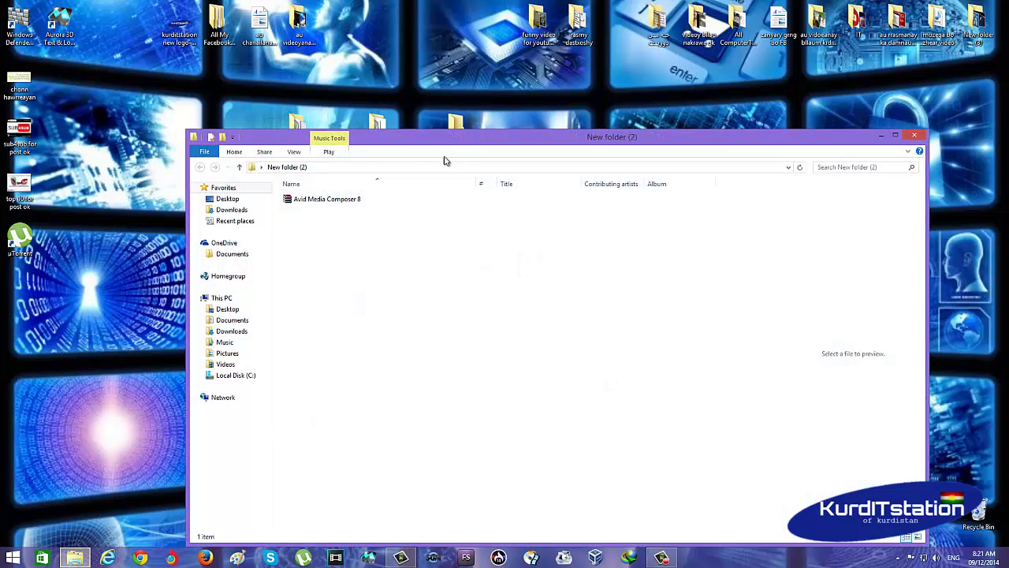
pyautogui.doubleClick(339, 199)
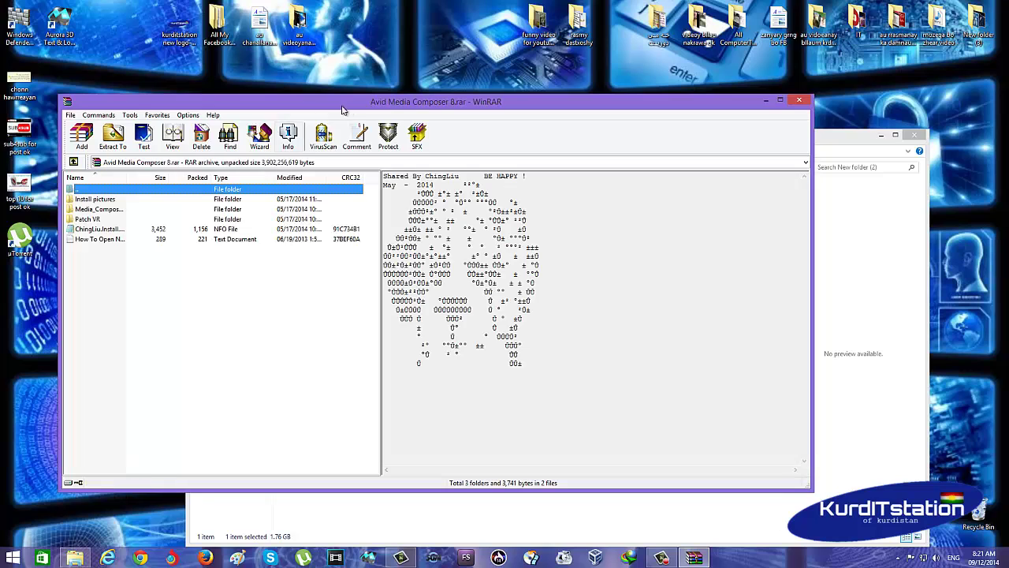
pyautogui.moveTo(363, 105); pyautogui.dragTo(723, 125)
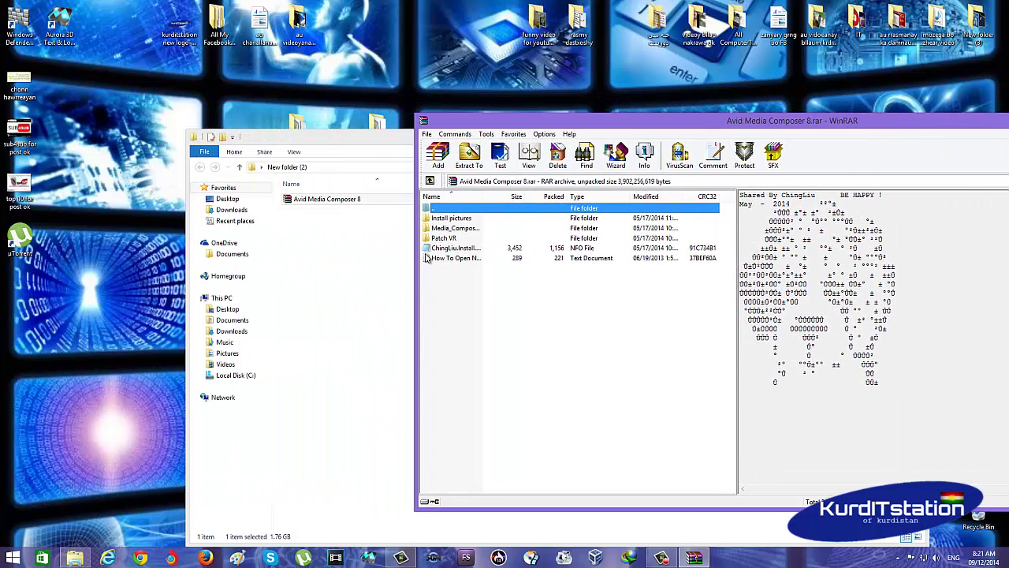
pyautogui.doubleClick(298, 123)
pyautogui.moveTo(430, 156); pyautogui.dragTo(589, 296)
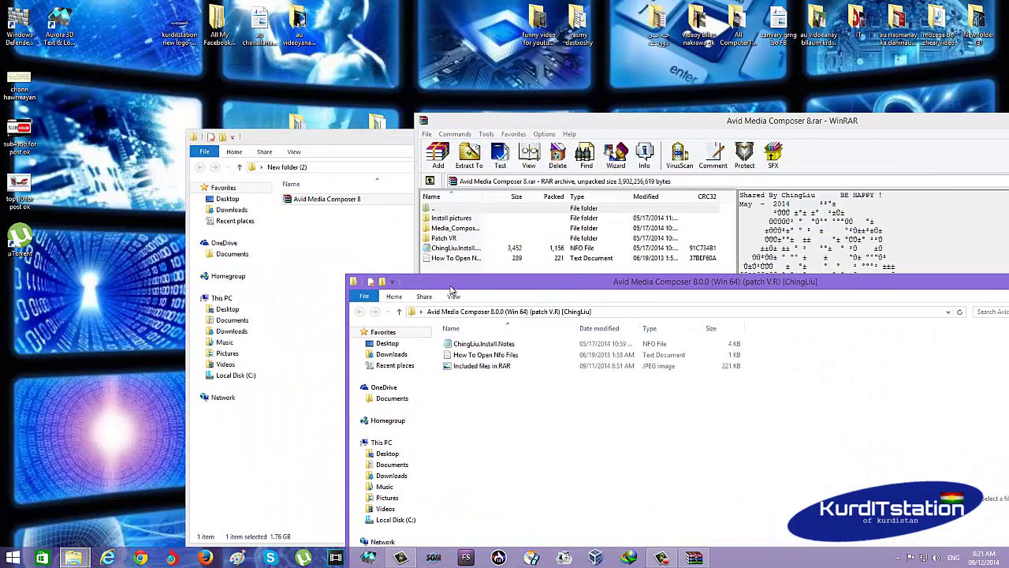
pyautogui.moveTo(521, 288); pyautogui.dragTo(444, 153)
pyautogui.click(810, 144)
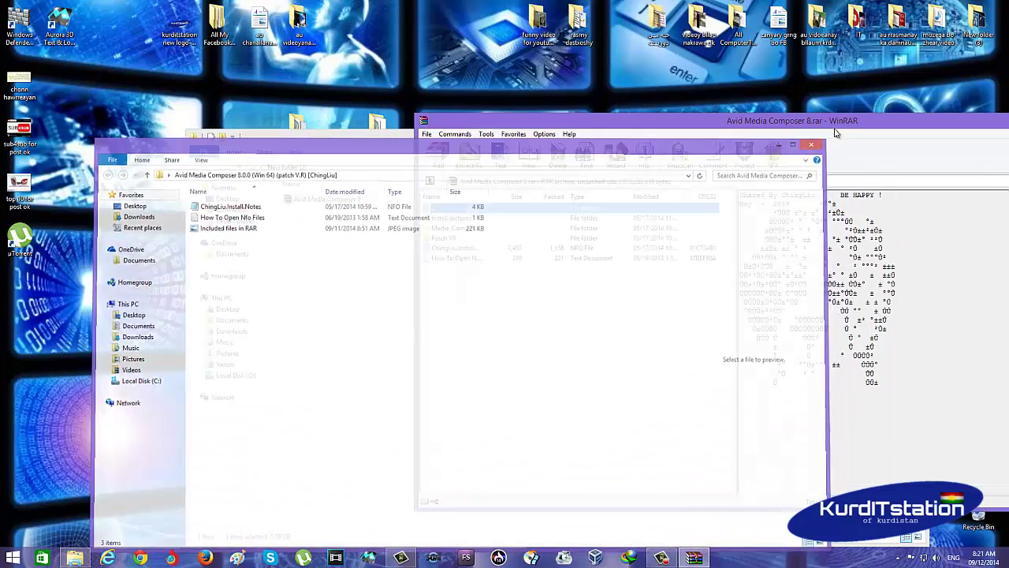
pyautogui.moveTo(834, 124); pyautogui.dragTo(573, 109)
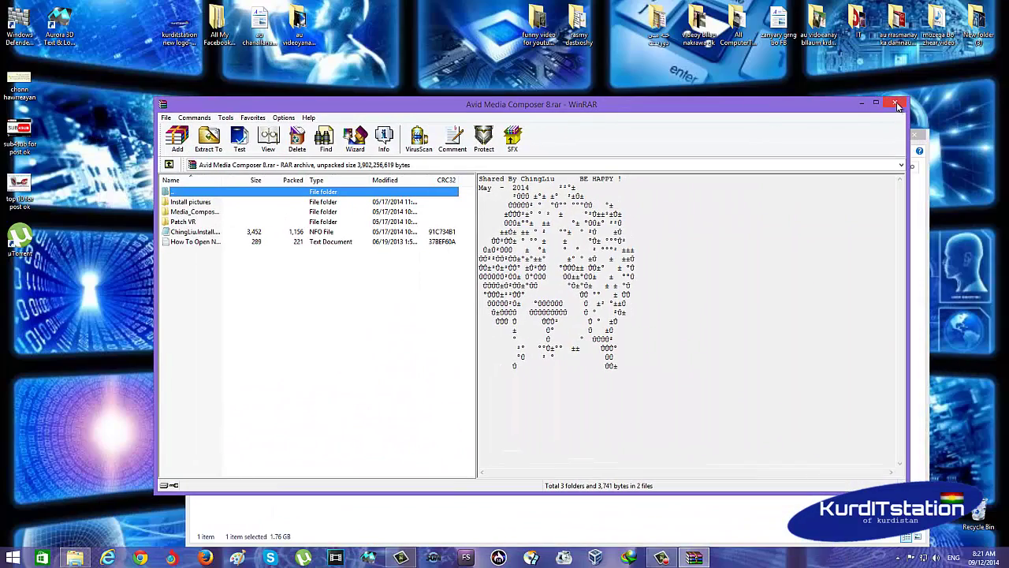
pyautogui.click(897, 104)
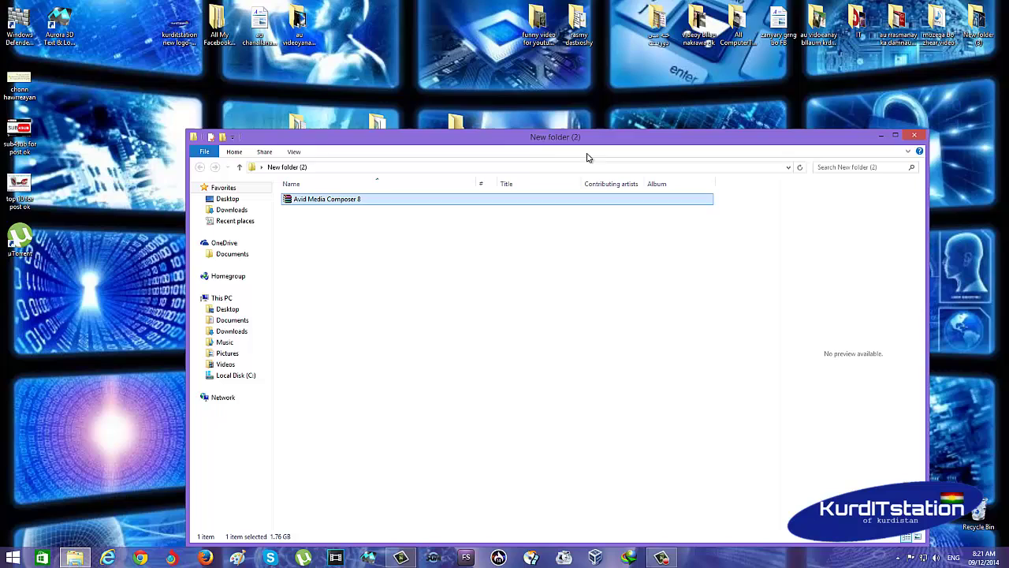
pyautogui.click(912, 140)
# Move the Avid Media Composer 8 archive from New folder (2) back into the Avid Media Composer folder
pyautogui.doubleClick(456, 130)
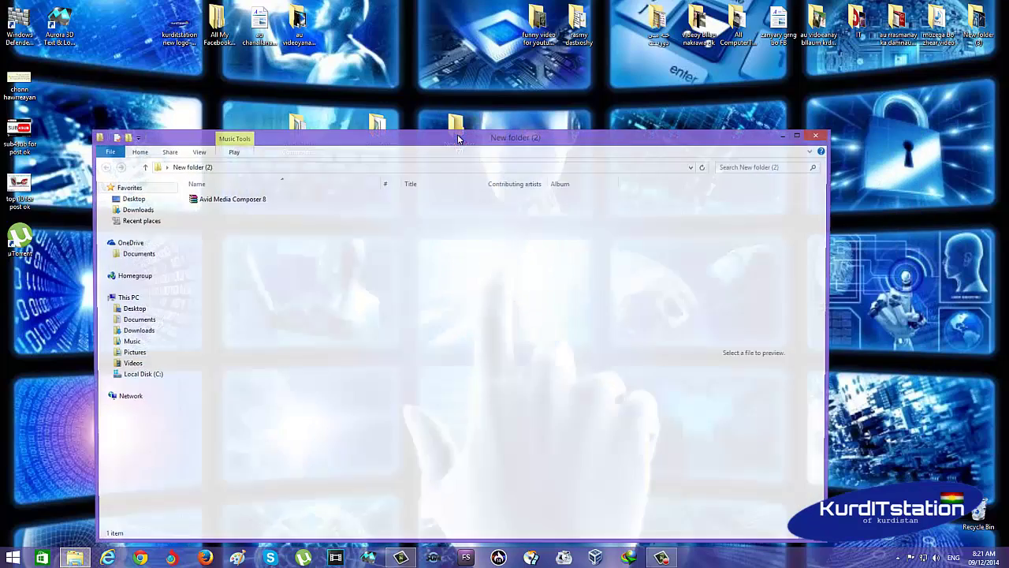
pyautogui.moveTo(439, 139); pyautogui.dragTo(746, 140)
pyautogui.moveTo(541, 203); pyautogui.dragTo(290, 150)
# Show the extraction options for the archive in the Avid Media Composer folder without extracting, and close both folder windows
pyautogui.doubleClick(297, 134)
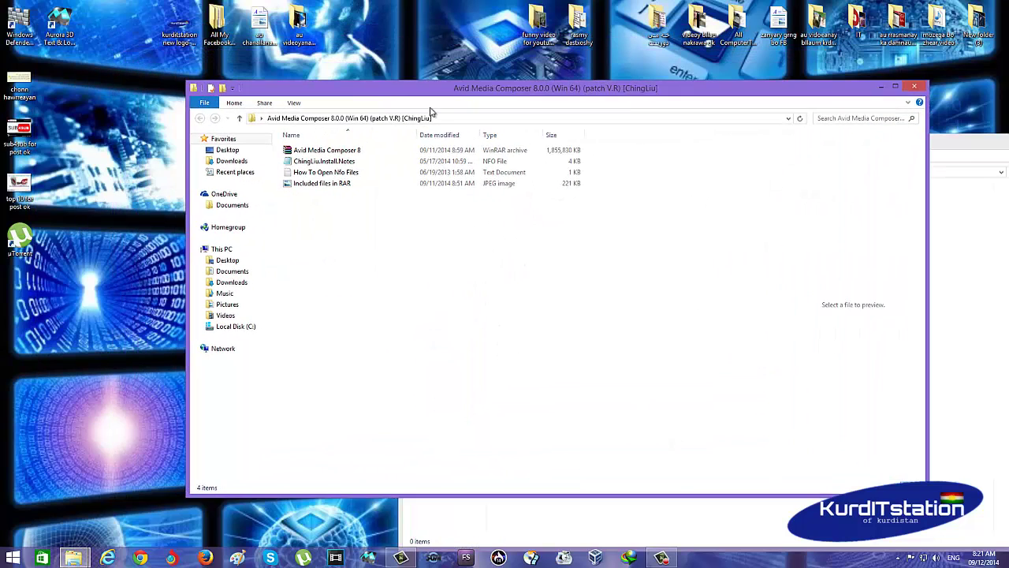
pyautogui.rightClick(316, 152)
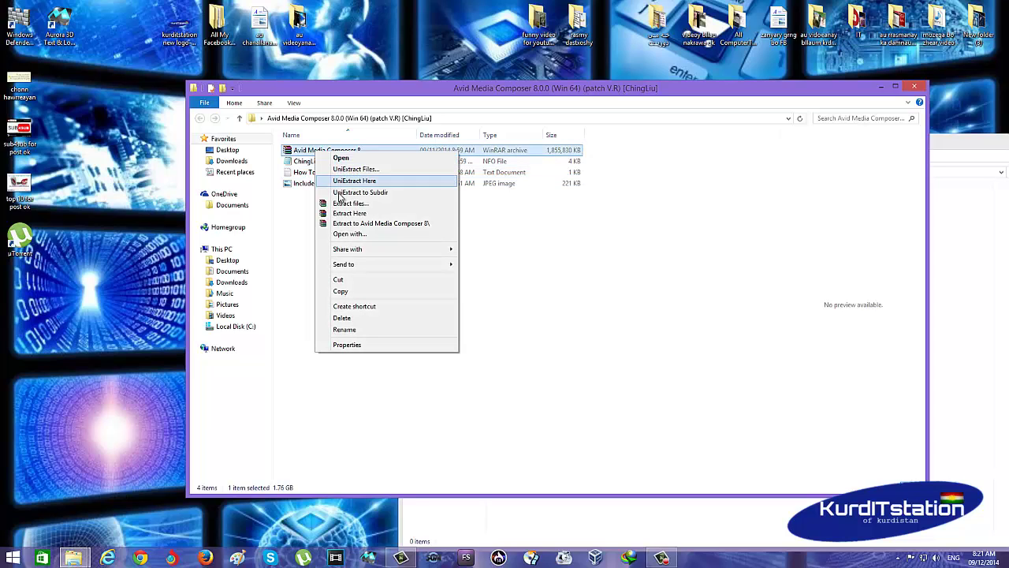
pyautogui.click(671, 248)
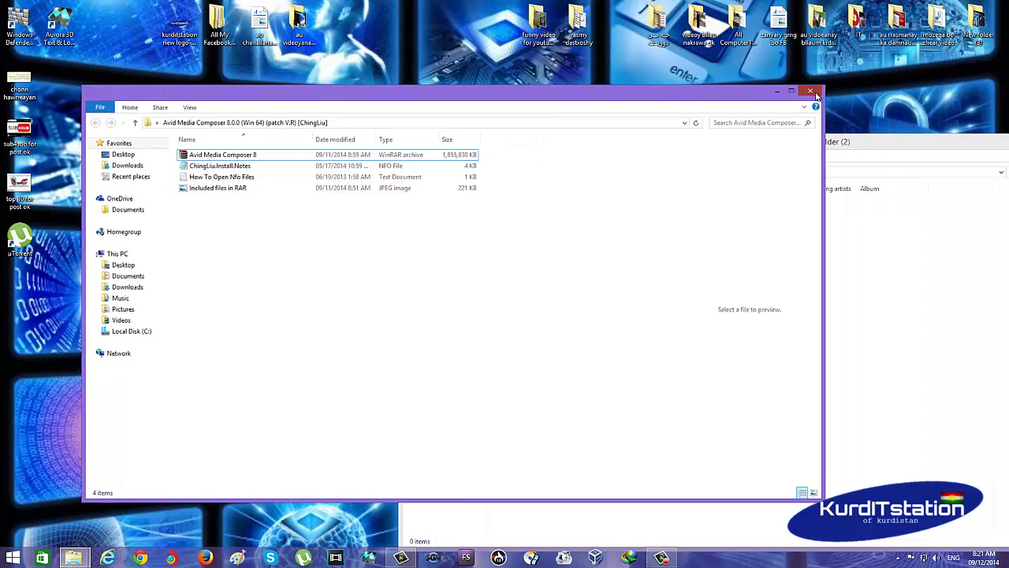
pyautogui.click(880, 87)
pyautogui.moveTo(879, 147); pyautogui.dragTo(625, 104)
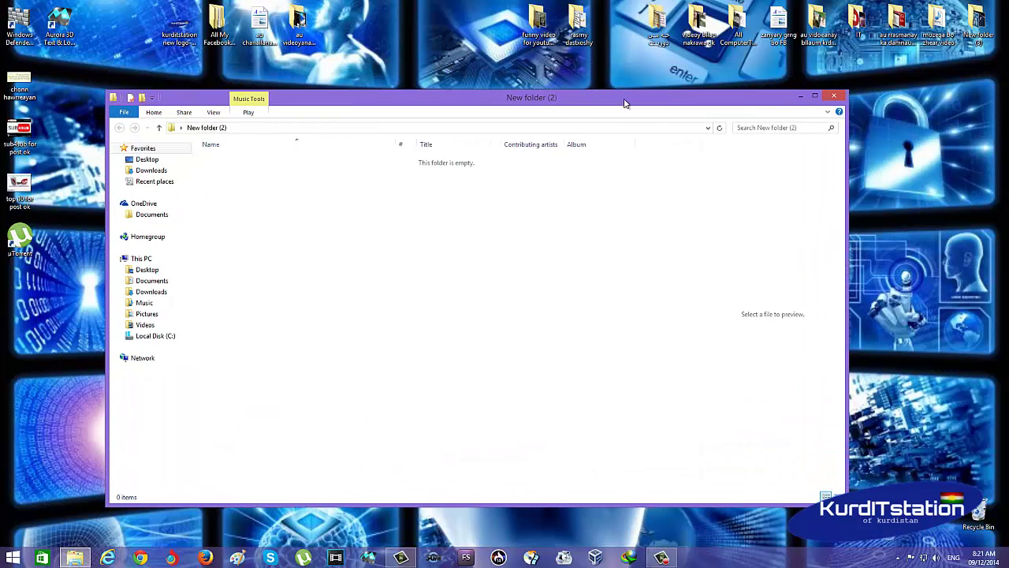
pyautogui.click(836, 97)
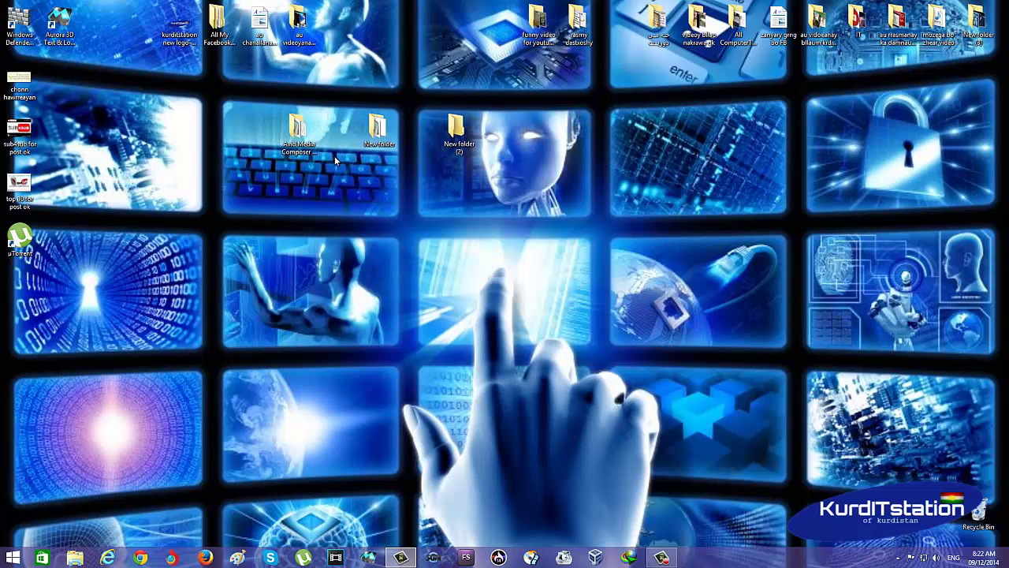
# Open the Avid Media Composer 8 archive from its desktop folder to view its contents, and close WinRAR and the folder
pyautogui.doubleClick(297, 134)
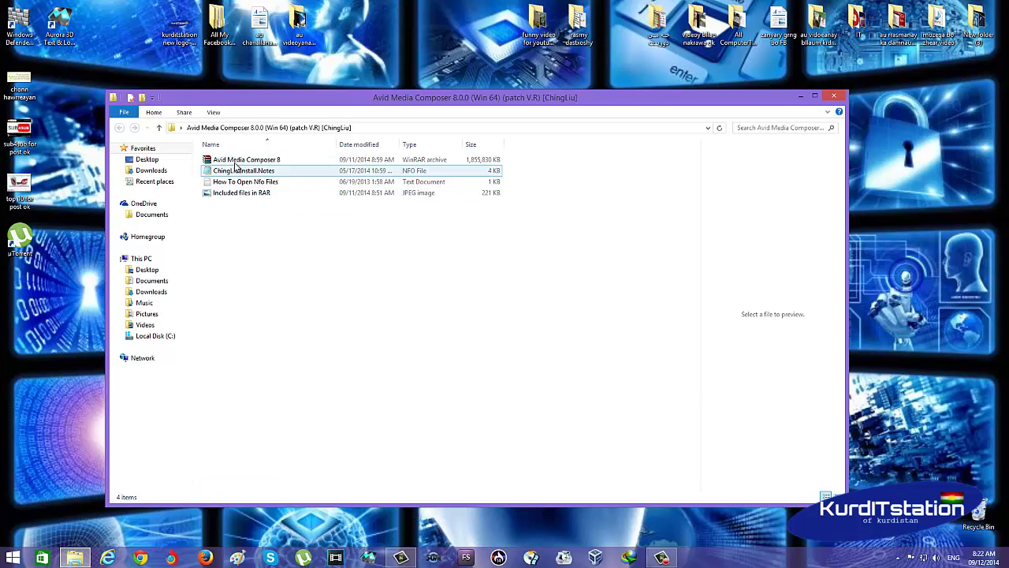
pyautogui.doubleClick(233, 160)
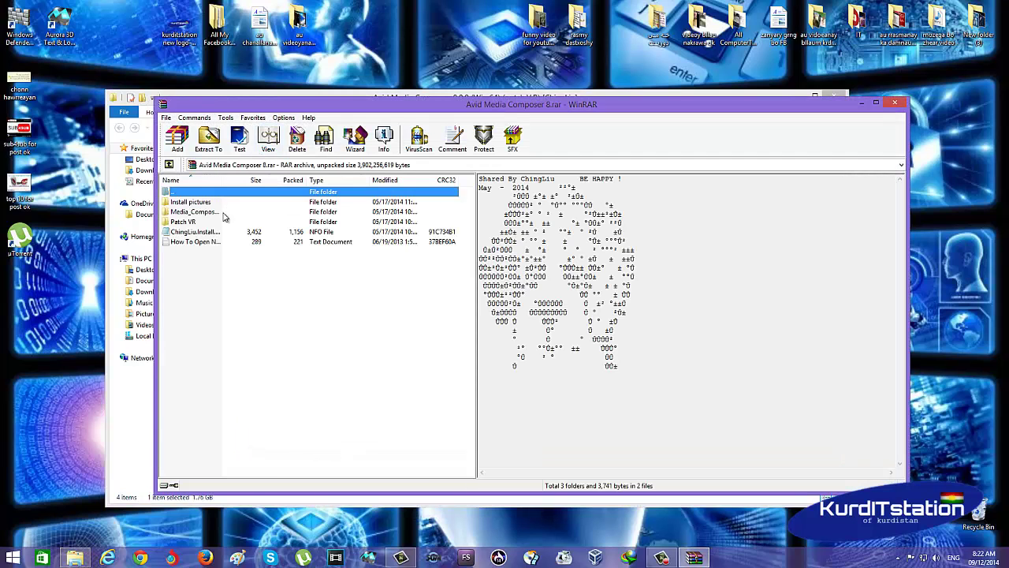
pyautogui.moveTo(253, 105); pyautogui.dragTo(409, 108)
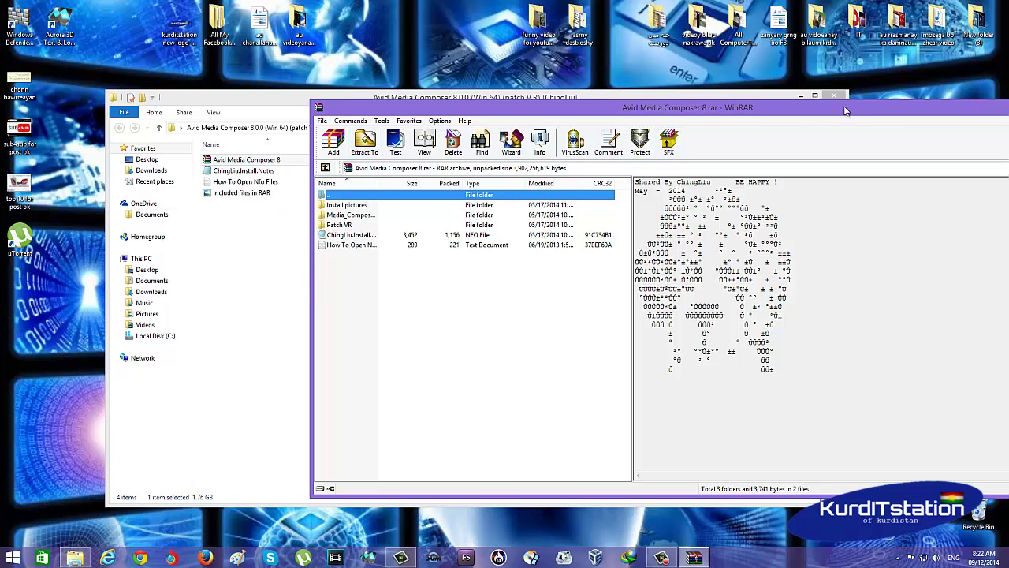
pyautogui.moveTo(905, 108); pyautogui.dragTo(742, 109)
pyautogui.click(889, 105)
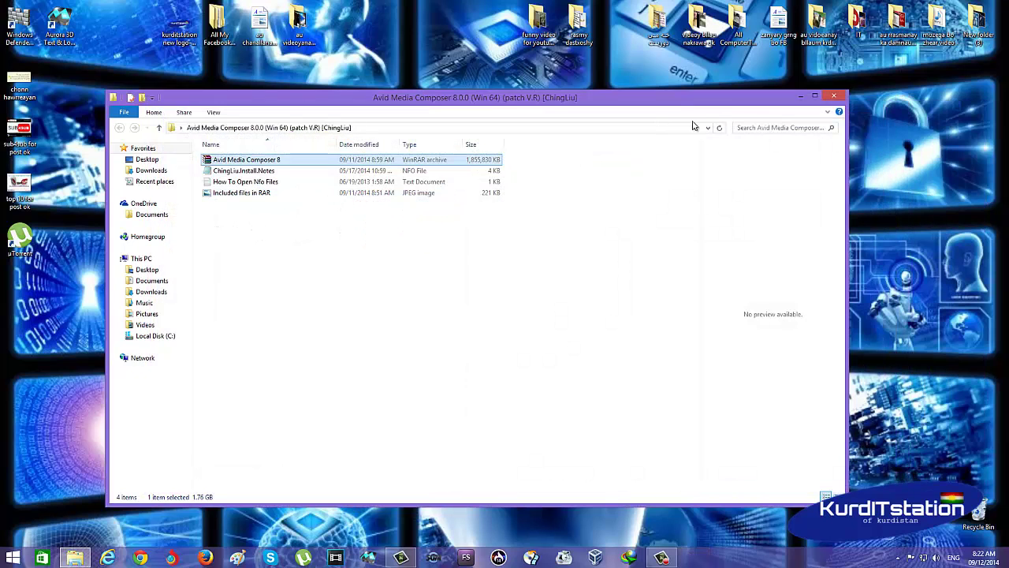
pyautogui.click(829, 96)
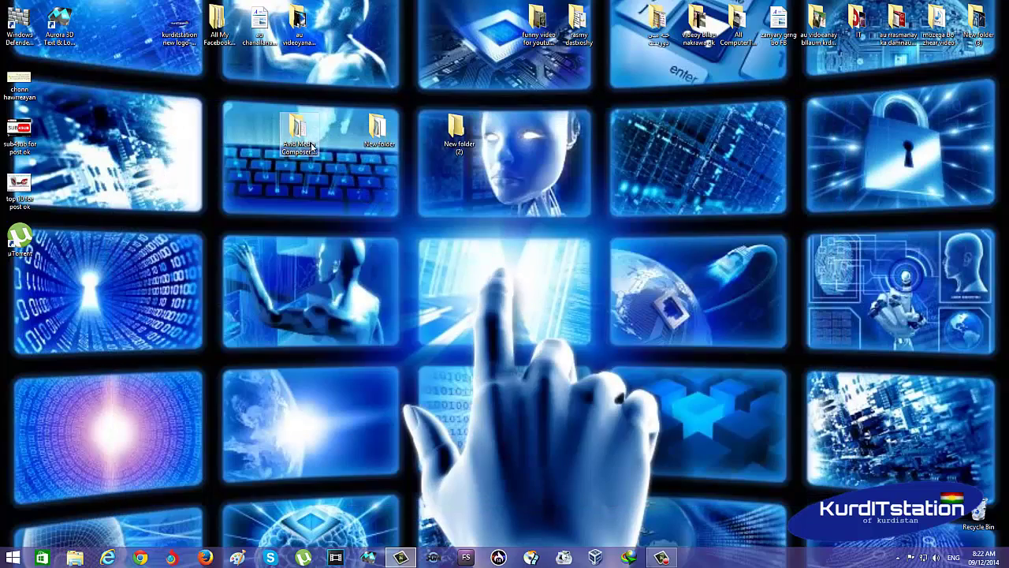
# Move the Avid Media Composer 8 archive from its desktop folder into New folder, and send New folder (2) to the Recycle Bin
pyautogui.doubleClick(308, 138)
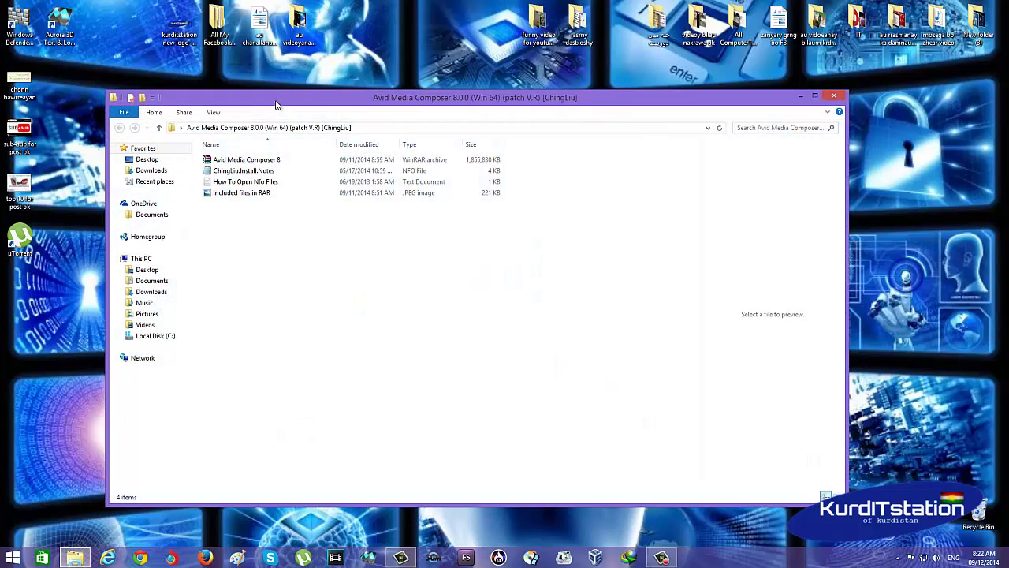
pyautogui.moveTo(277, 104); pyautogui.dragTo(352, 193)
pyautogui.click(316, 262)
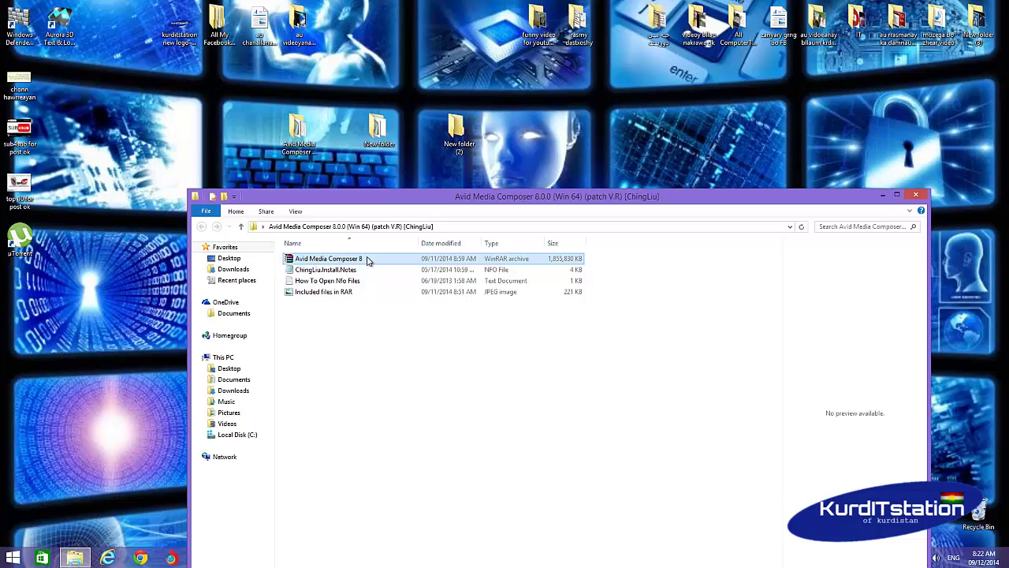
pyautogui.moveTo(366, 261); pyautogui.dragTo(381, 141)
pyautogui.click(915, 194)
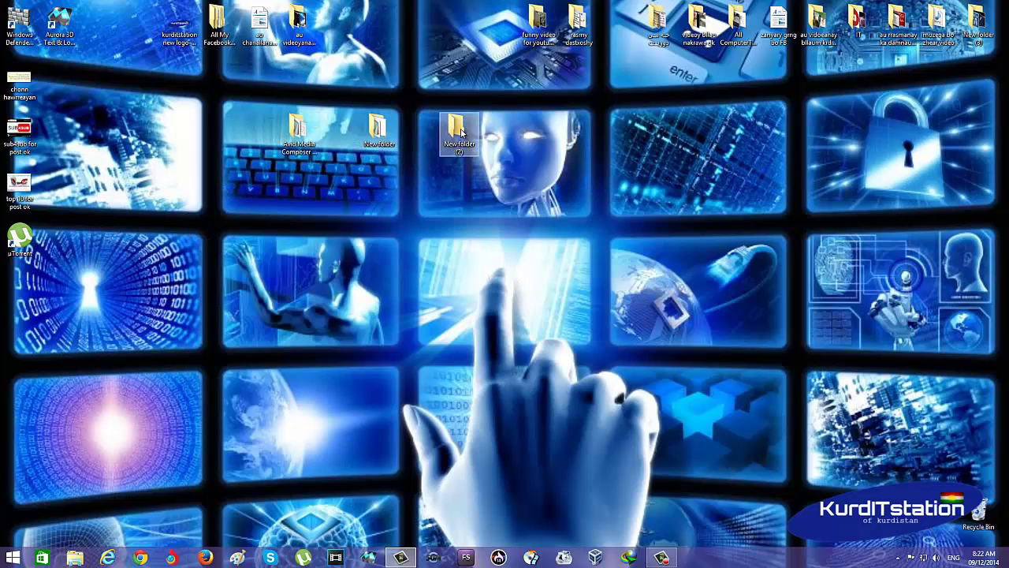
pyautogui.moveTo(462, 134); pyautogui.dragTo(978, 513)
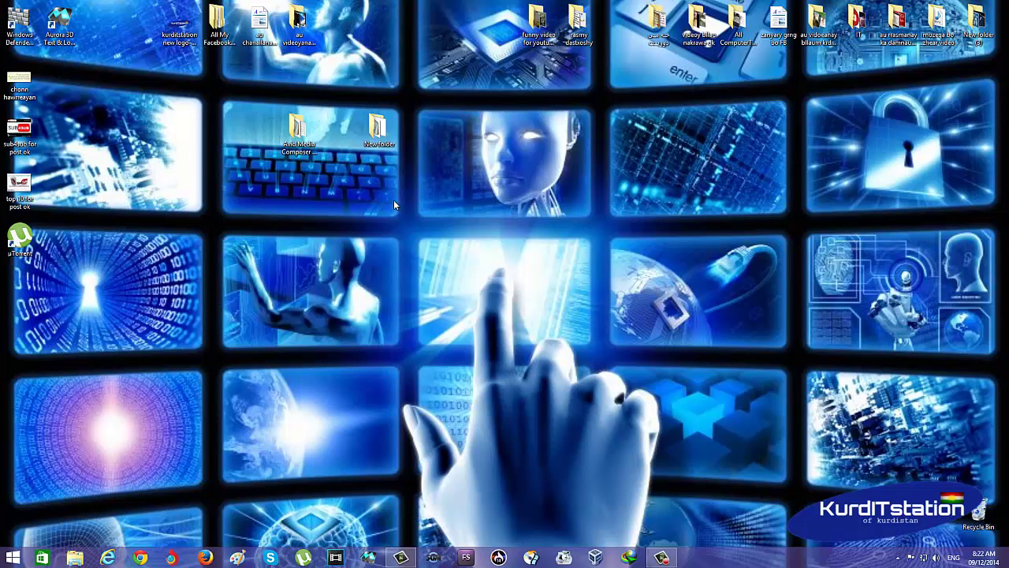
# Open New folder on the desktop, check the Avid Media Composer folder's remaining files, and close the latter
pyautogui.doubleClick(378, 130)
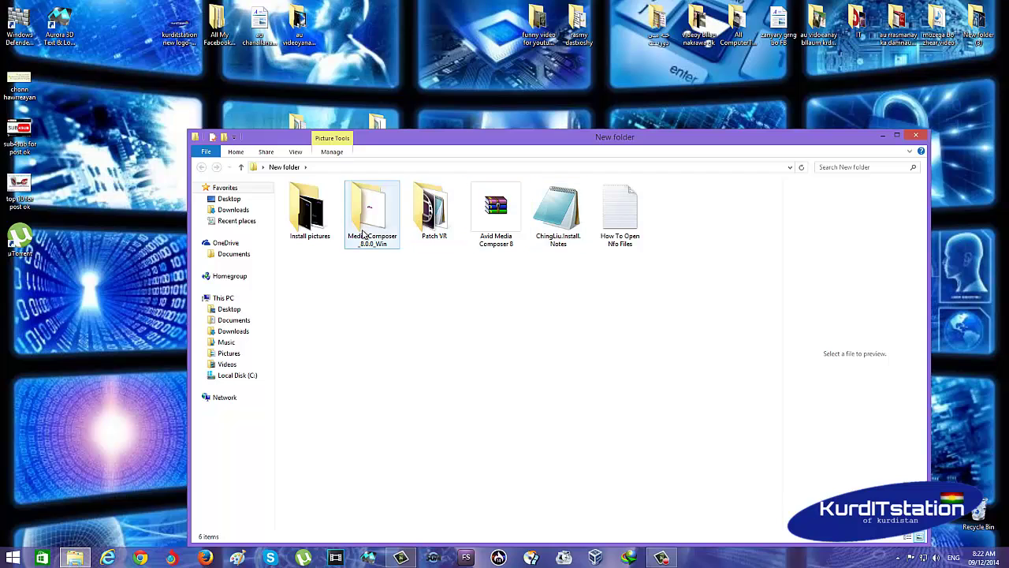
pyautogui.moveTo(729, 136); pyautogui.dragTo(810, 192)
pyautogui.doubleClick(301, 135)
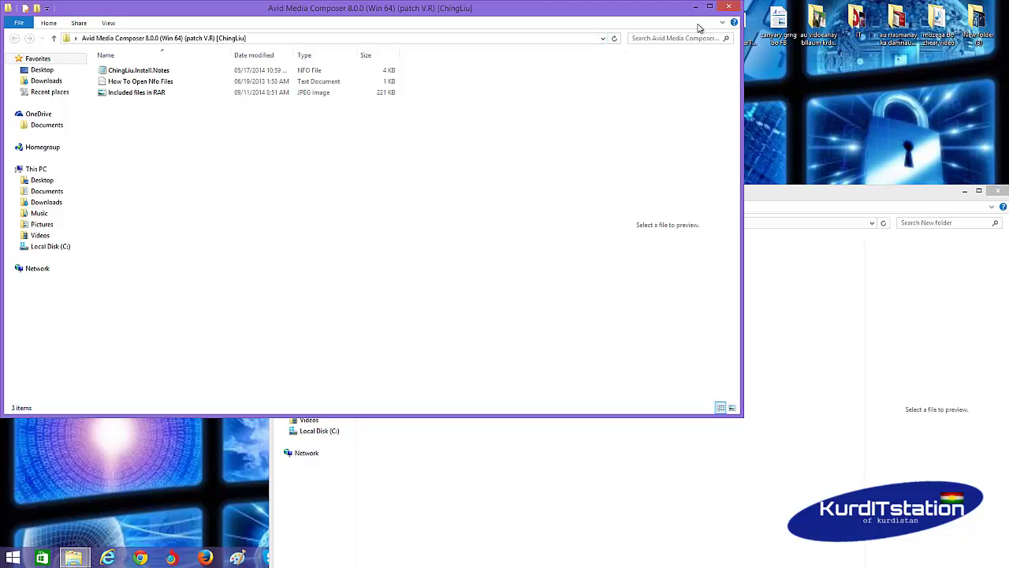
pyautogui.click(729, 6)
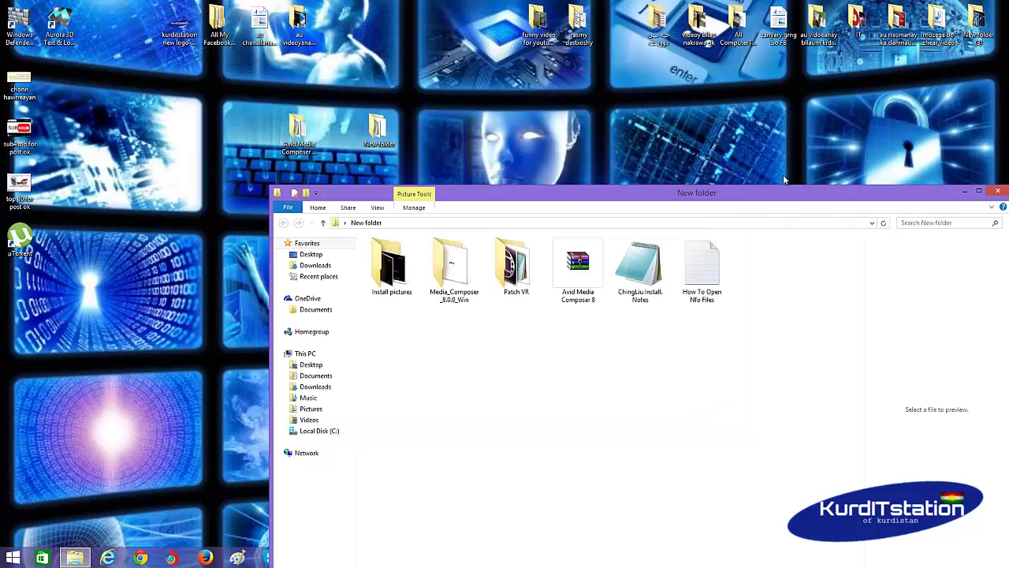
pyautogui.moveTo(777, 199); pyautogui.dragTo(718, 155)
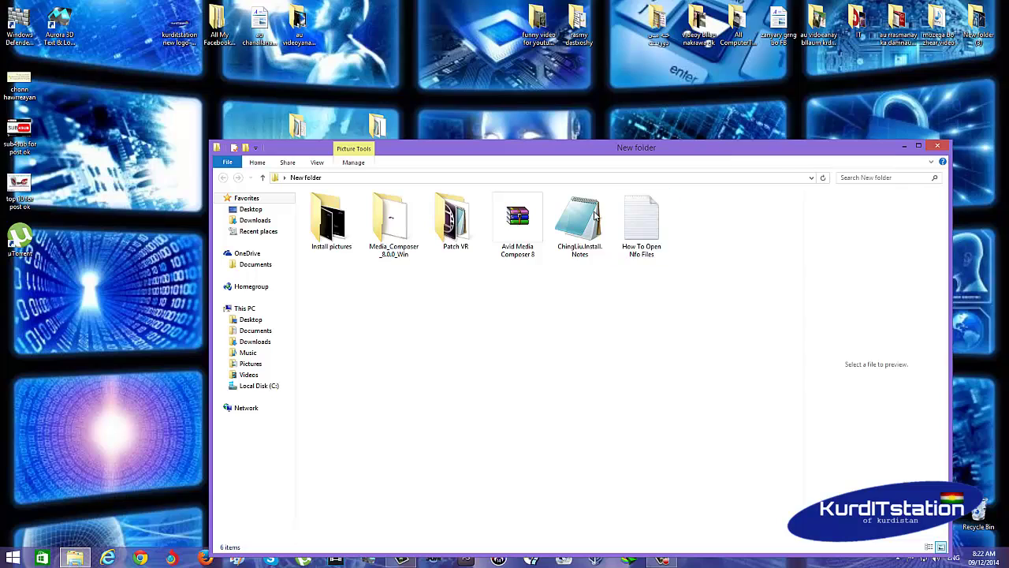
# Read through the ChingLiu.Install.Notes file and the How To Open Nfo Files document in New folder, closing each one
pyautogui.doubleClick(576, 250)
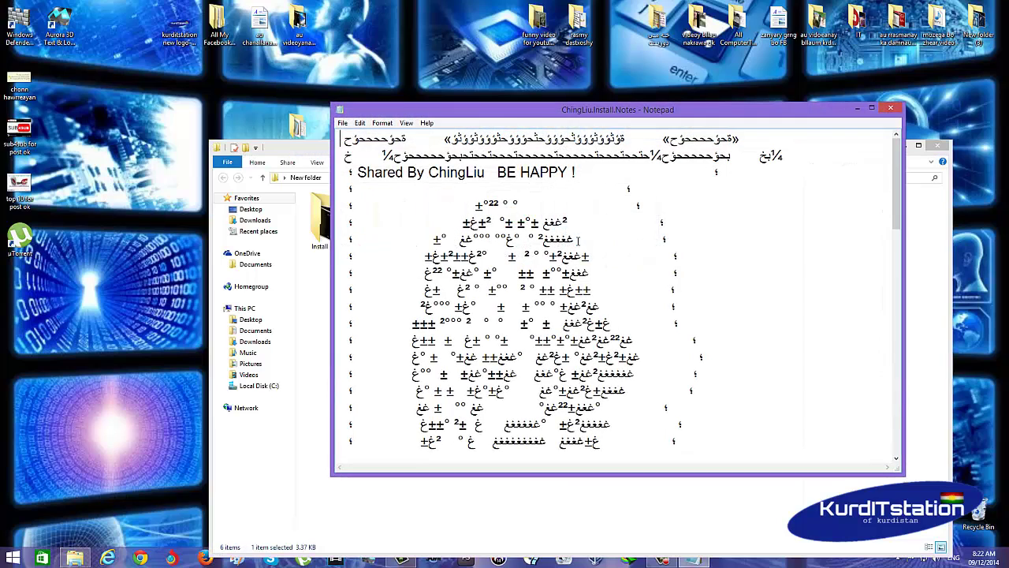
pyautogui.scroll(-10, 528, 252)
pyautogui.scroll(-2, 527, 252)
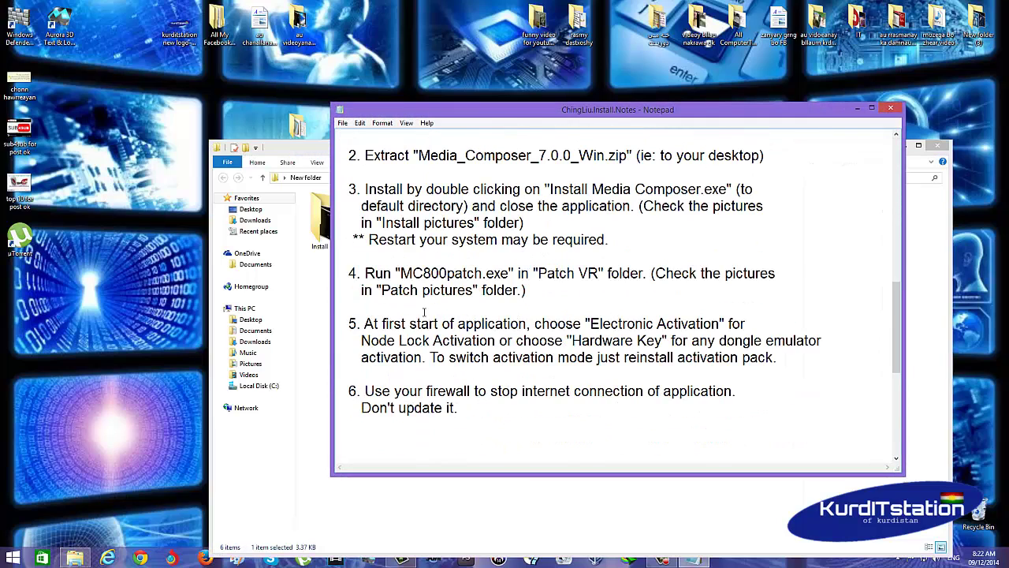
pyautogui.scroll(-4, 424, 313)
pyautogui.scroll(2, 450, 316)
pyautogui.scroll(-4, 471, 317)
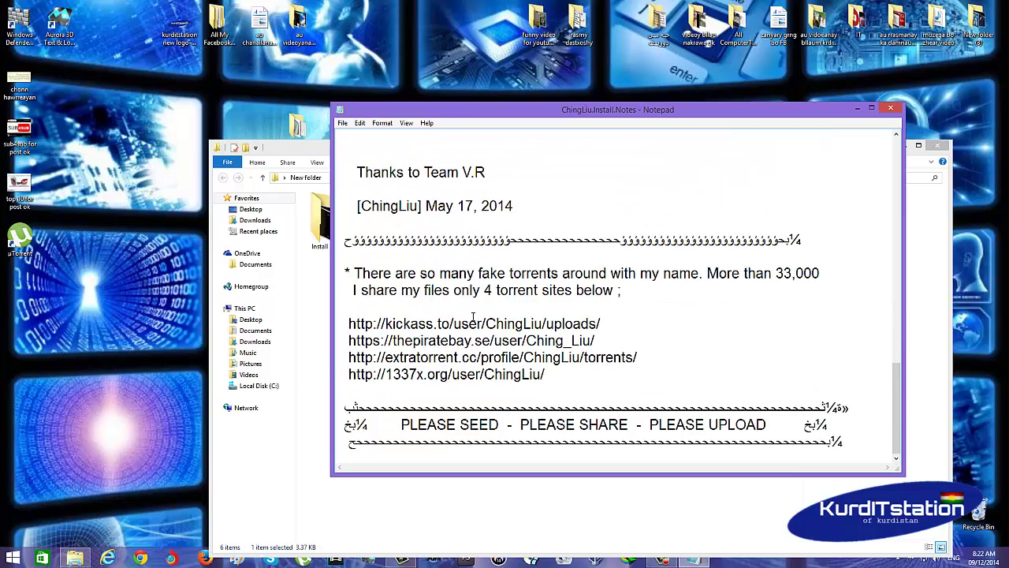
pyautogui.scroll(10, 496, 305)
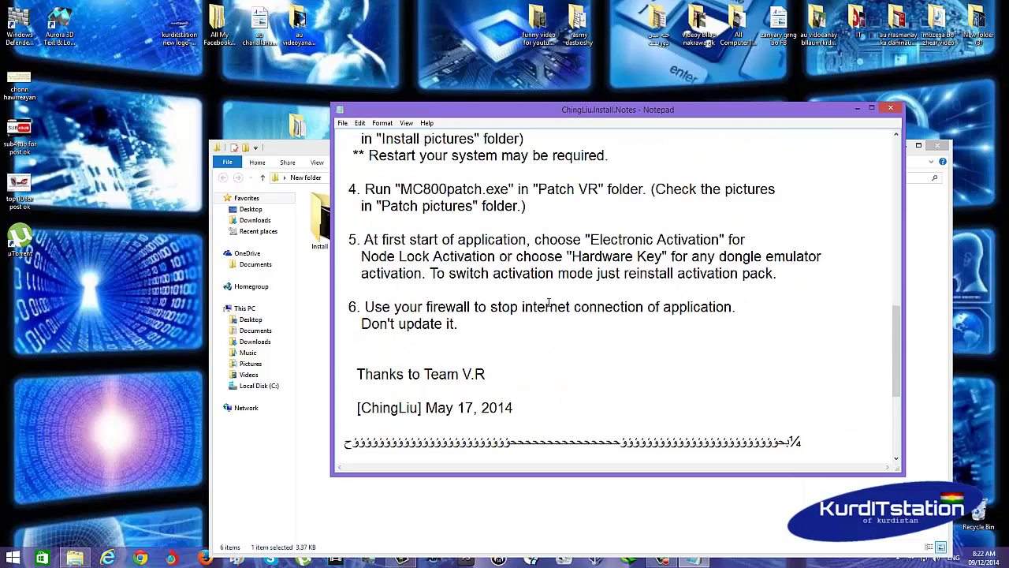
pyautogui.click(891, 110)
pyautogui.doubleClick(640, 224)
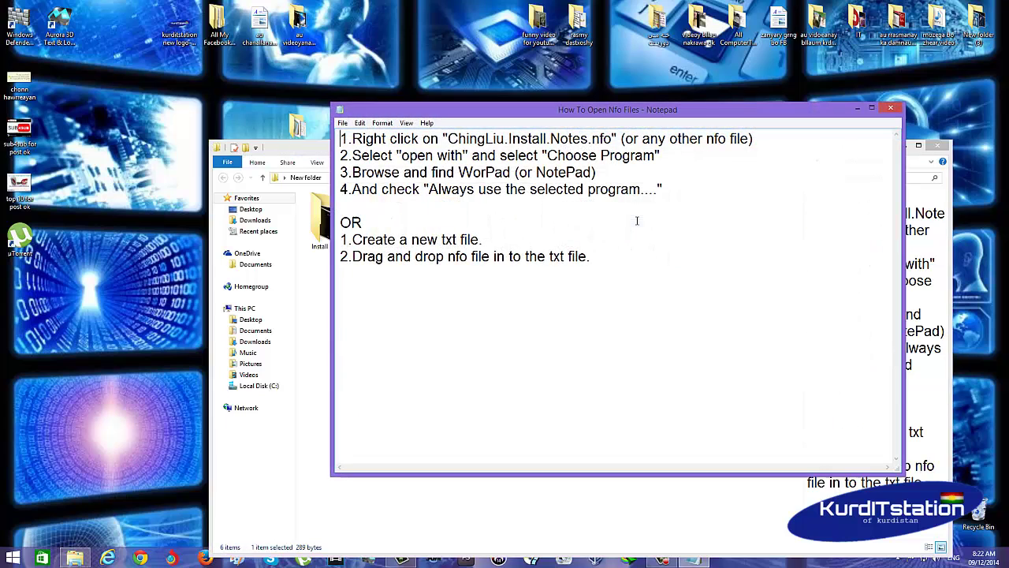
pyautogui.click(890, 108)
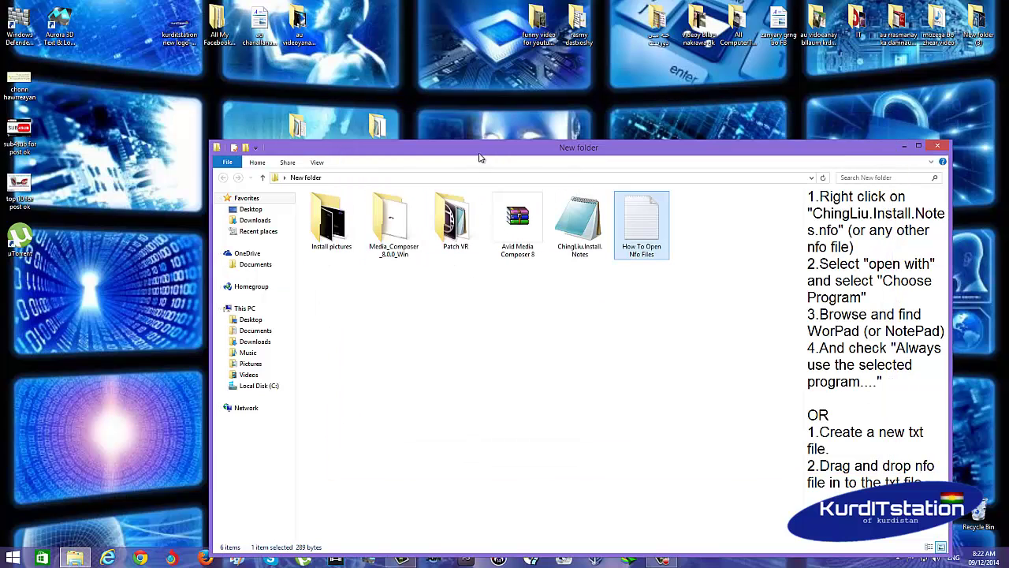
# View Snap1 through Snap4 in the Install pictures folder, close the viewer, and return to New folder
pyautogui.moveTo(479, 155); pyautogui.dragTo(471, 124)
pyautogui.click(320, 208)
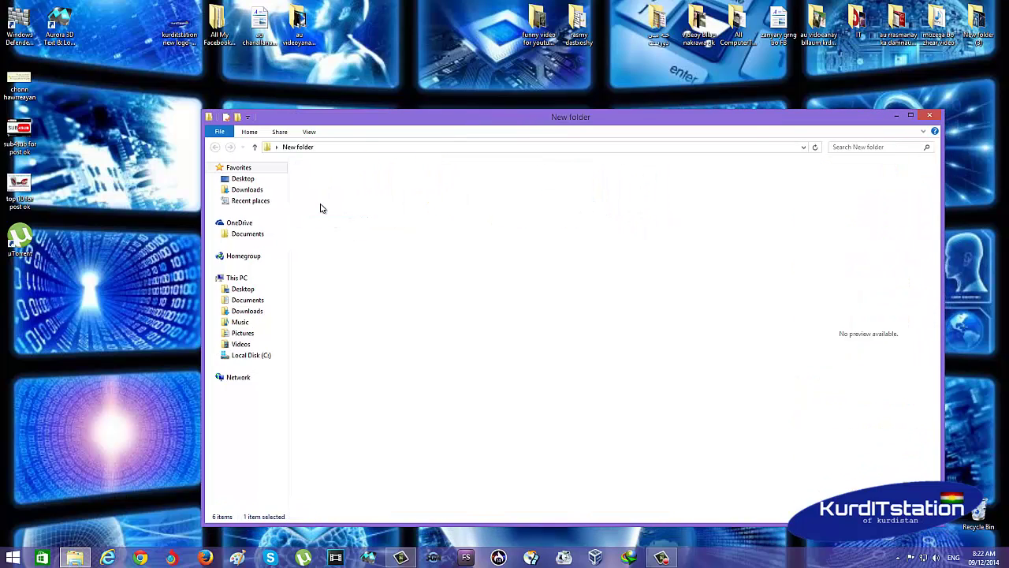
pyautogui.doubleClick(321, 202)
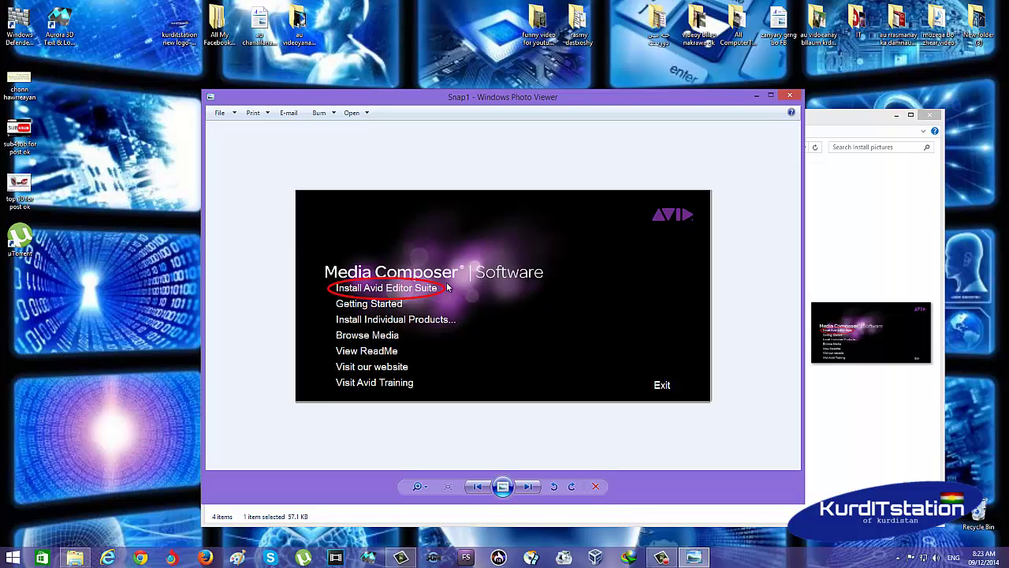
pyautogui.click(791, 97)
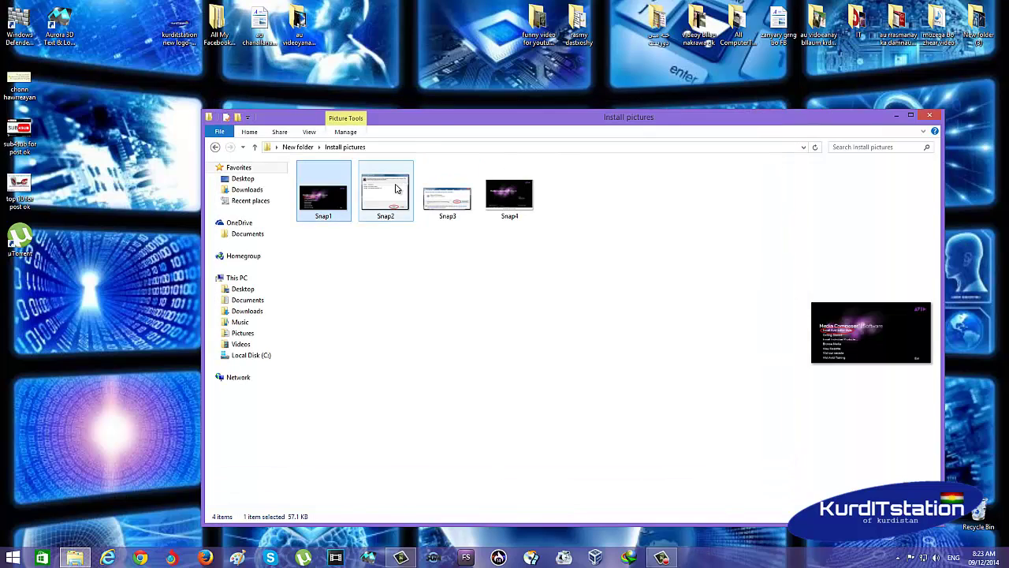
pyautogui.doubleClick(370, 198)
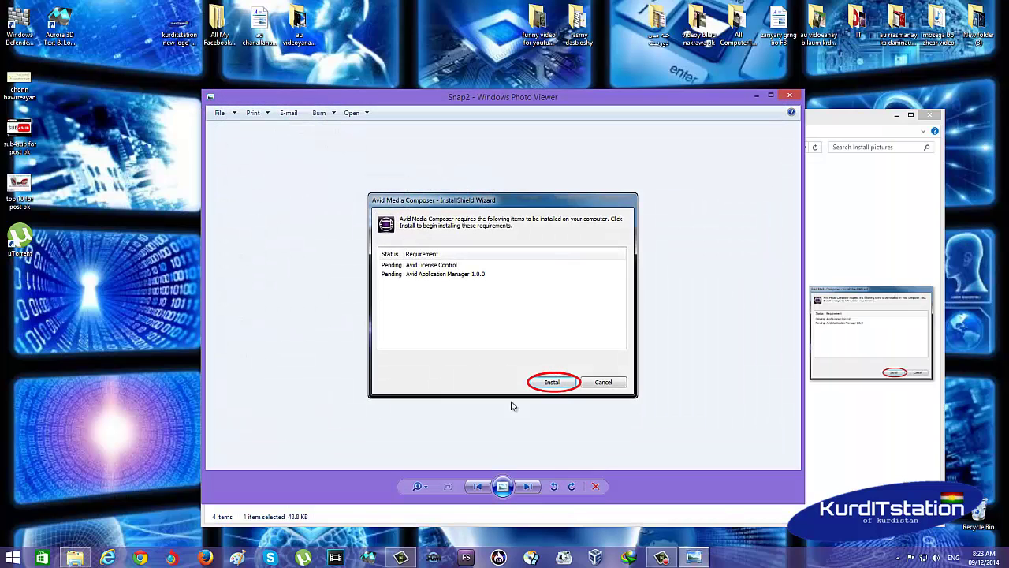
pyautogui.click(535, 486)
pyautogui.click(533, 489)
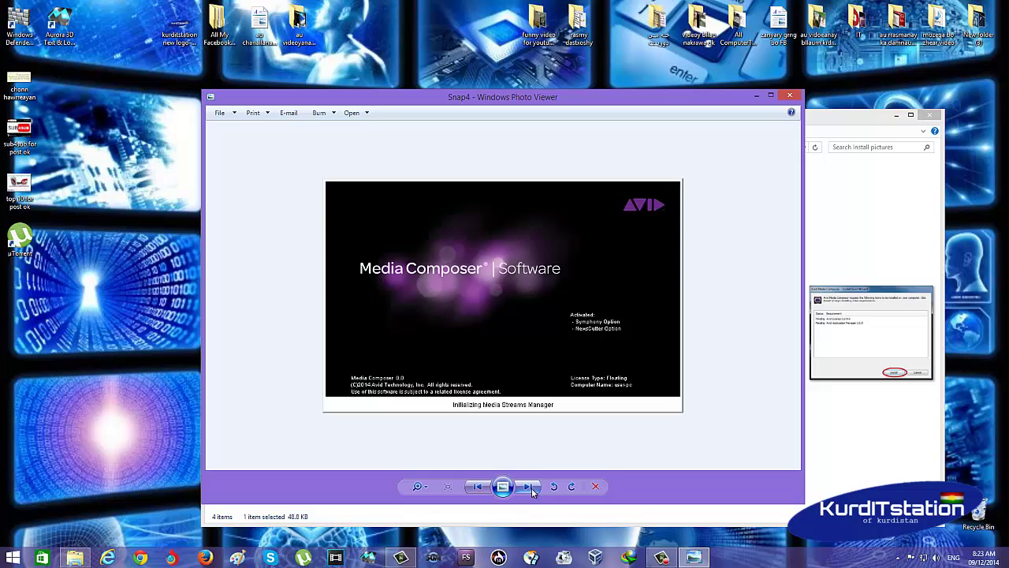
pyautogui.click(533, 489)
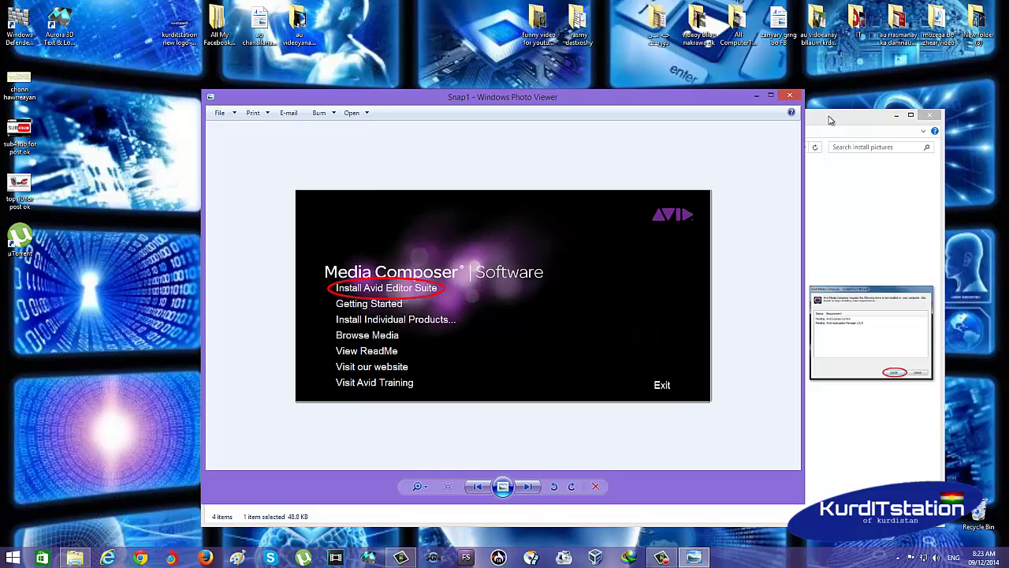
pyautogui.click(790, 95)
pyautogui.click(215, 147)
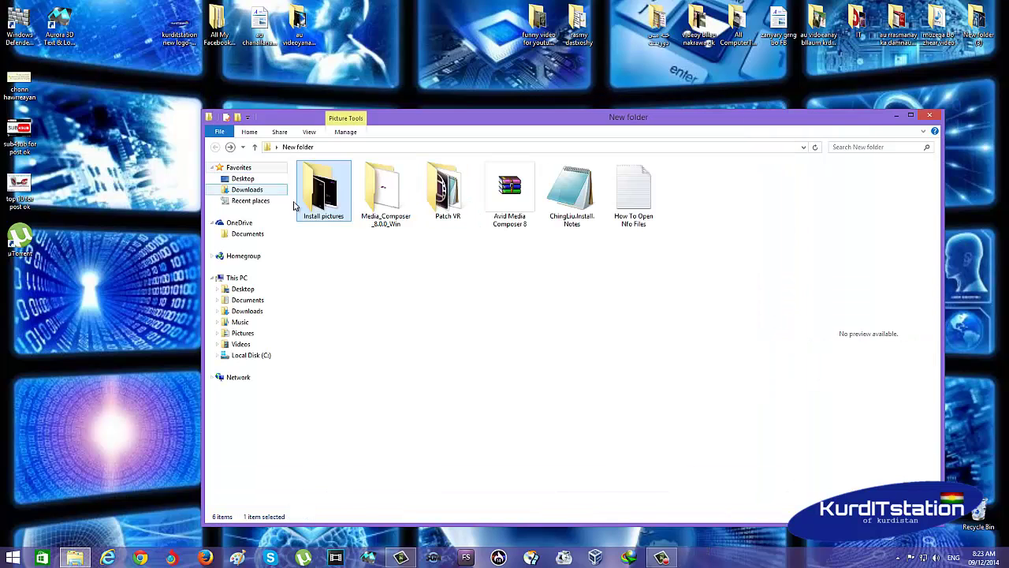
# View Snap1 through Snap3 in the Patch VR folder's Patch pictures subfolder, and close the viewer
pyautogui.doubleClick(447, 189)
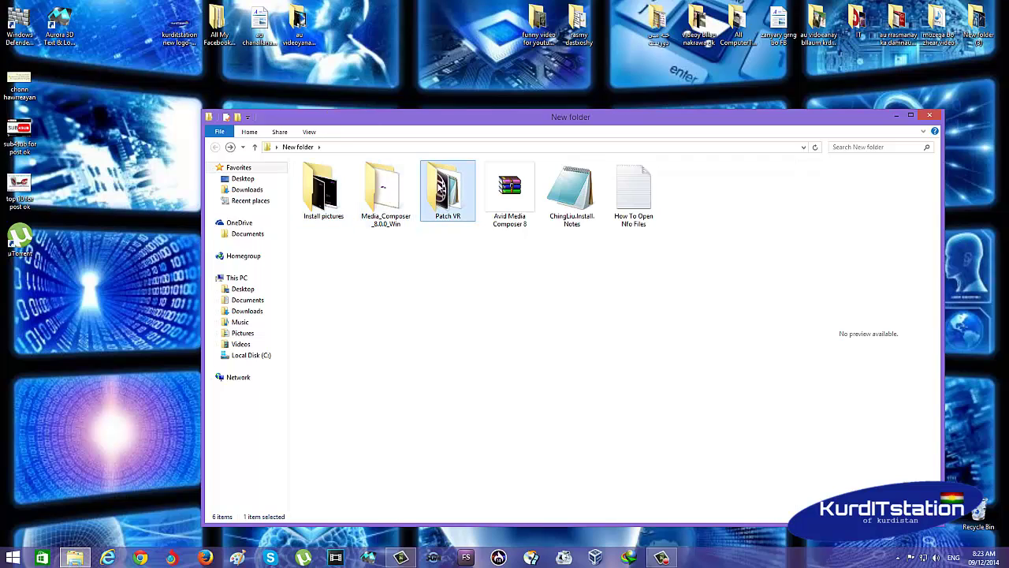
pyautogui.click(318, 192)
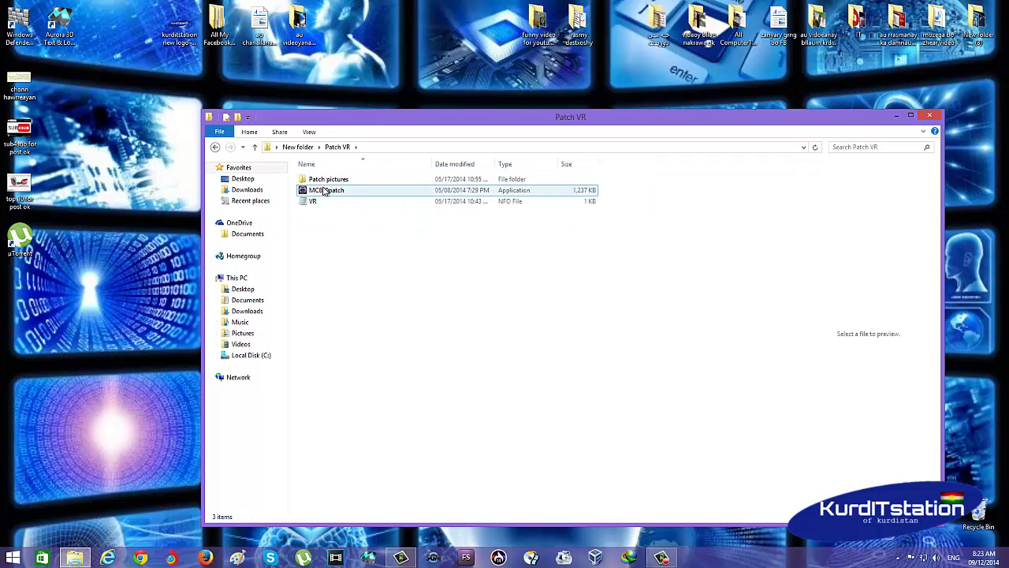
pyautogui.doubleClick(323, 179)
pyautogui.click(336, 187)
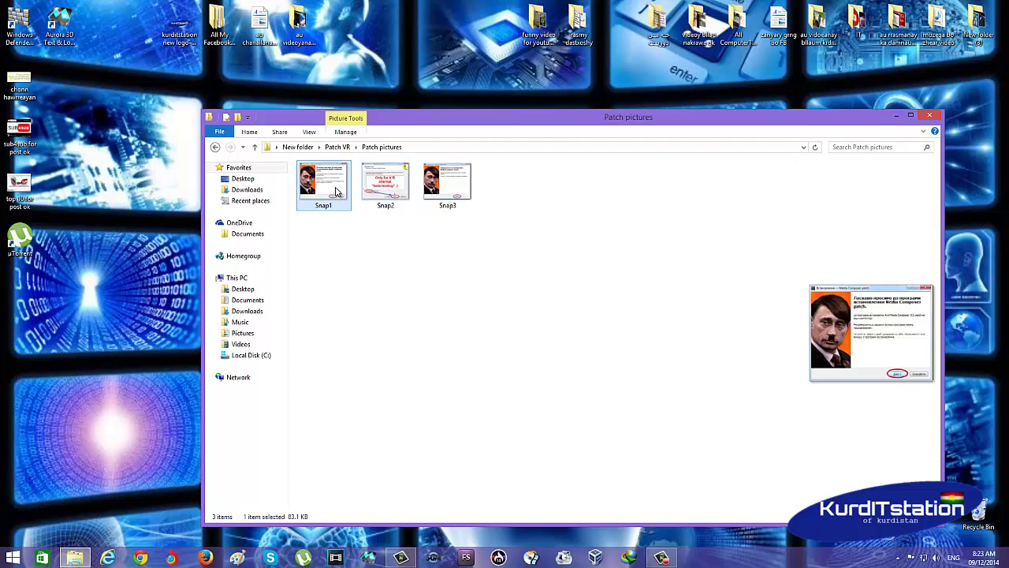
pyautogui.doubleClick(335, 190)
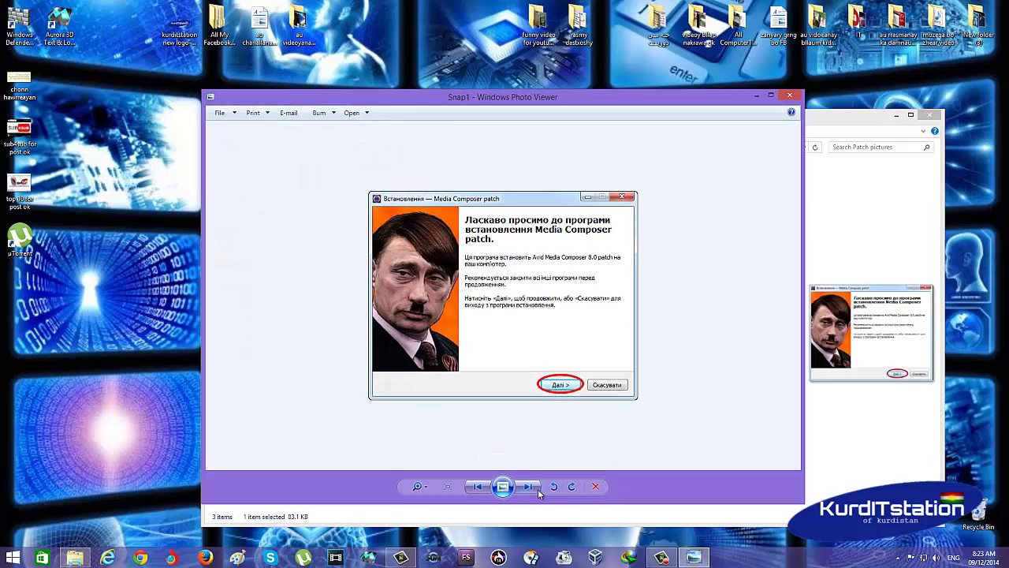
pyautogui.click(535, 489)
pyautogui.click(533, 488)
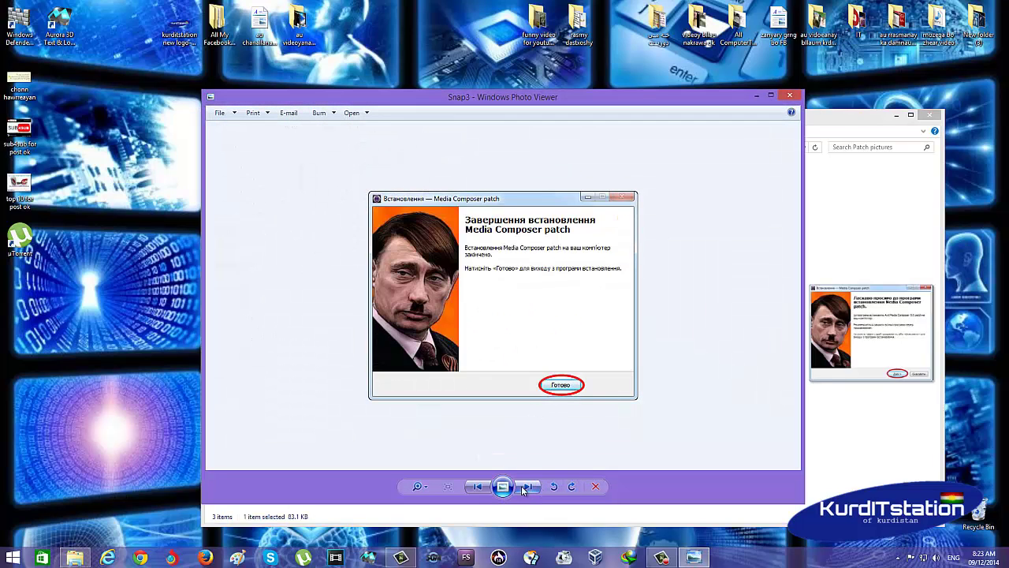
pyautogui.click(477, 486)
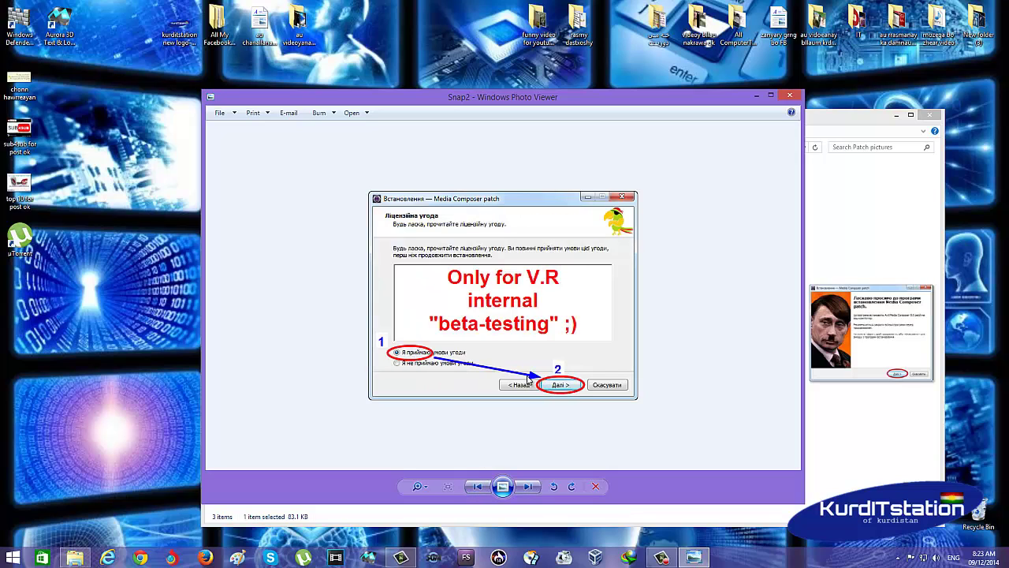
pyautogui.click(535, 490)
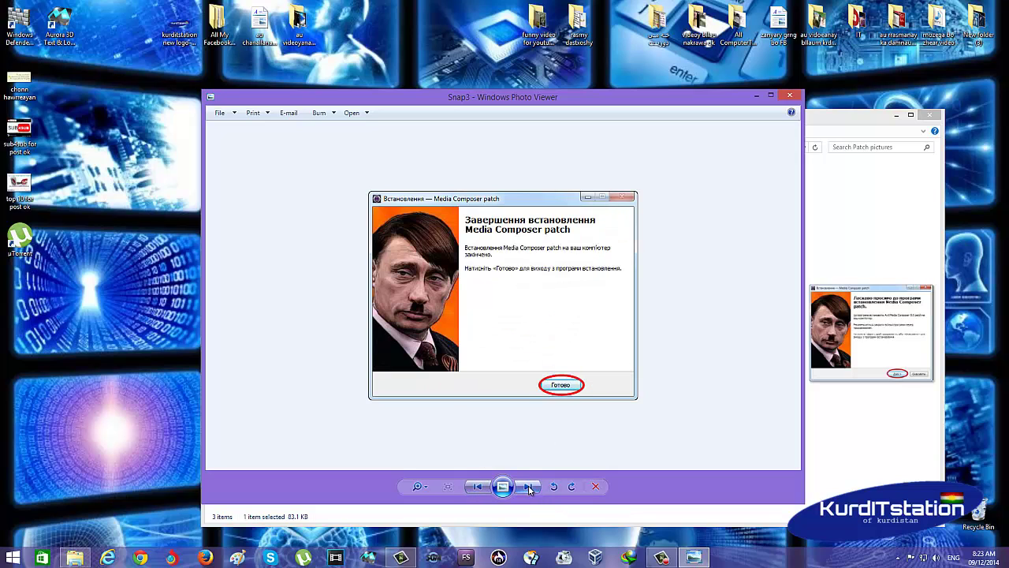
pyautogui.click(789, 95)
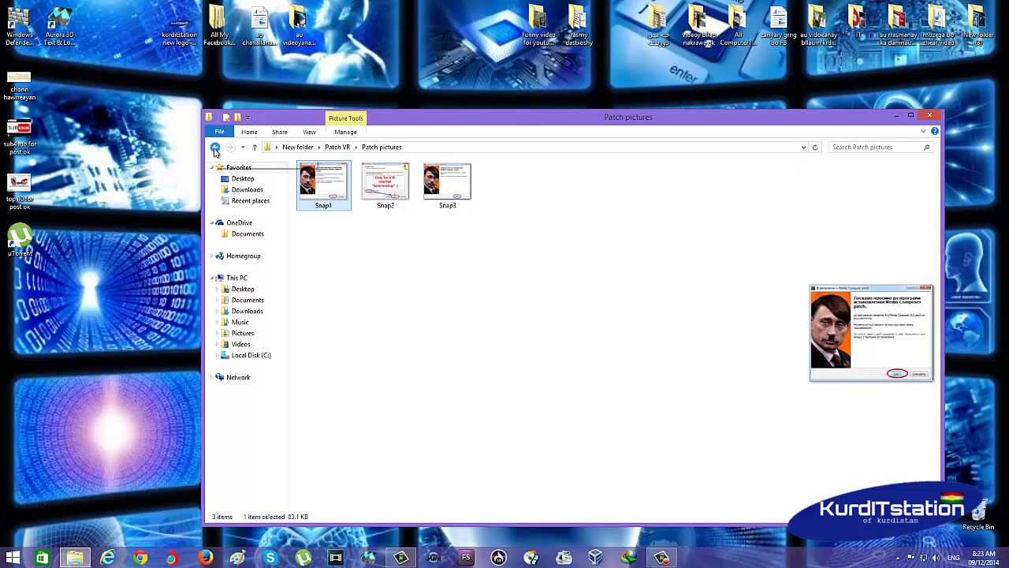
# Read the VR notes file in the Patch VR folder and close it
pyautogui.click(215, 148)
pyautogui.doubleClick(312, 203)
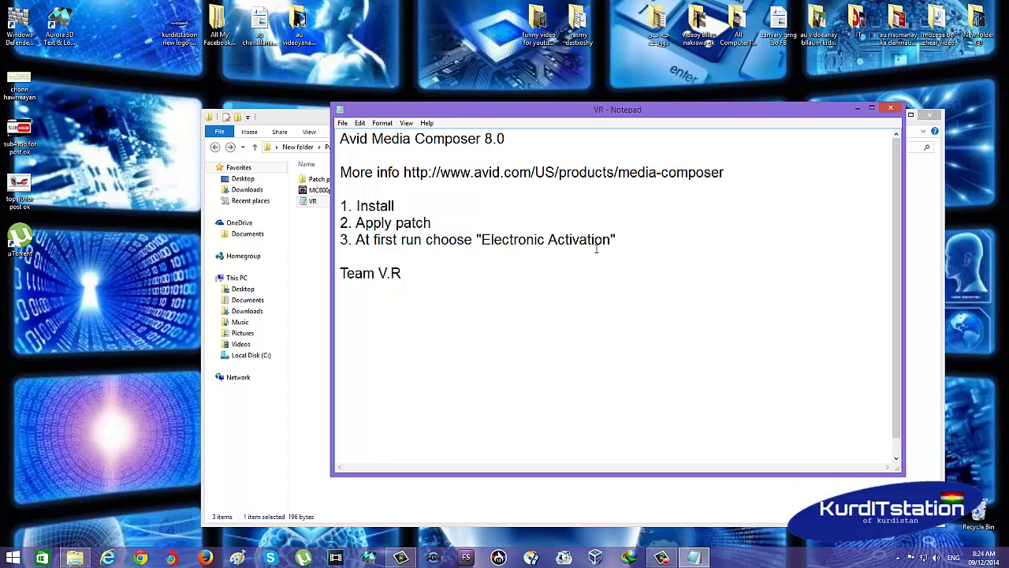
pyautogui.click(889, 108)
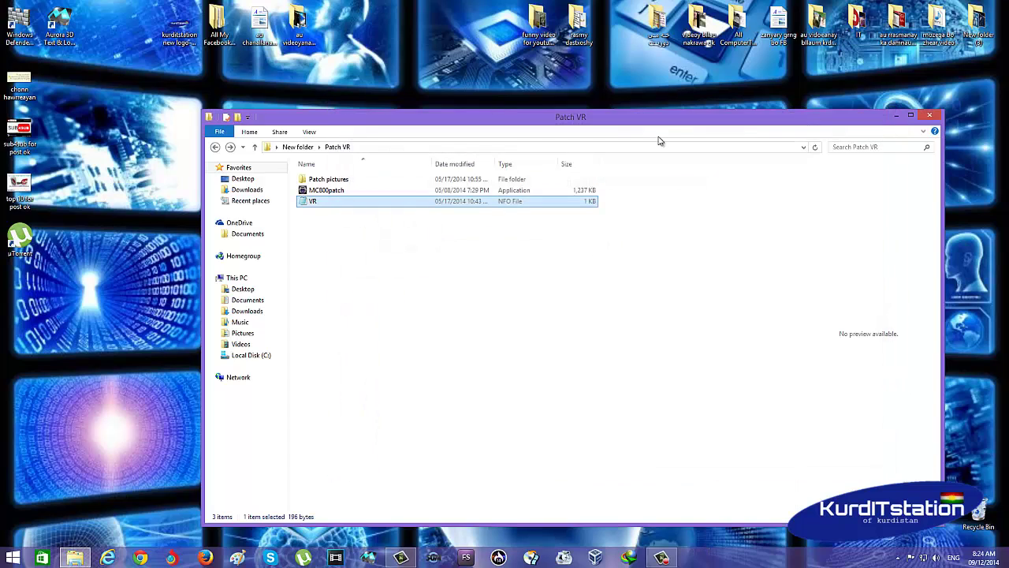
# Show the Patch pictures folder again, point out the MC800patch application in Patch VR, and return to New folder
pyautogui.doubleClick(324, 179)
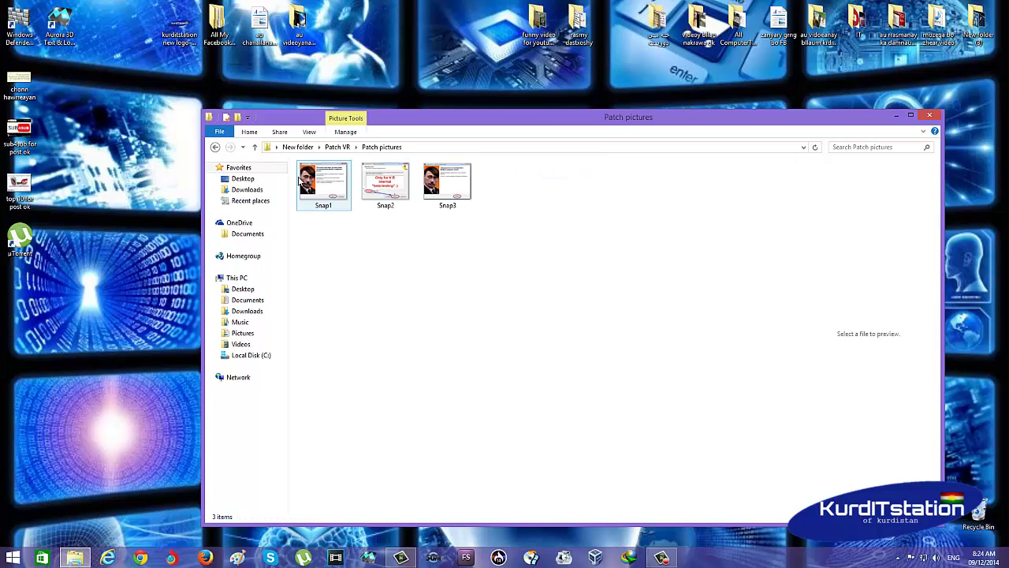
pyautogui.click(216, 147)
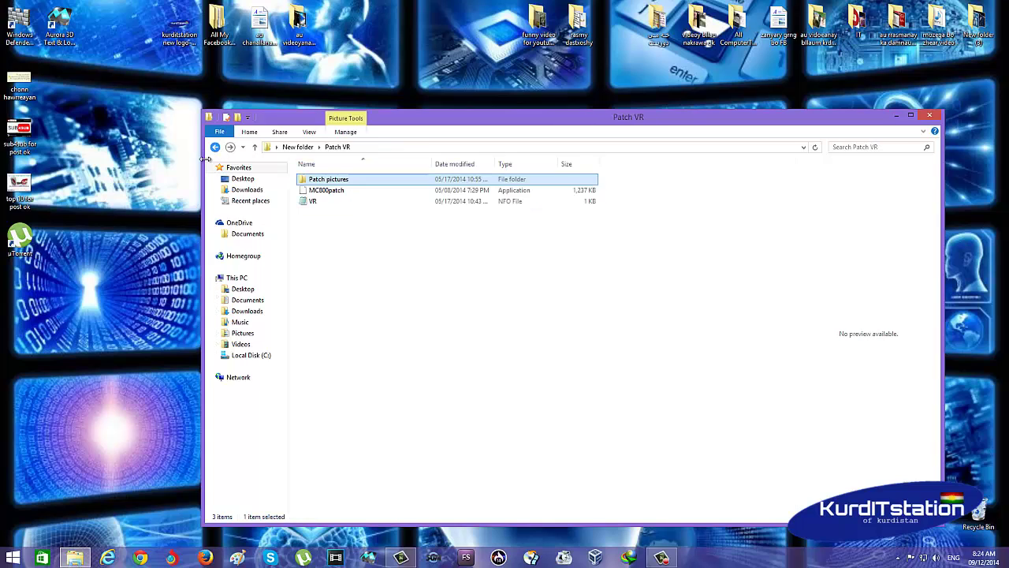
pyautogui.click(321, 195)
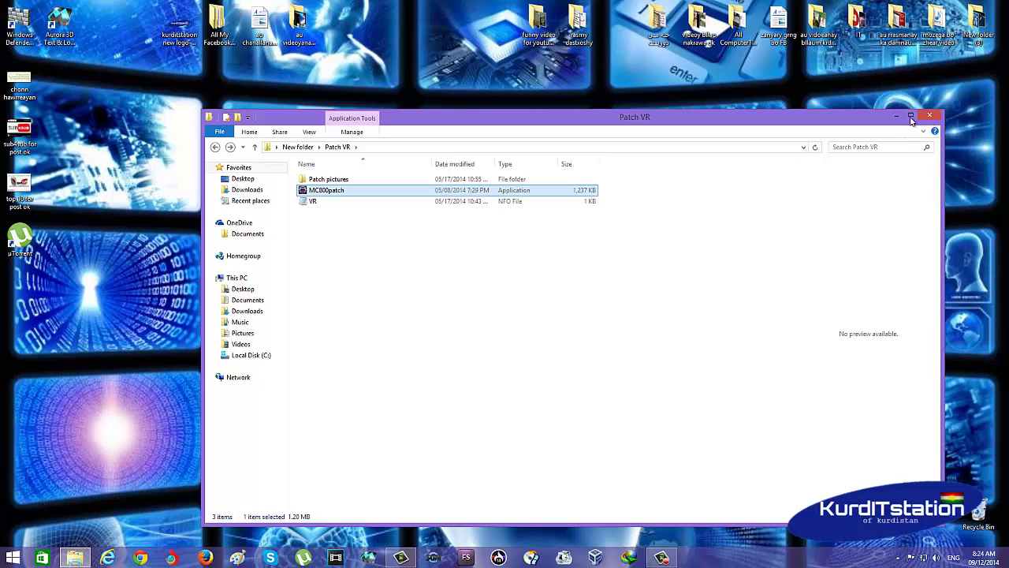
pyautogui.click(216, 148)
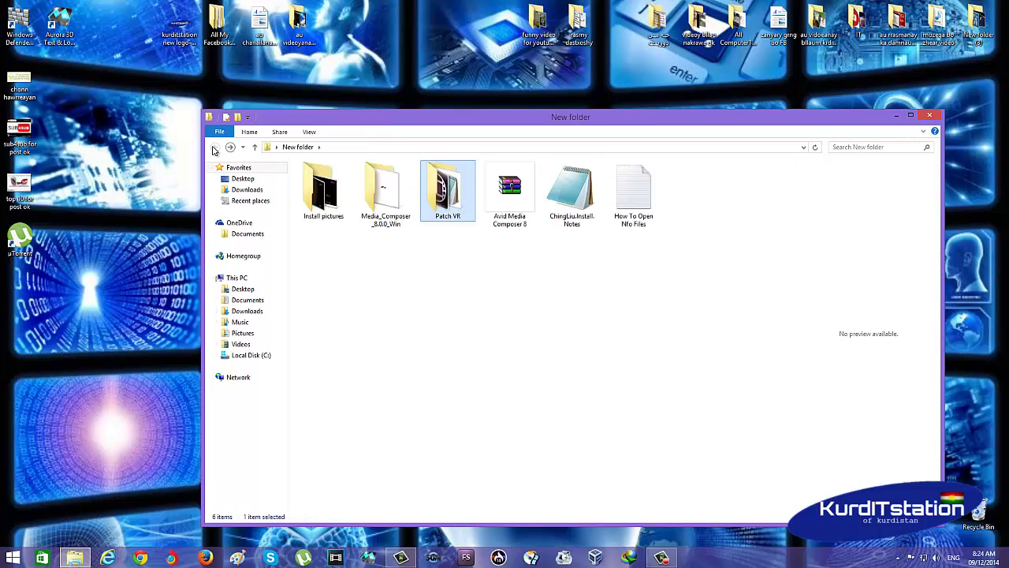
# Look through the MediaComposer folder and its Installers subfolder inside Media_Composer_8.0.0_Win, and return to Media_Composer_8.0.0_Win
pyautogui.doubleClick(377, 198)
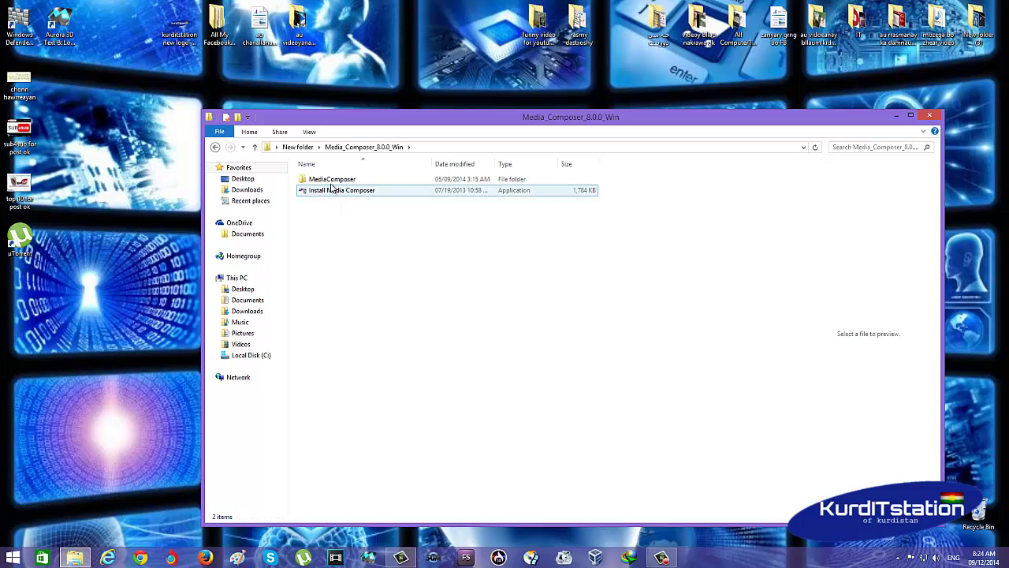
pyautogui.doubleClick(333, 184)
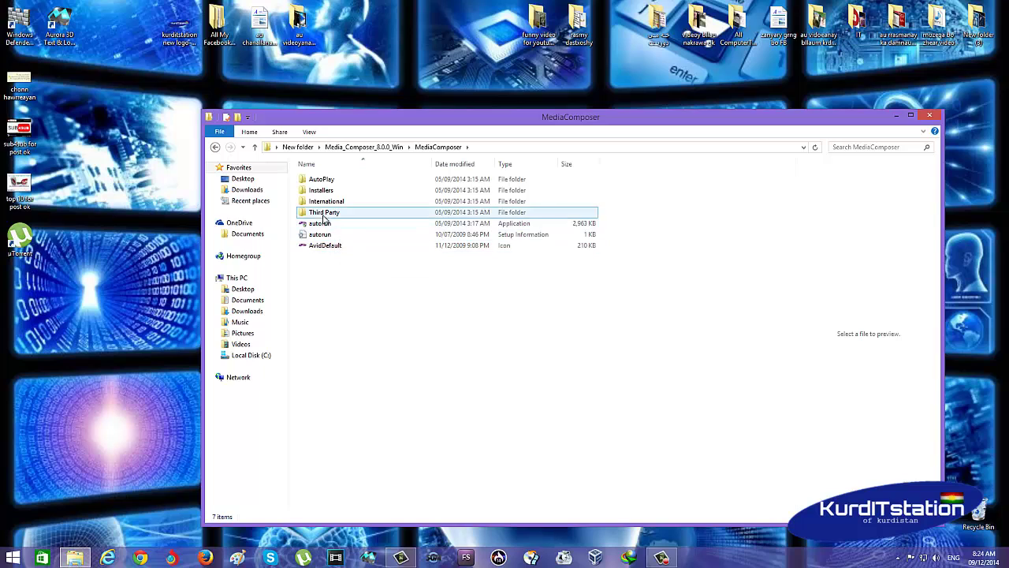
pyautogui.doubleClick(323, 192)
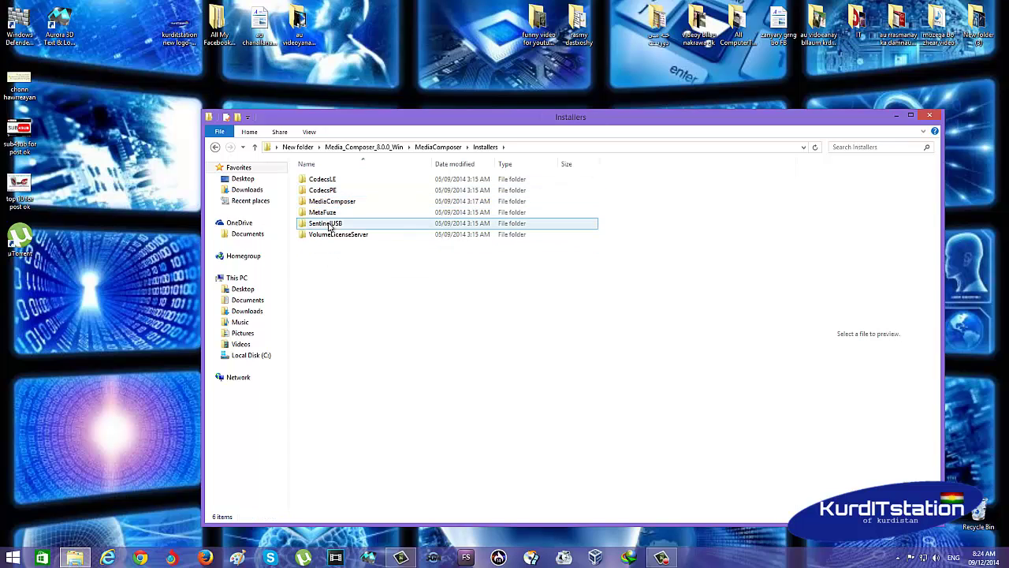
pyautogui.click(215, 149)
pyautogui.click(215, 149)
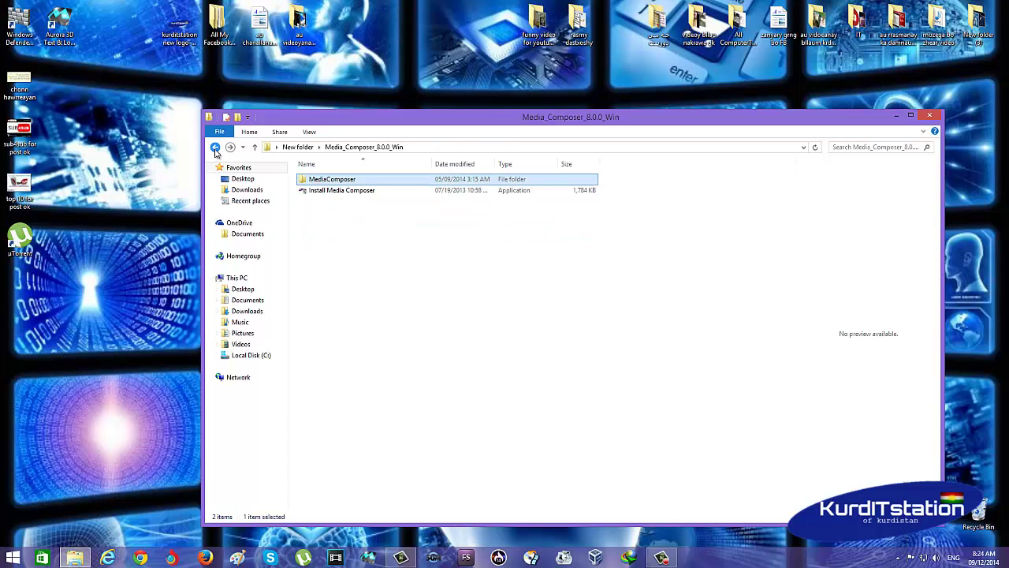
# Launch the Install Media Composer application, compare its main menu with the individual products list, and stay on that list
pyautogui.click(333, 193)
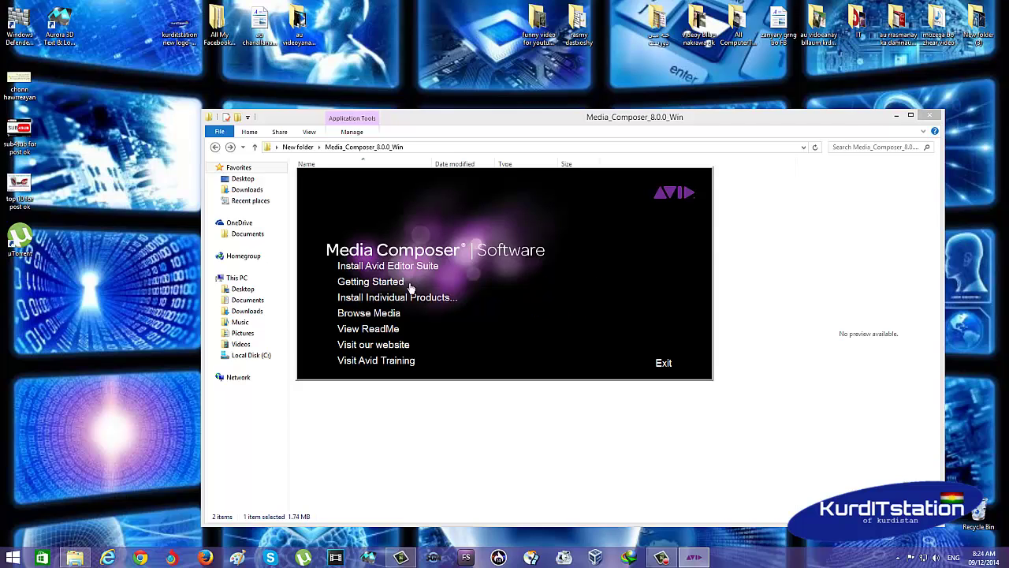
pyautogui.click(381, 301)
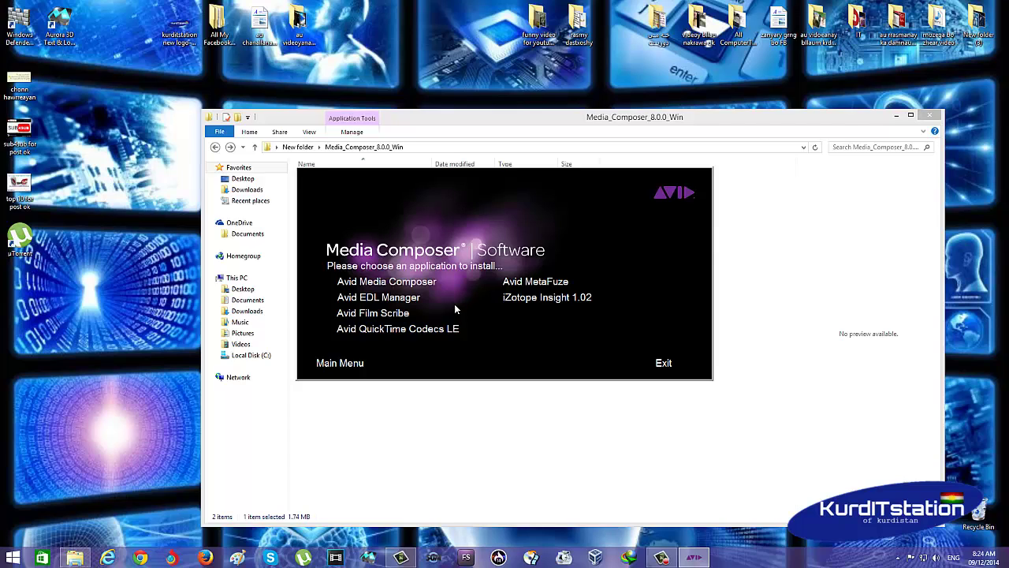
pyautogui.click(342, 363)
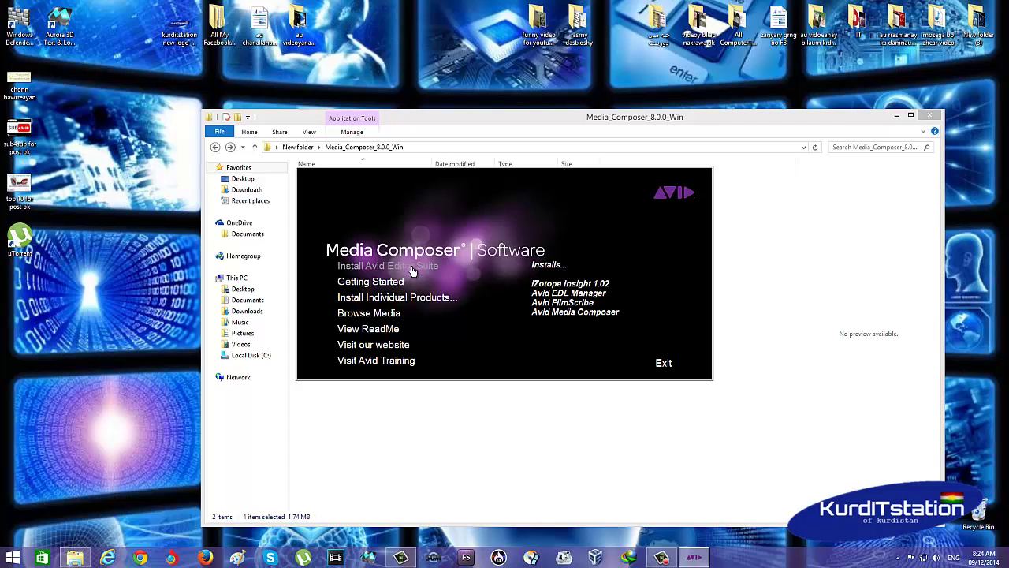
pyautogui.click(376, 298)
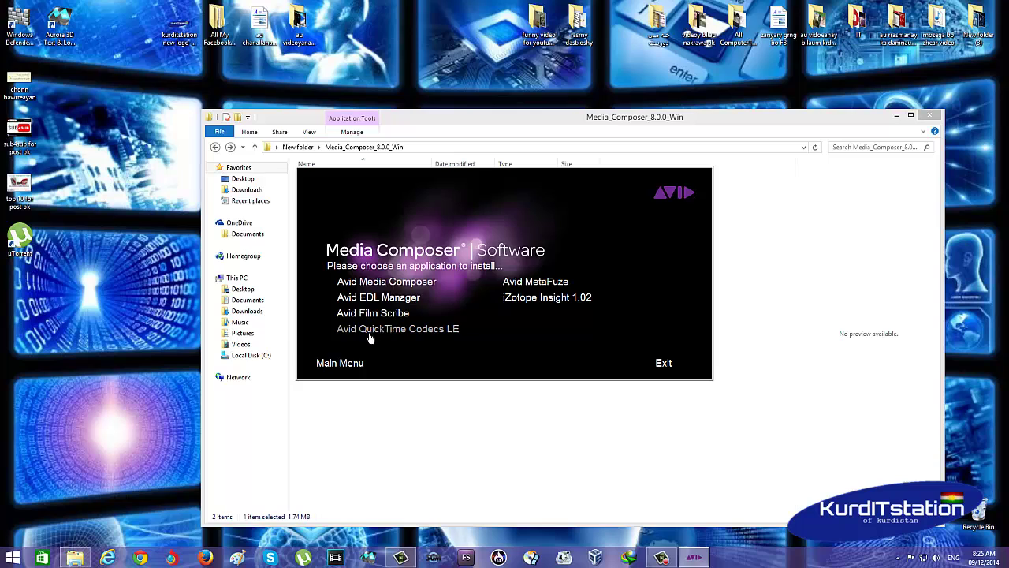
# Start installing Avid Media Composer with its required items, using English (United States) as the Avid License Control installation language
pyautogui.click(379, 282)
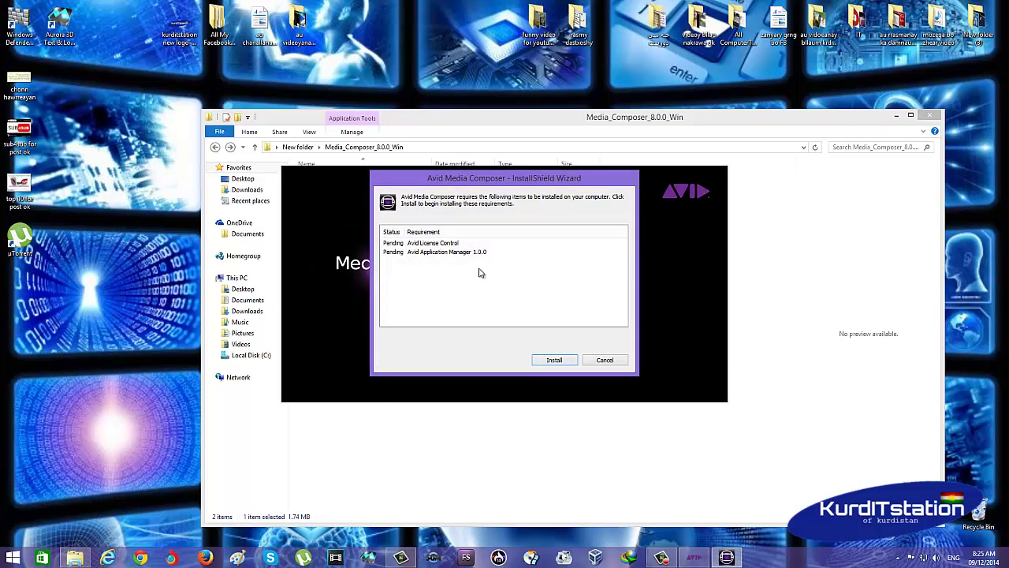
pyautogui.click(552, 361)
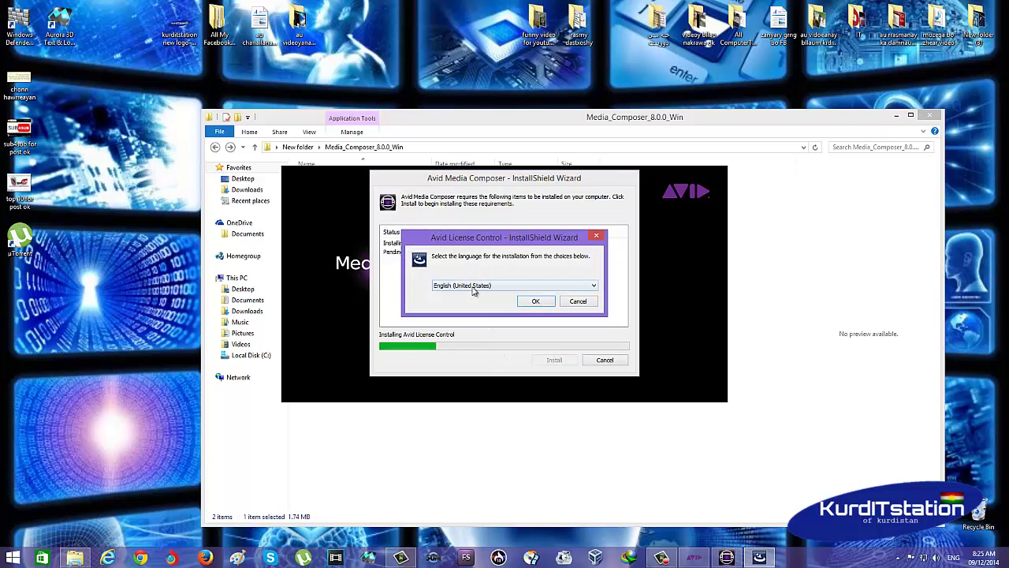
pyautogui.click(512, 288)
pyautogui.click(512, 291)
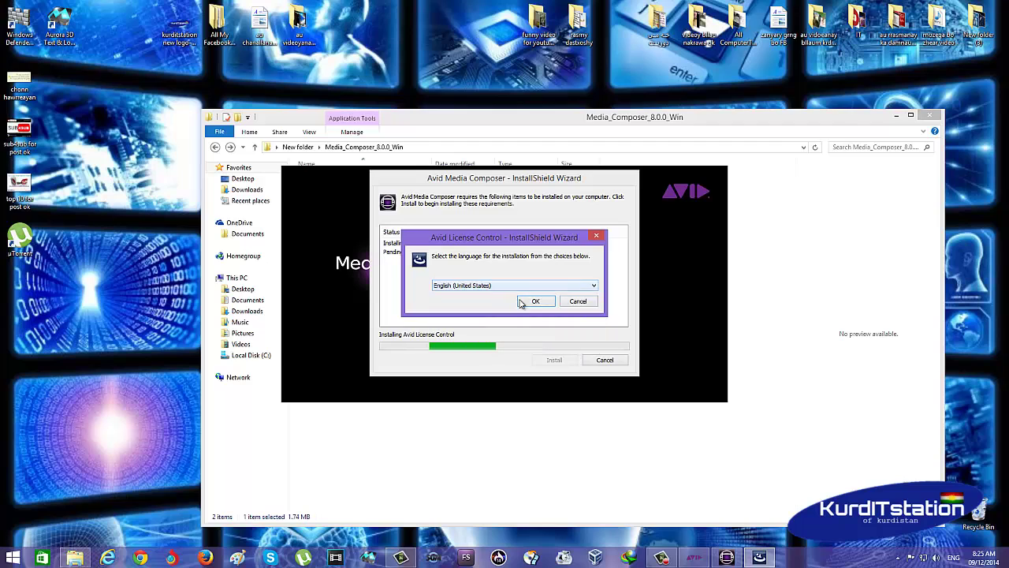
pyautogui.click(528, 302)
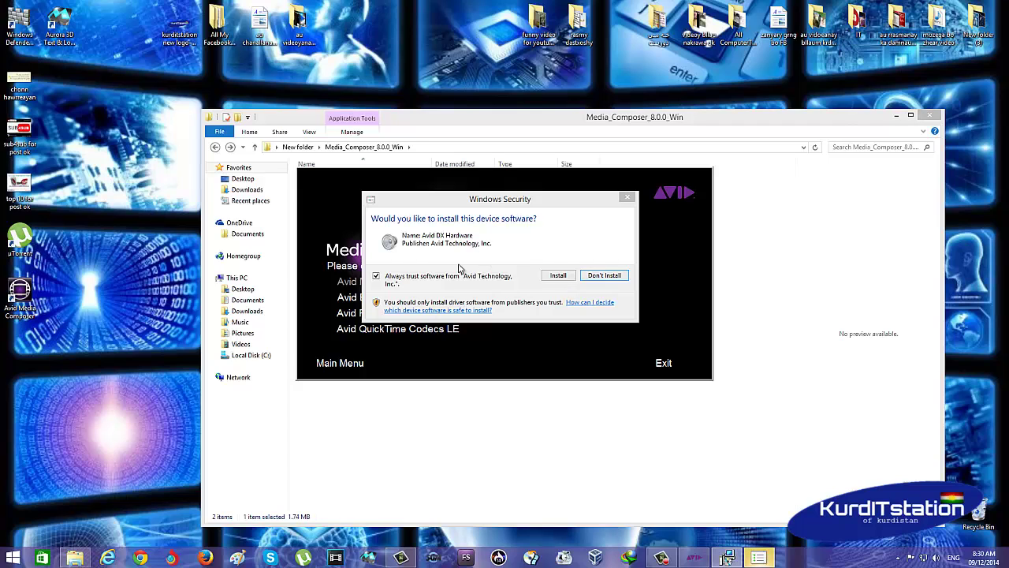
# Allow the Avid DX Hardware device software to install, decline the system restart, and exit the Media Composer installer
pyautogui.click(558, 275)
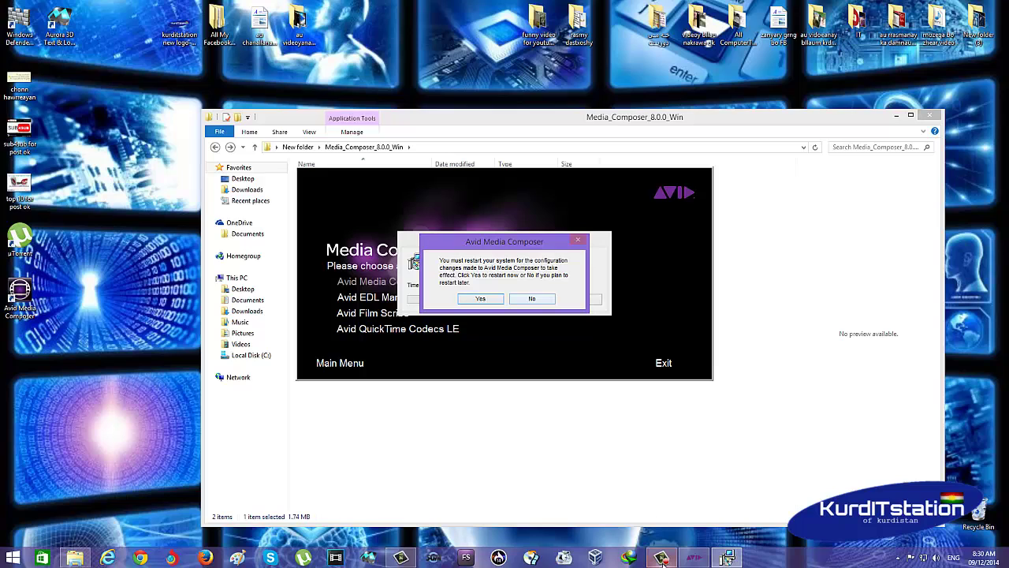
pyautogui.moveTo(661, 560)
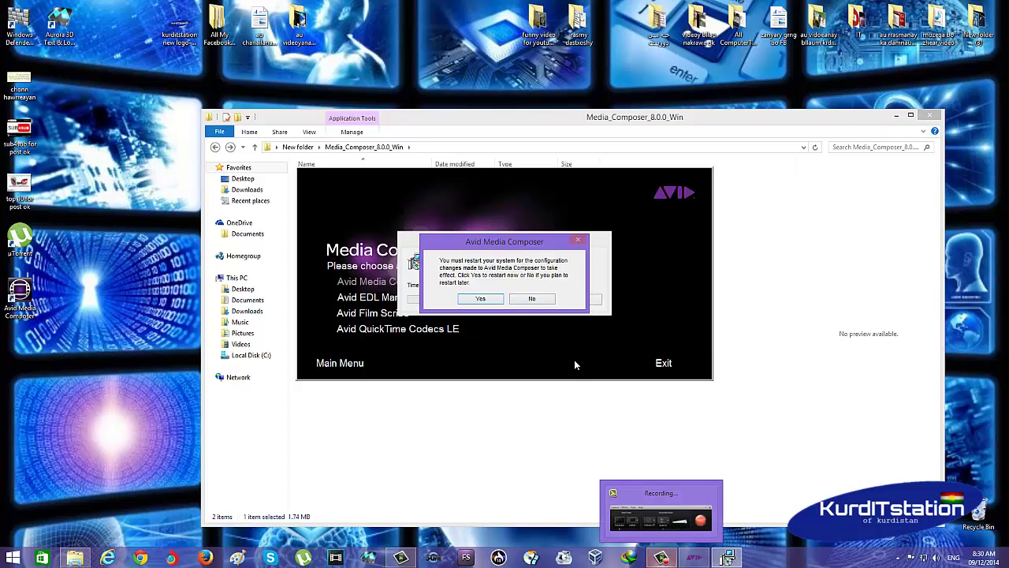
pyautogui.click(533, 299)
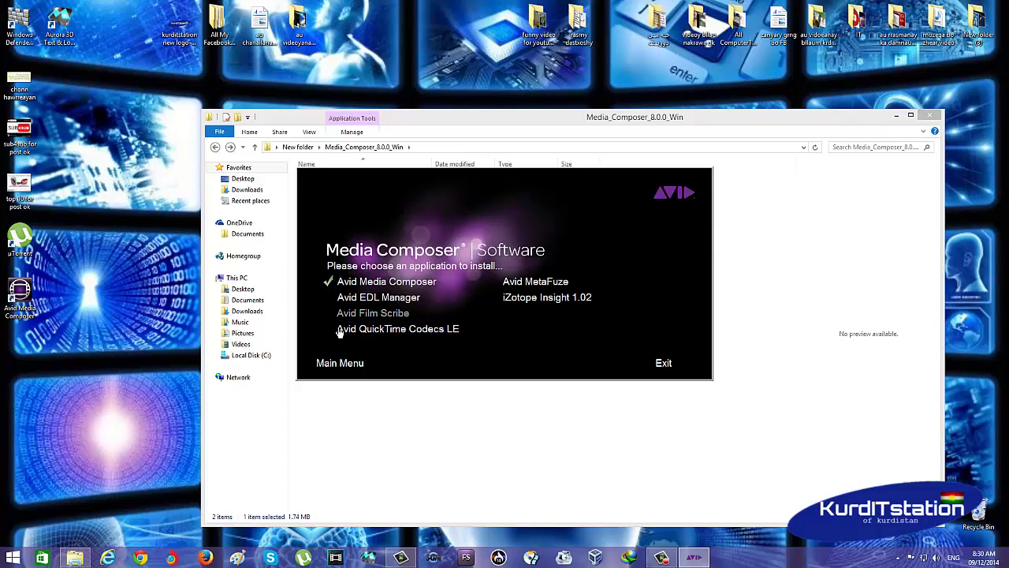
pyautogui.click(663, 363)
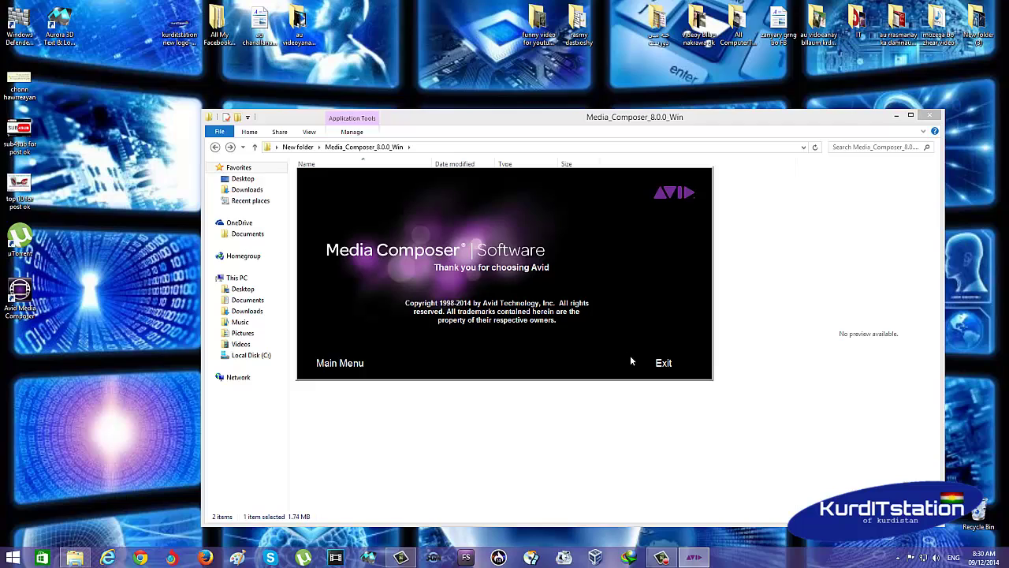
pyautogui.click(662, 363)
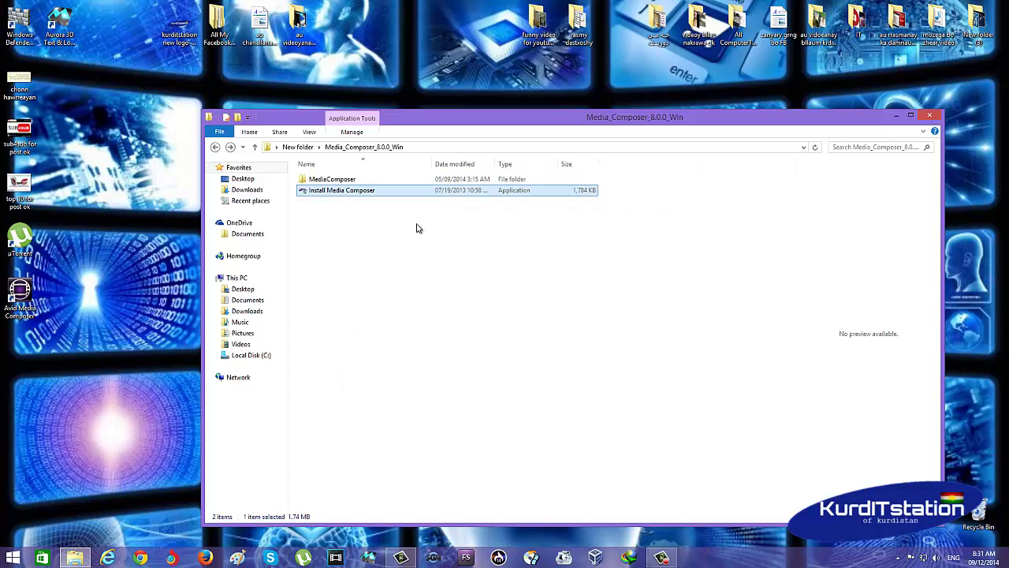
# Run the MC800patch application from Patch VR, accept its licence agreement, complete the patch setup, and close the folder window
pyautogui.click(214, 148)
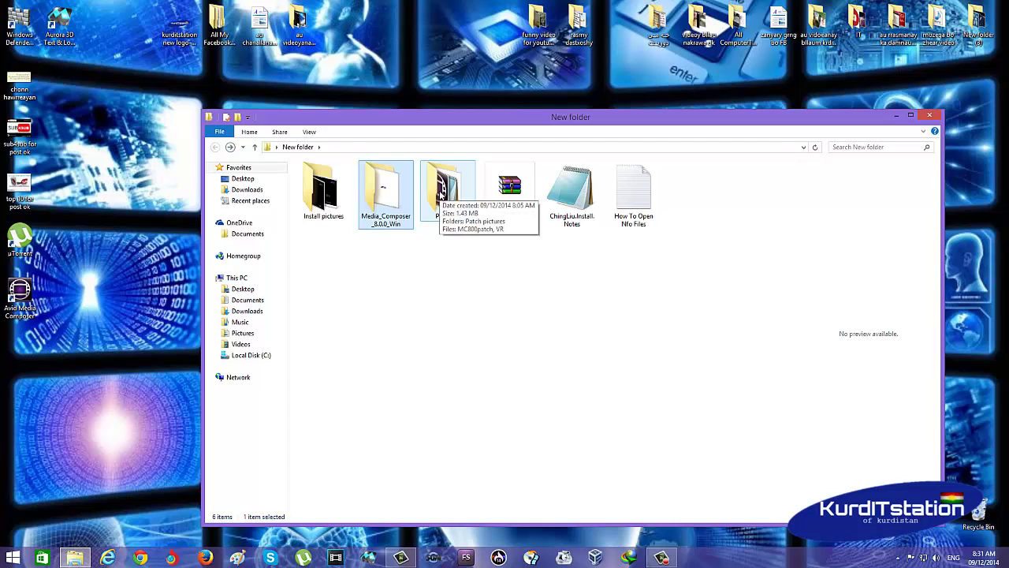
pyautogui.doubleClick(443, 196)
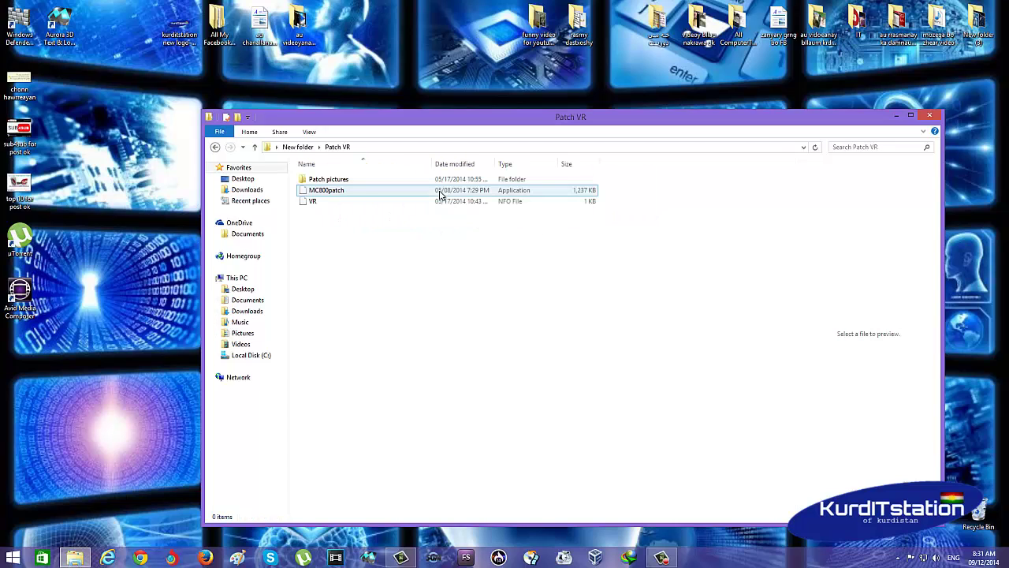
pyautogui.doubleClick(330, 193)
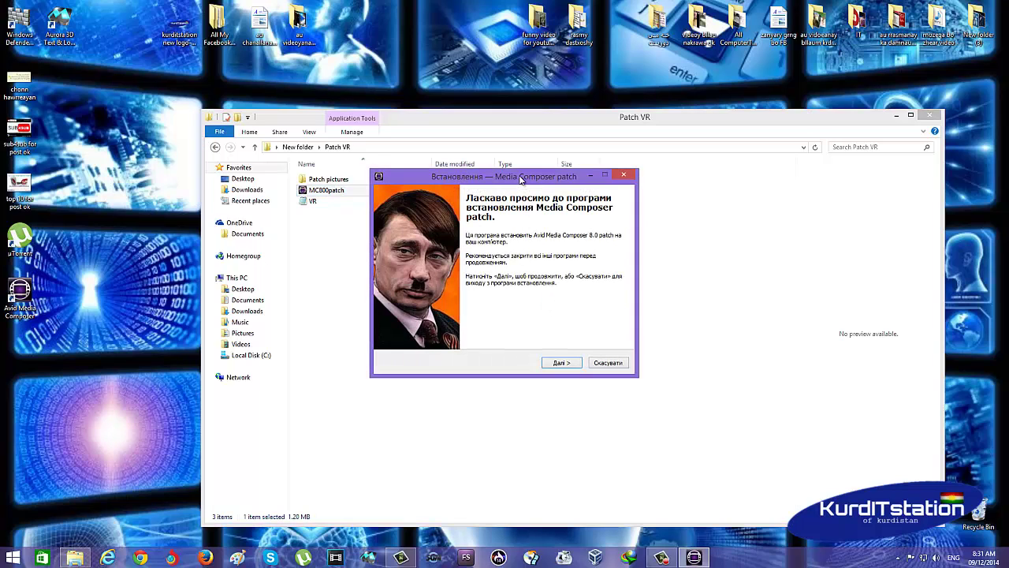
pyautogui.moveTo(520, 176); pyautogui.dragTo(541, 164)
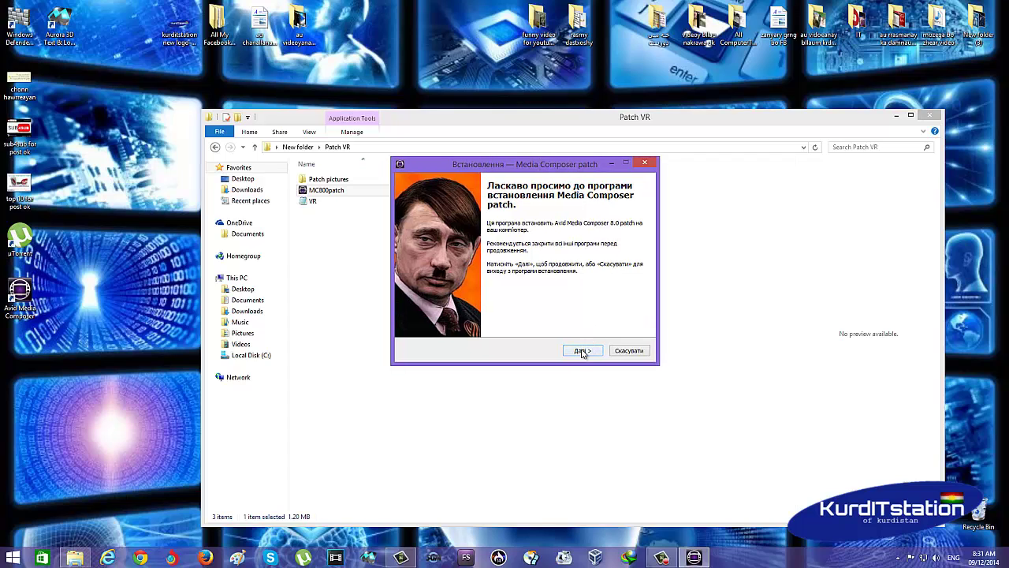
pyautogui.click(583, 351)
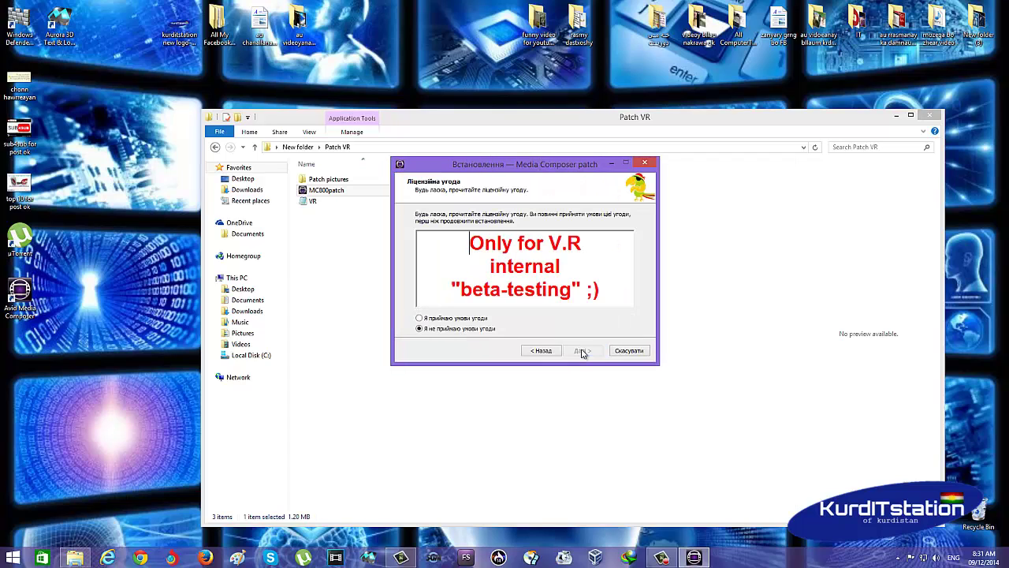
pyautogui.click(432, 319)
pyautogui.click(583, 351)
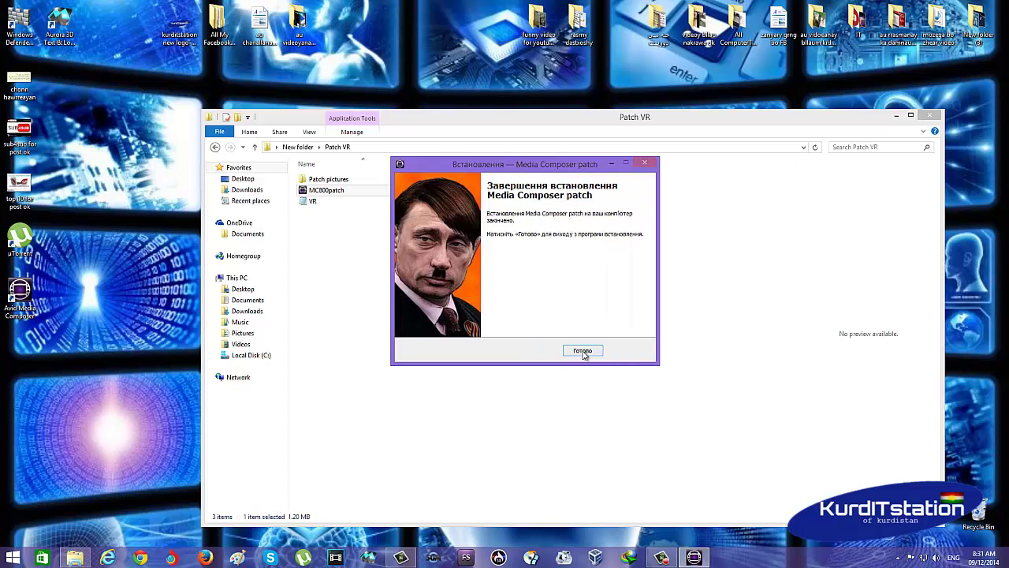
pyautogui.click(583, 351)
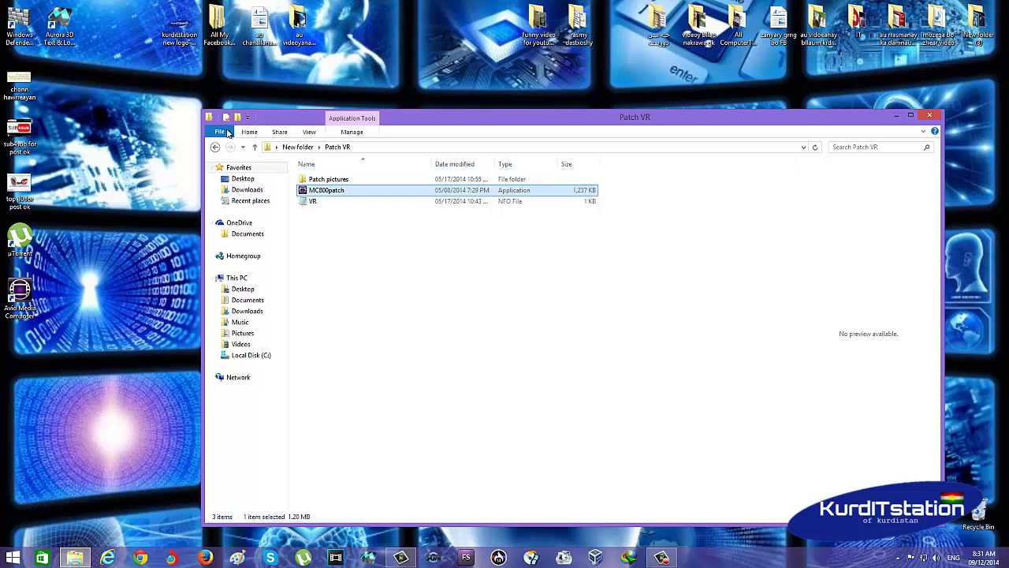
pyautogui.click(609, 114)
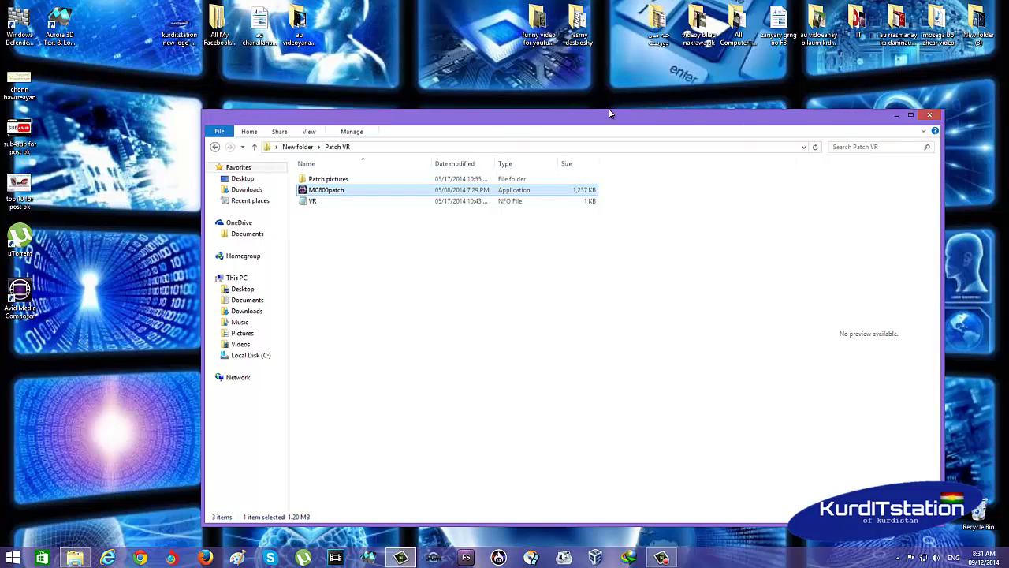
pyautogui.hotkey('alt', 'F4')
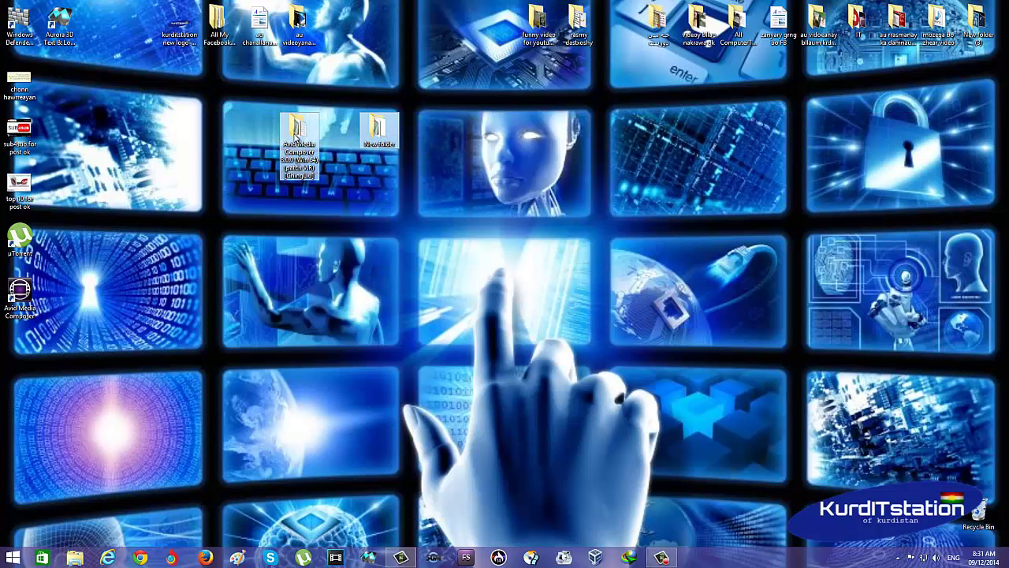
# Reopen New folder from the desktop and select Install Media Composer inside Media_Composer_8.0.0_Win
pyautogui.click(379, 136)
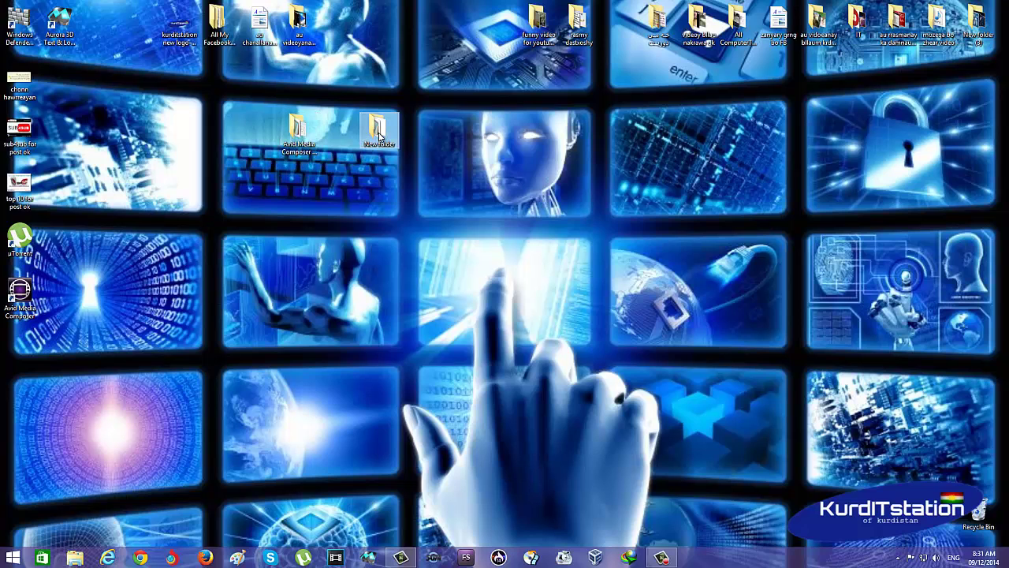
pyautogui.doubleClick(380, 136)
pyautogui.doubleClick(385, 199)
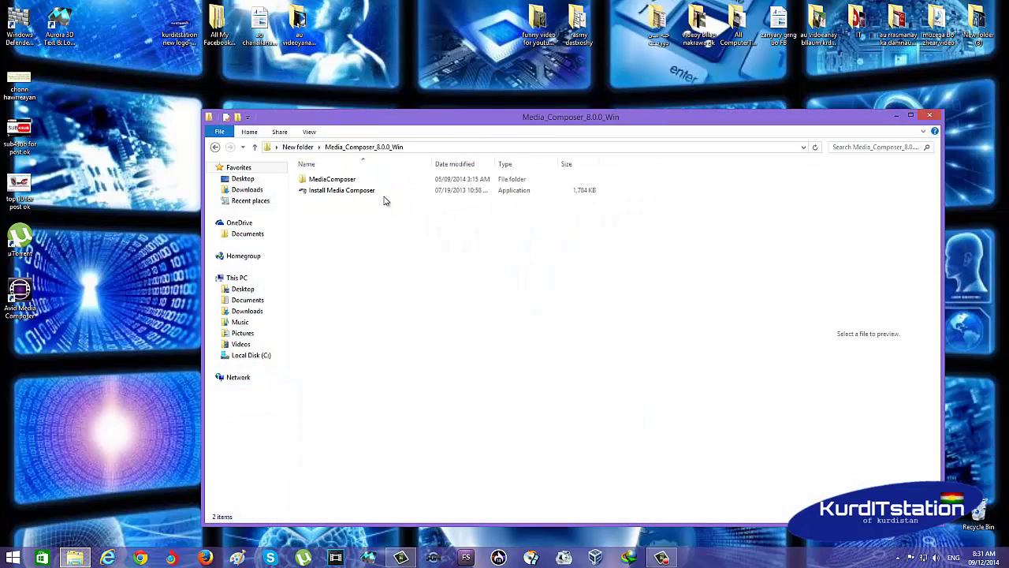
pyautogui.click(370, 194)
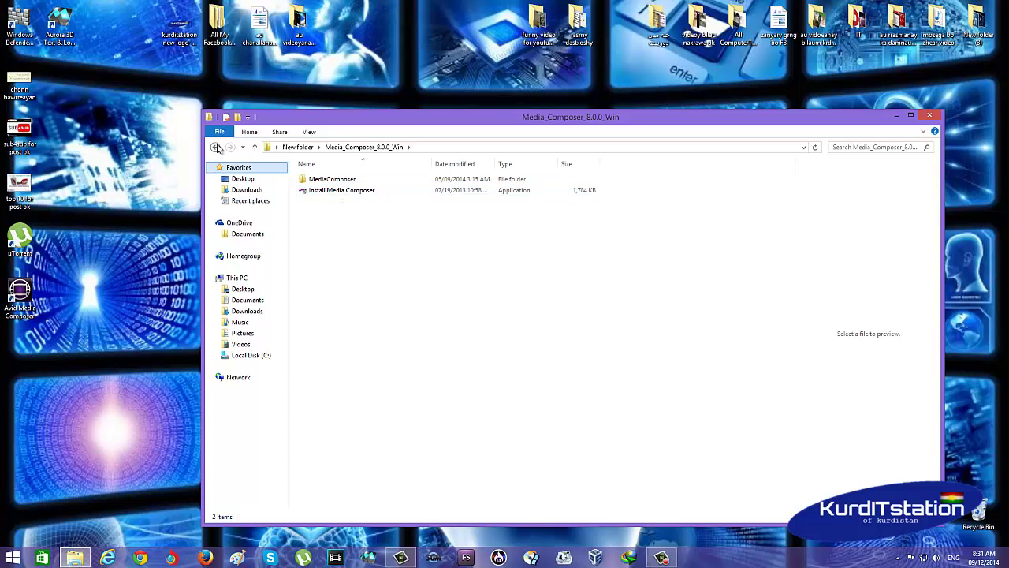
pyautogui.click(354, 194)
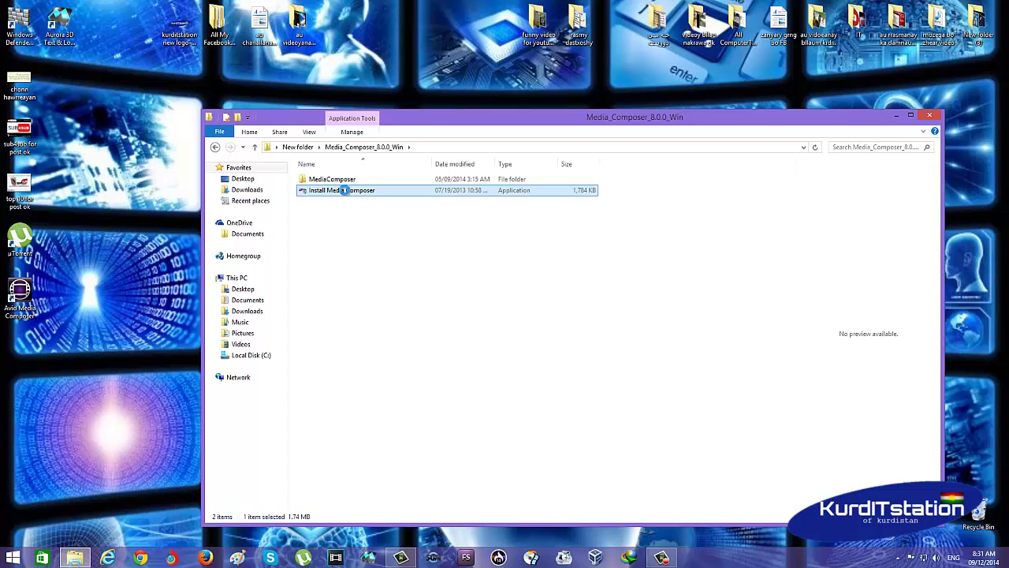
# Review the file details in the Install Media Composer application's properties, close them, and return to New folder
pyautogui.rightClick(345, 194)
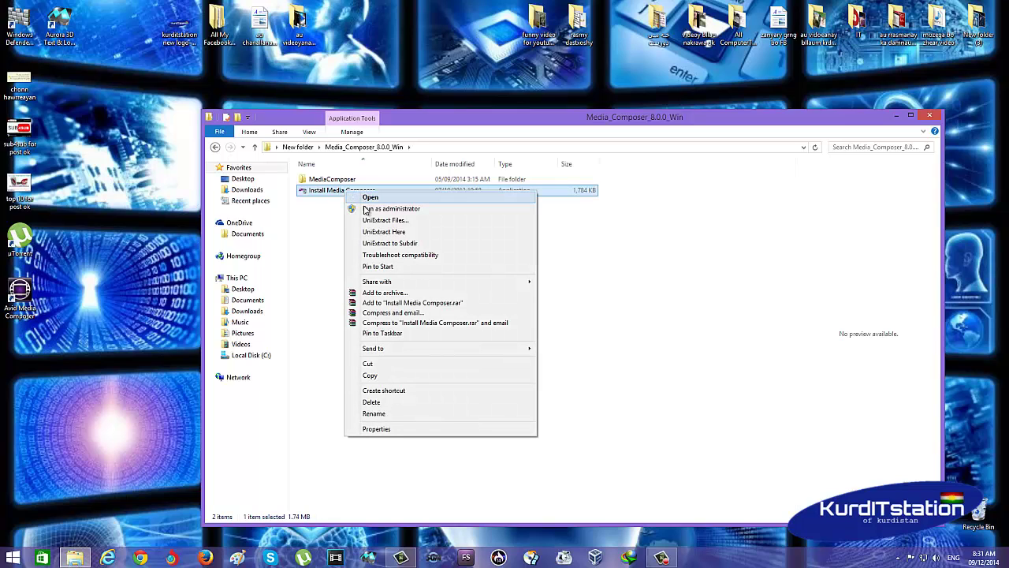
pyautogui.click(376, 429)
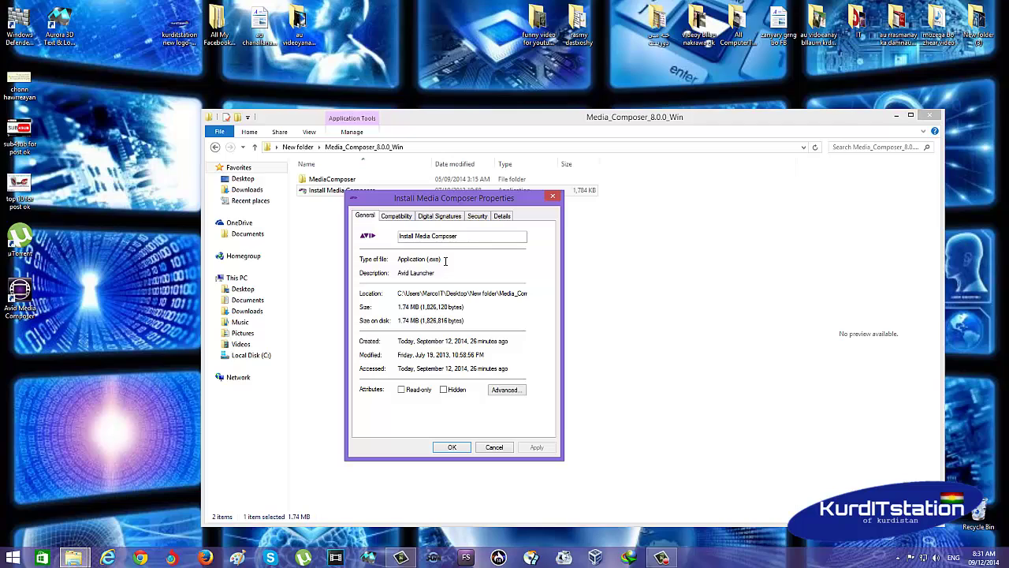
pyautogui.click(501, 216)
pyautogui.click(474, 302)
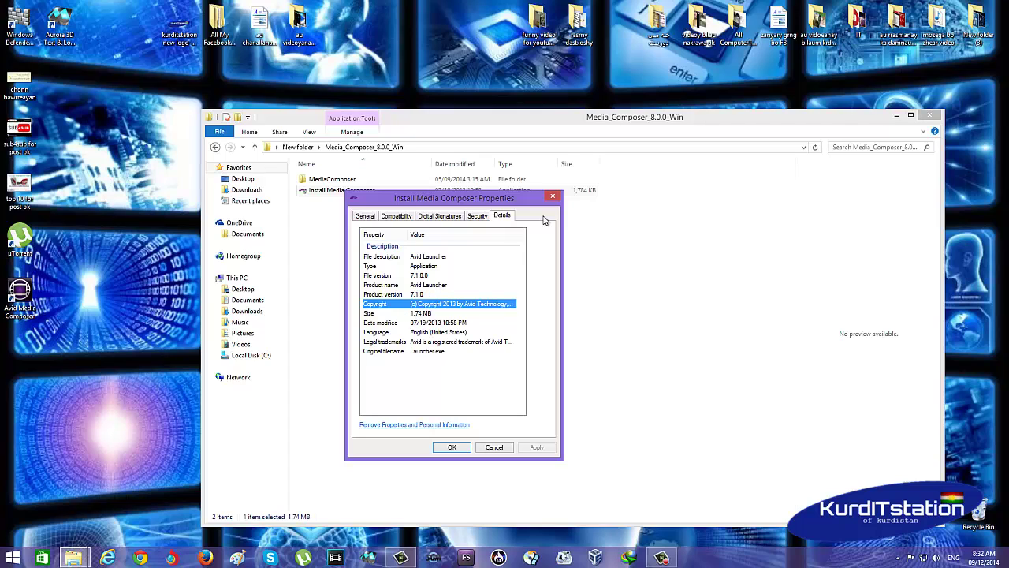
pyautogui.click(553, 197)
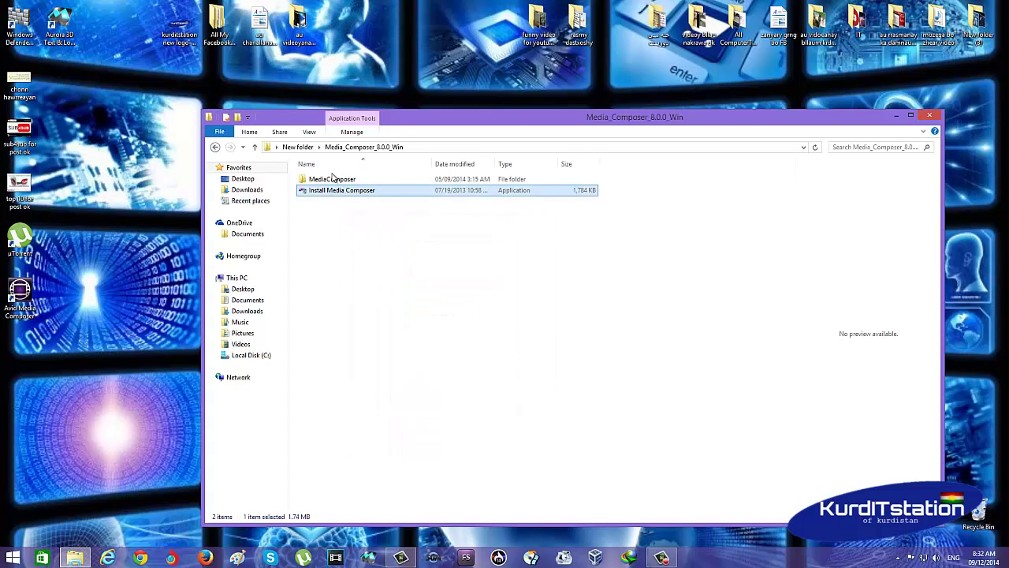
pyautogui.click(215, 149)
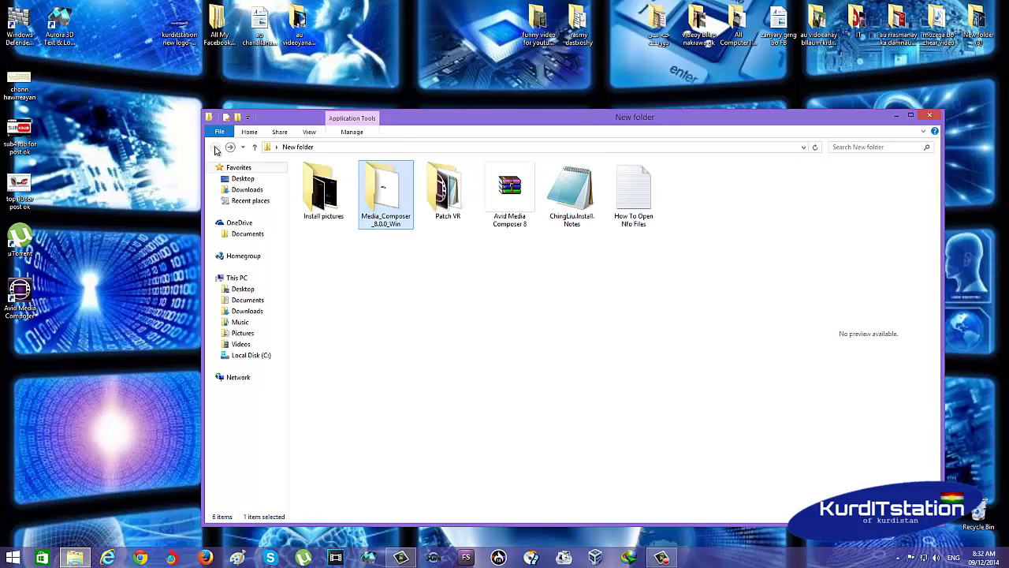
# Close the New folder window and move the Avid Media Composer folder and New folder into the desktop's upper icon row
pyautogui.click(932, 117)
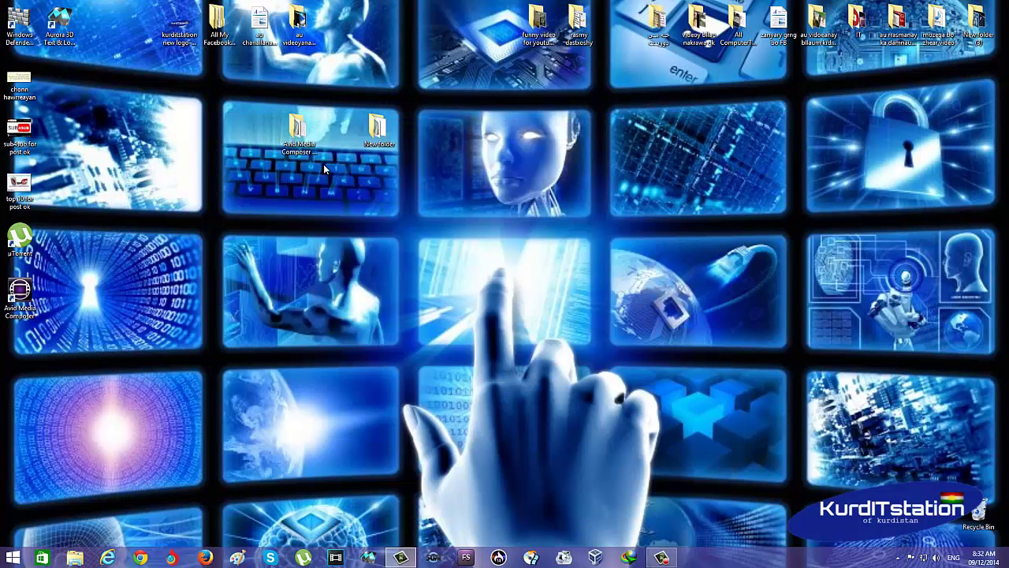
pyautogui.moveTo(451, 156); pyautogui.dragTo(278, 112)
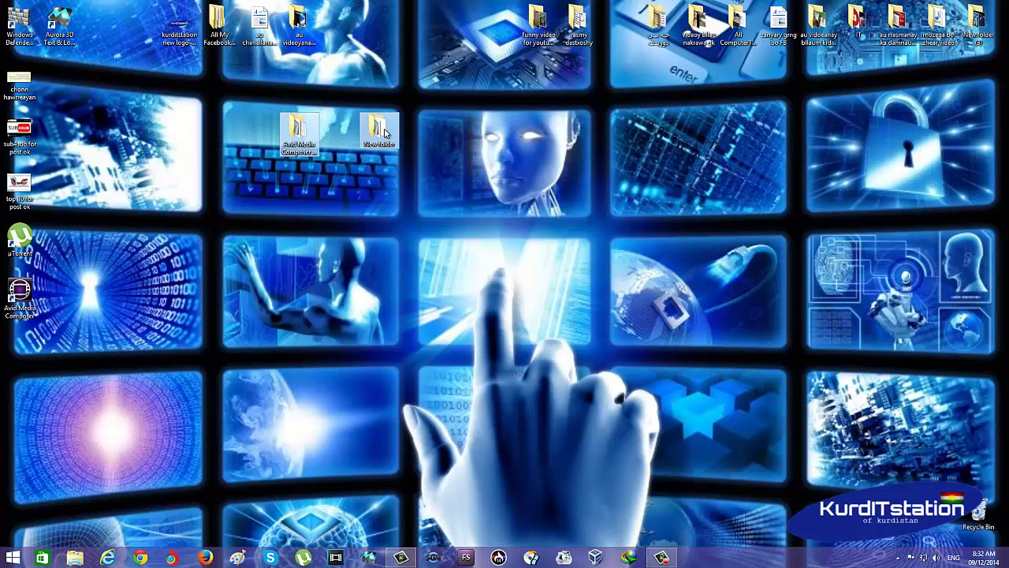
pyautogui.moveTo(385, 134); pyautogui.dragTo(463, 28)
pyautogui.click(454, 181)
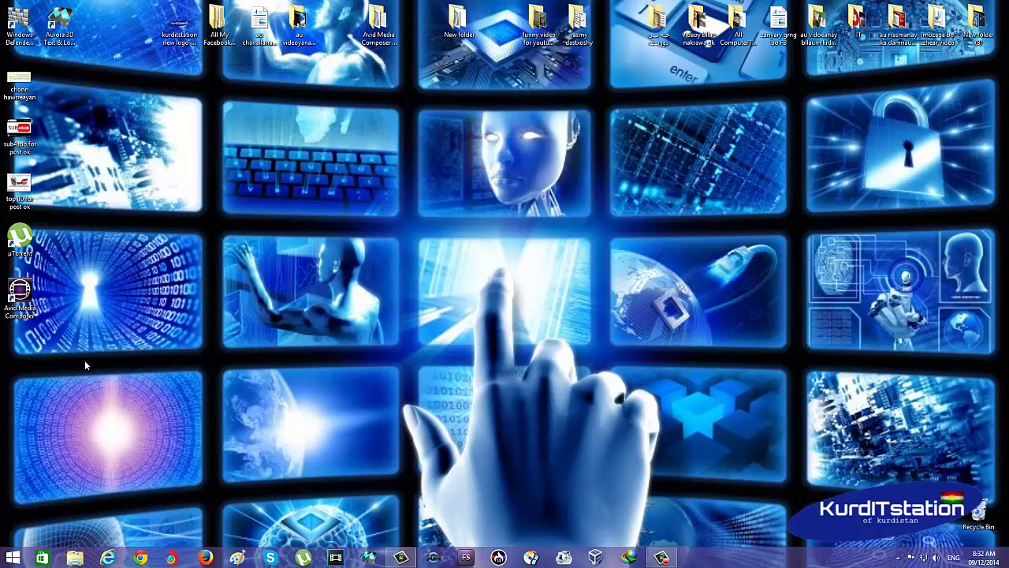
# Move the Avid Media Composer shortcut to an empty area of the desktop and launch the application
pyautogui.moveTo(35, 310); pyautogui.dragTo(300, 199)
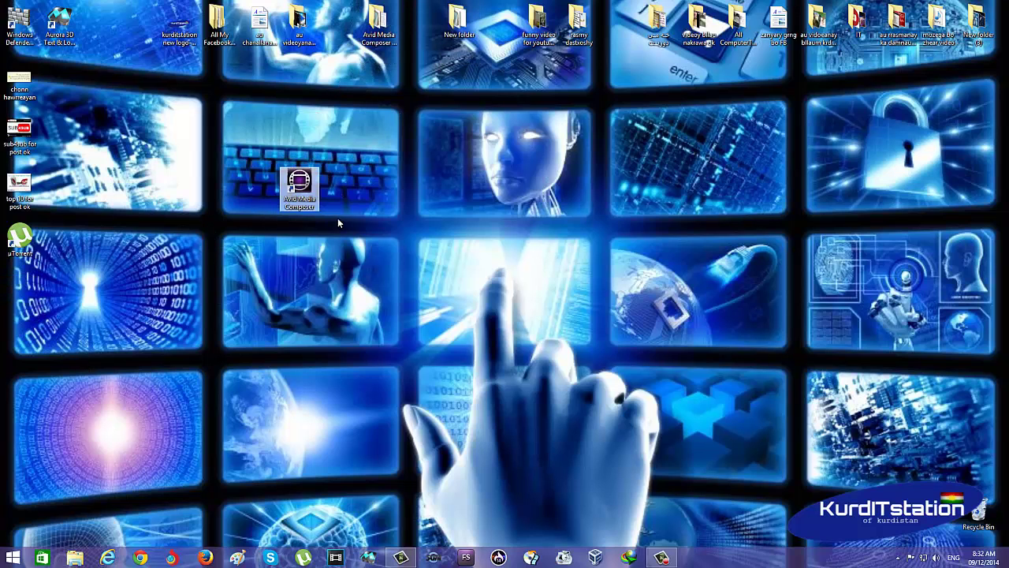
pyautogui.doubleClick(301, 198)
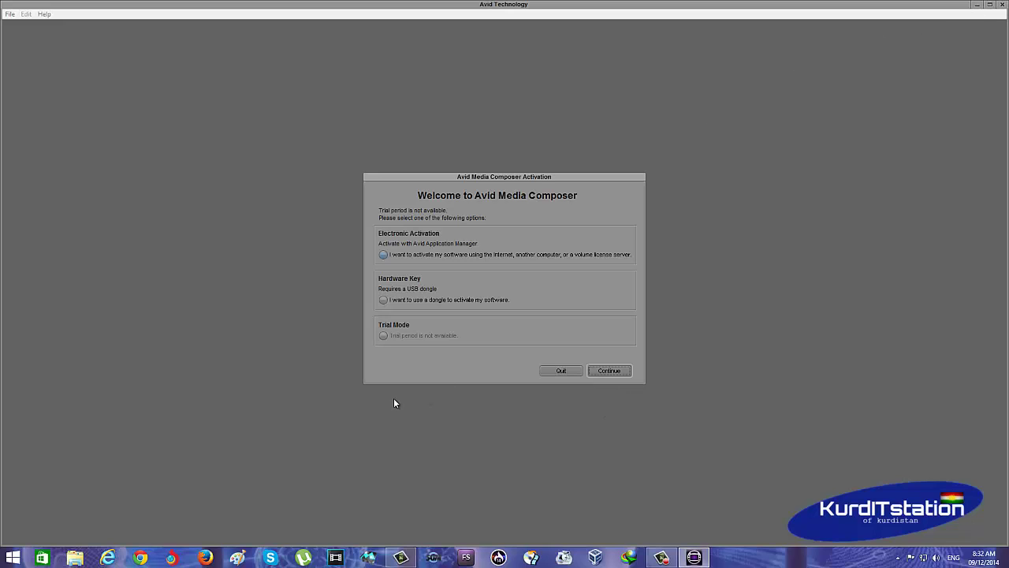
# Open ChingLiu.Install.Notes from the desktop's Avid Media Composer 8.0.0 folder and read the installation and activation instructions
pyautogui.click(74, 557)
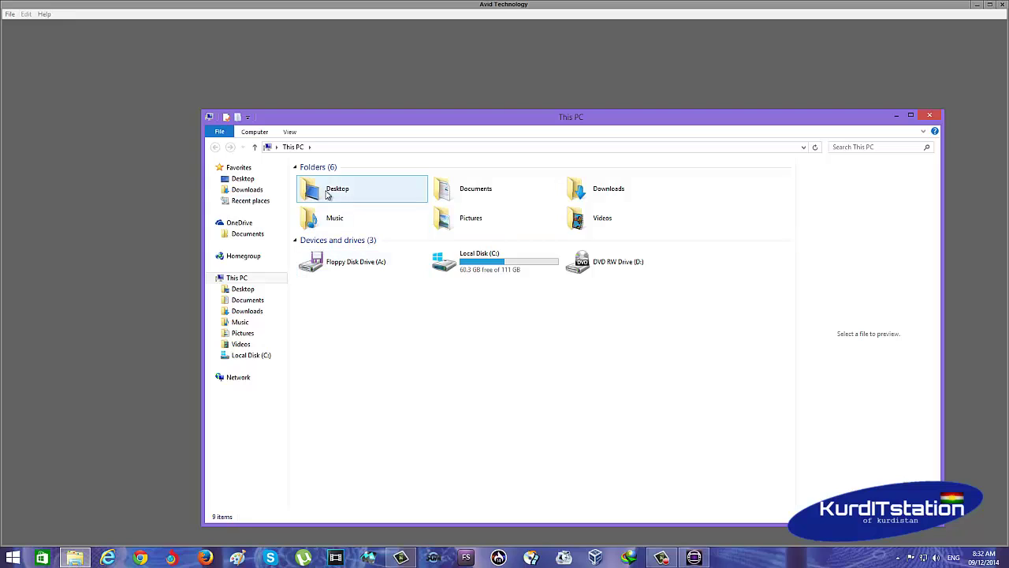
pyautogui.doubleClick(328, 194)
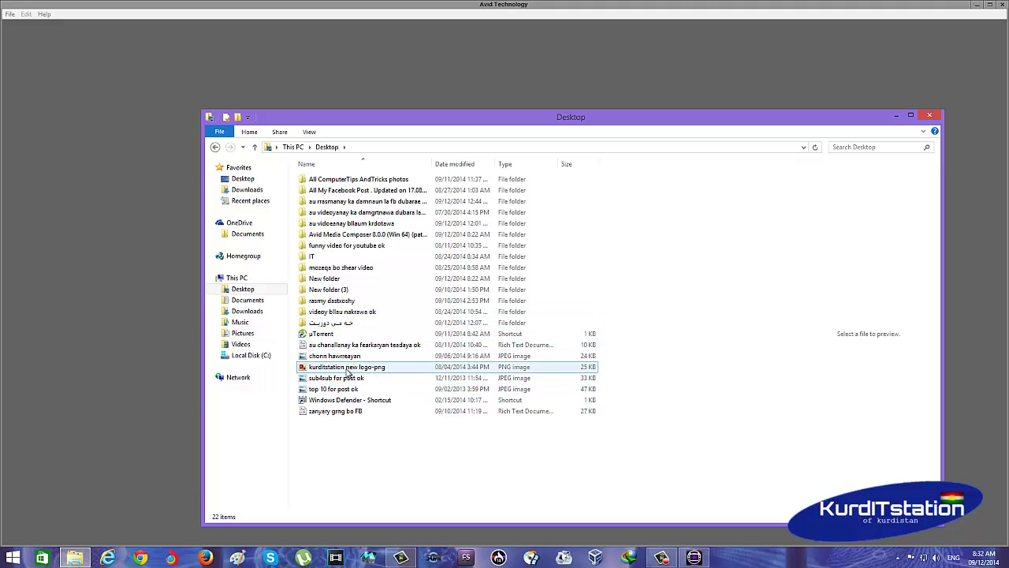
pyautogui.doubleClick(336, 235)
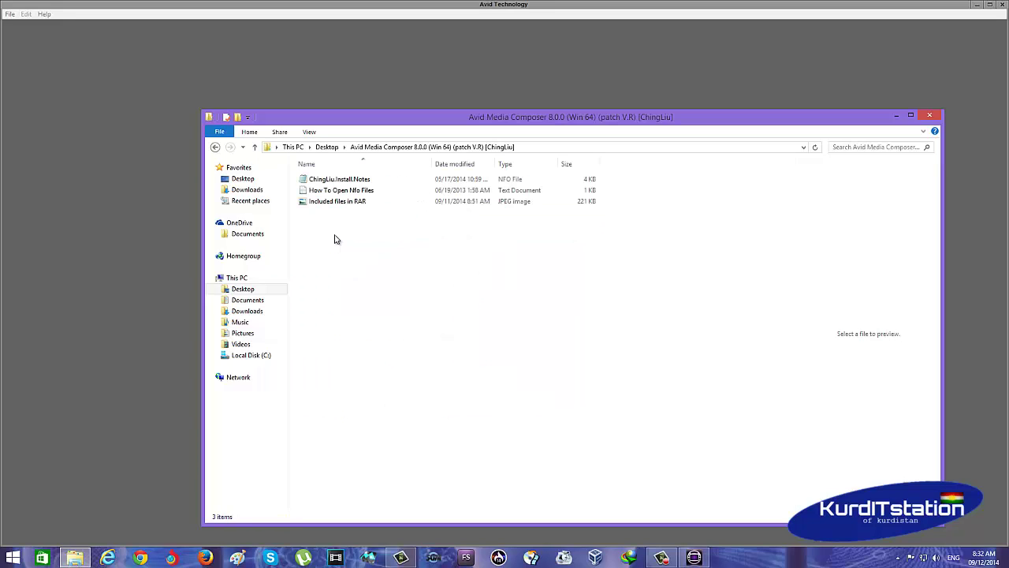
pyautogui.doubleClick(339, 180)
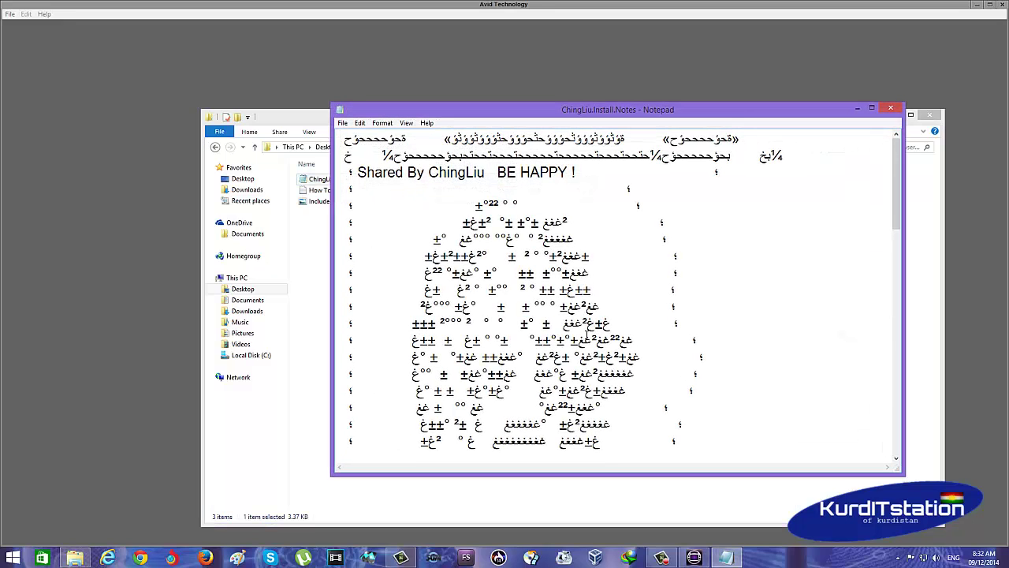
pyautogui.scroll(-15, 546, 323)
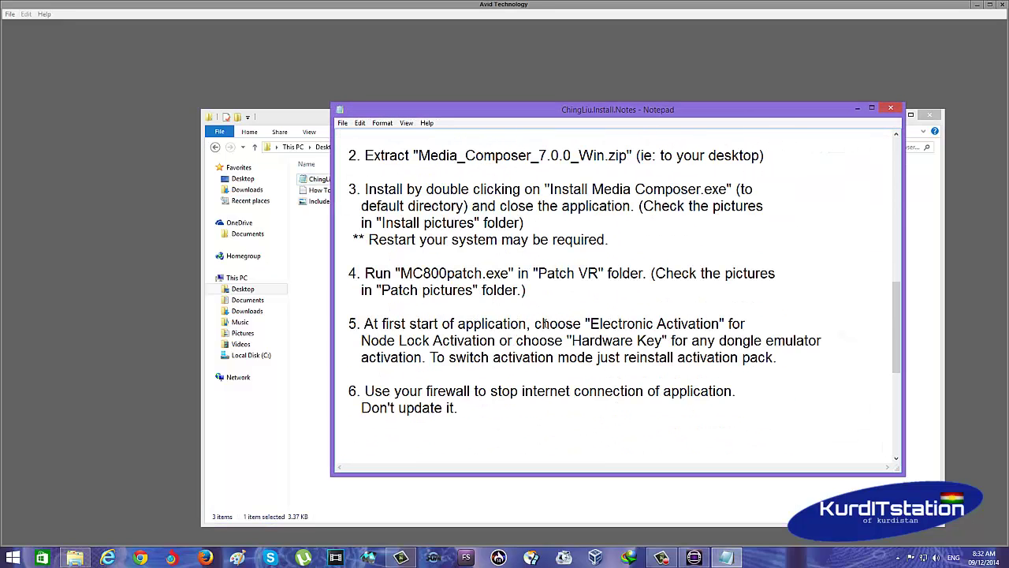
pyautogui.scroll(-5, 544, 324)
pyautogui.scroll(-1, 544, 323)
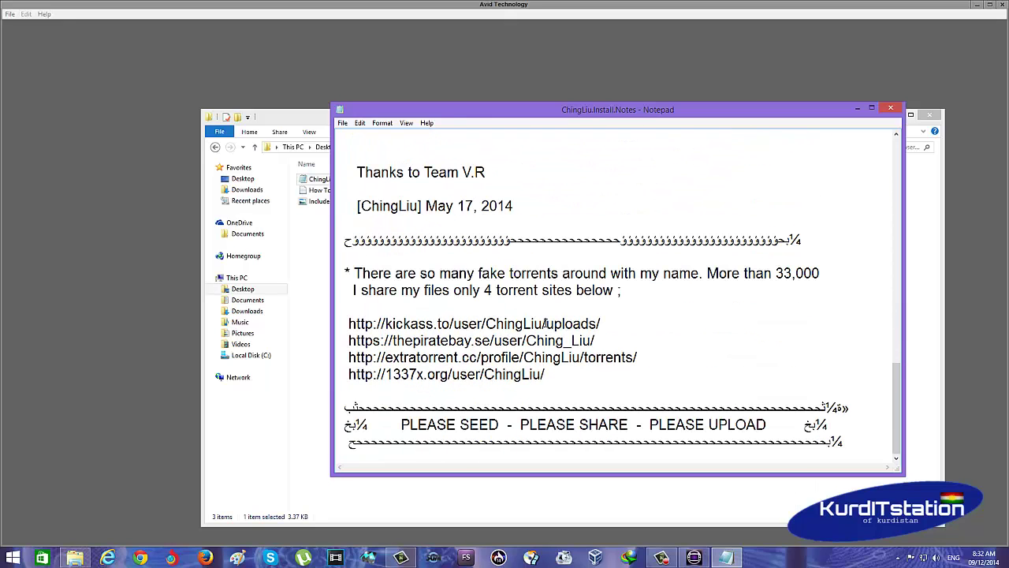
pyautogui.scroll(5, 546, 323)
pyautogui.scroll(1, 545, 323)
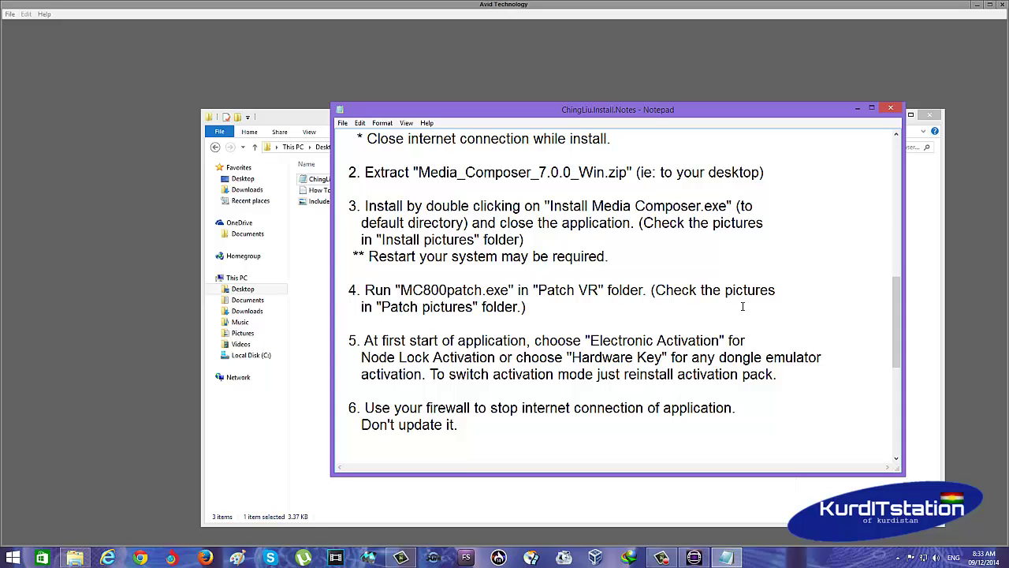
# Close the folder window, compare the install notes with the activation dialog behind them, and minimize the notes
pyautogui.click(929, 116)
pyautogui.moveTo(828, 120); pyautogui.dragTo(965, 109)
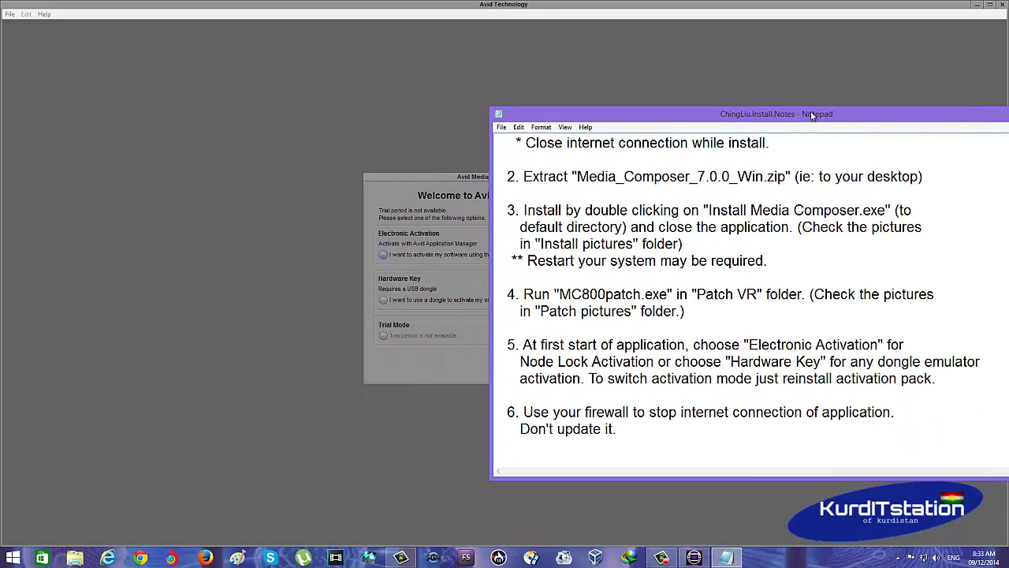
pyautogui.moveTo(812, 116); pyautogui.dragTo(880, 90)
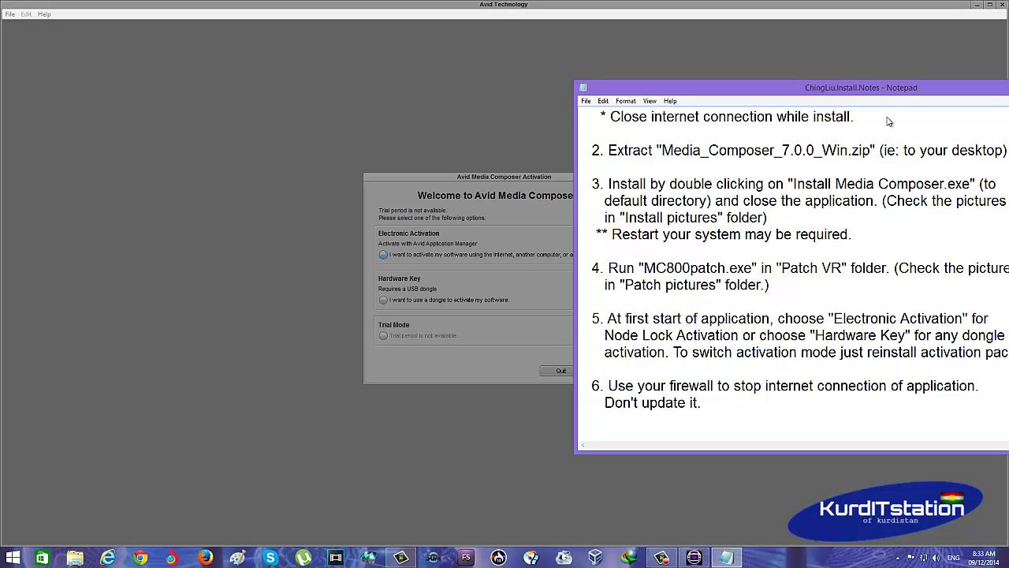
pyautogui.moveTo(889, 89); pyautogui.dragTo(739, 83)
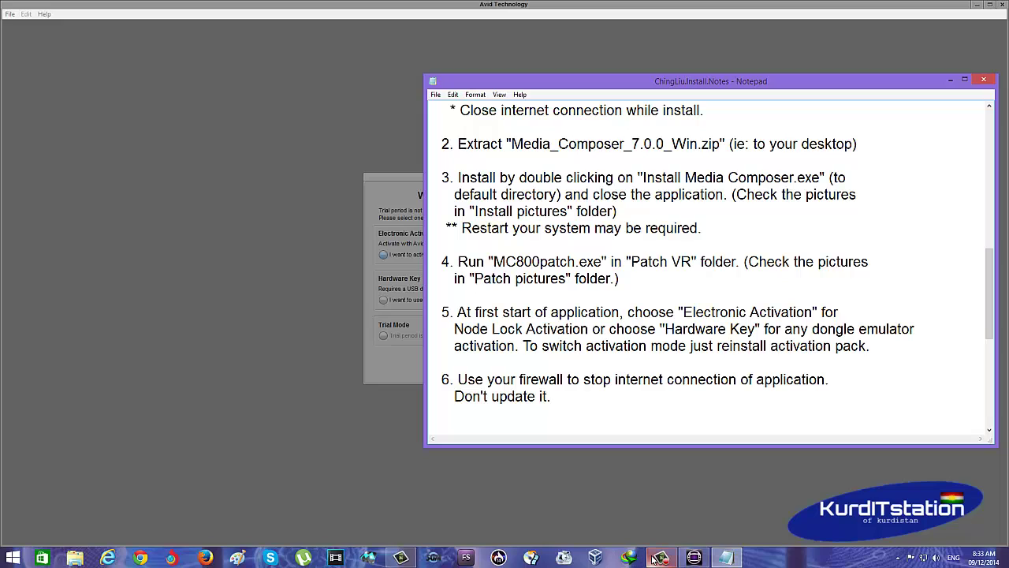
pyautogui.moveTo(661, 558)
pyautogui.moveTo(826, 84); pyautogui.dragTo(666, 107)
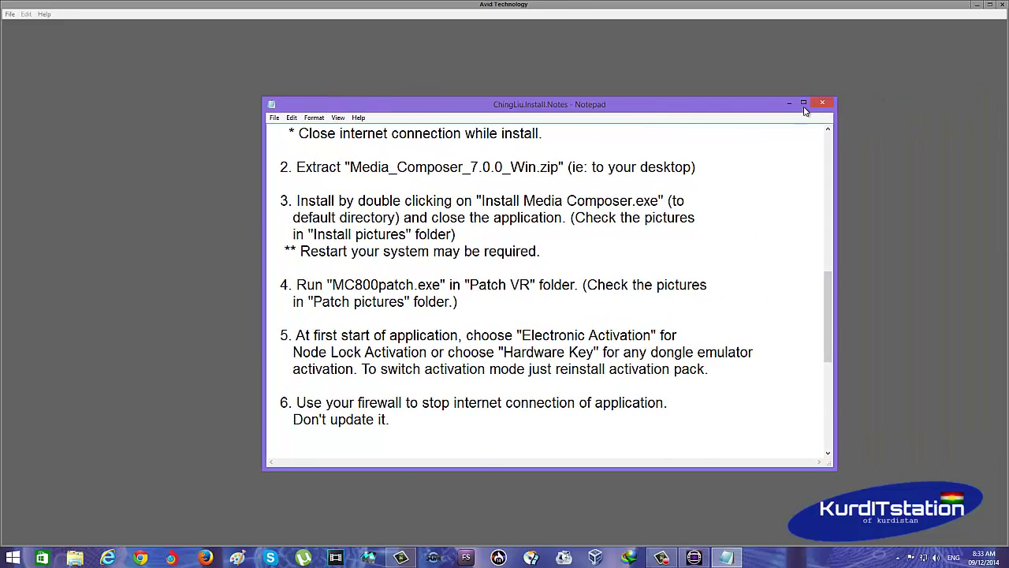
pyautogui.click(789, 104)
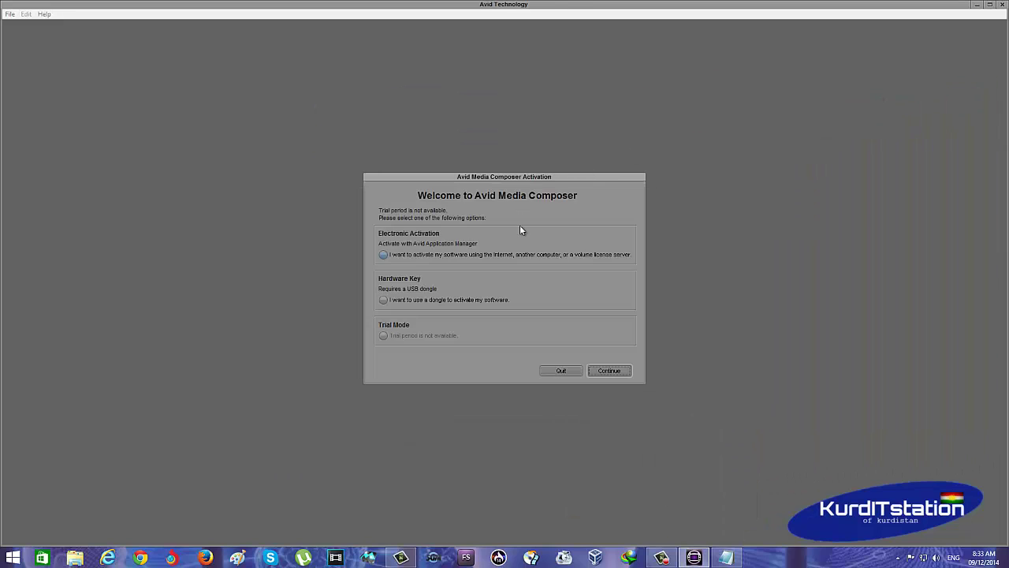
# Choose Electronic Activation for Avid Media Composer and continue past the power scheme notice
pyautogui.click(383, 254)
pyautogui.click(608, 371)
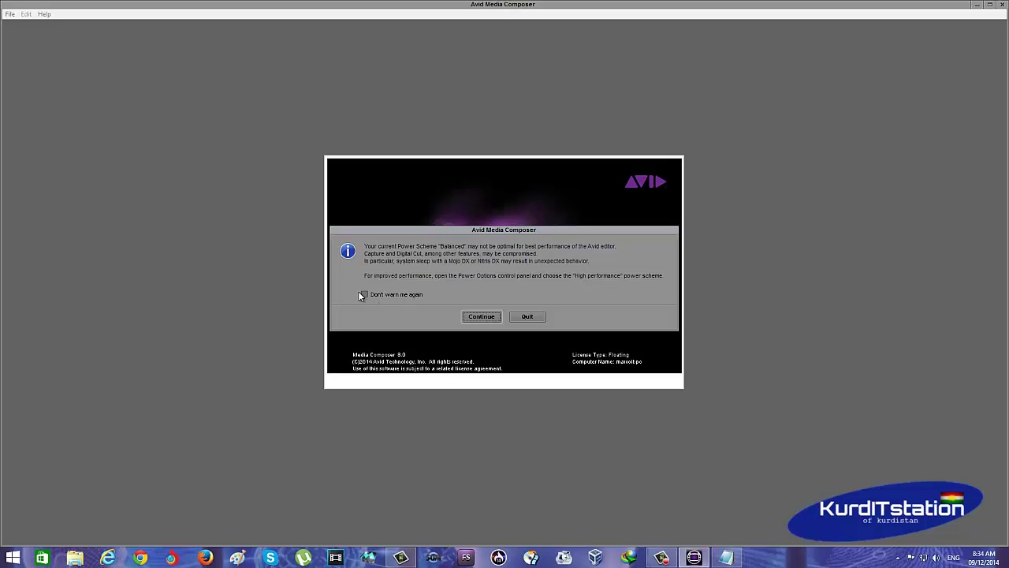
pyautogui.click(482, 316)
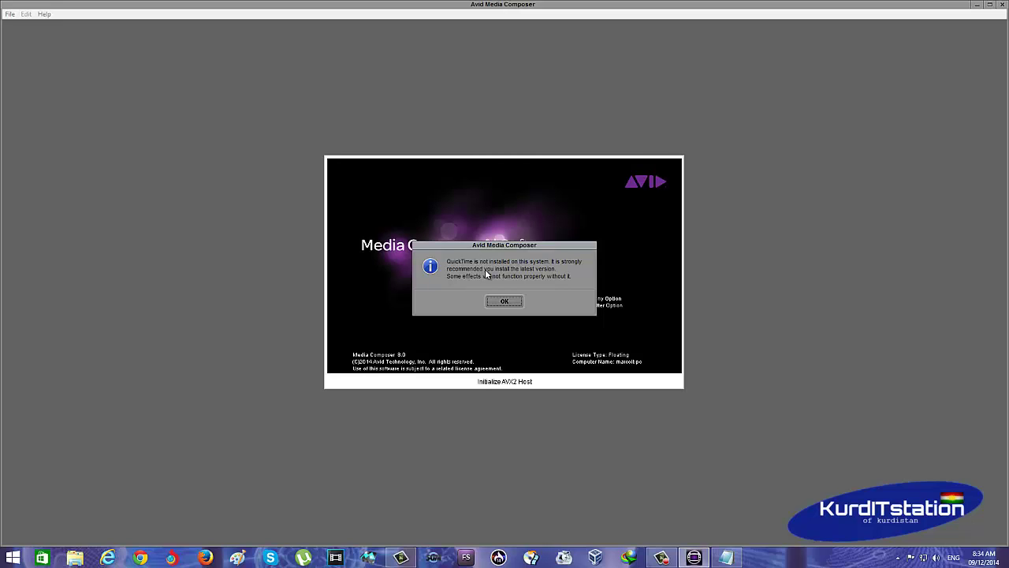
# Dismiss the QuickTime notice, the Initialization Error, and the DSM_Server.exe error during Avid Media Composer's startup
pyautogui.click(510, 300)
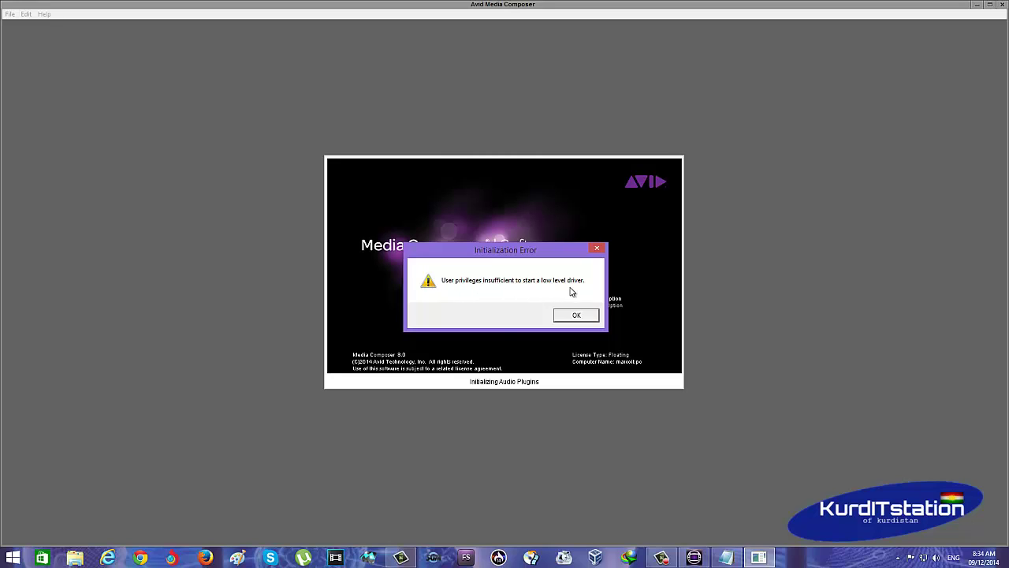
pyautogui.click(575, 315)
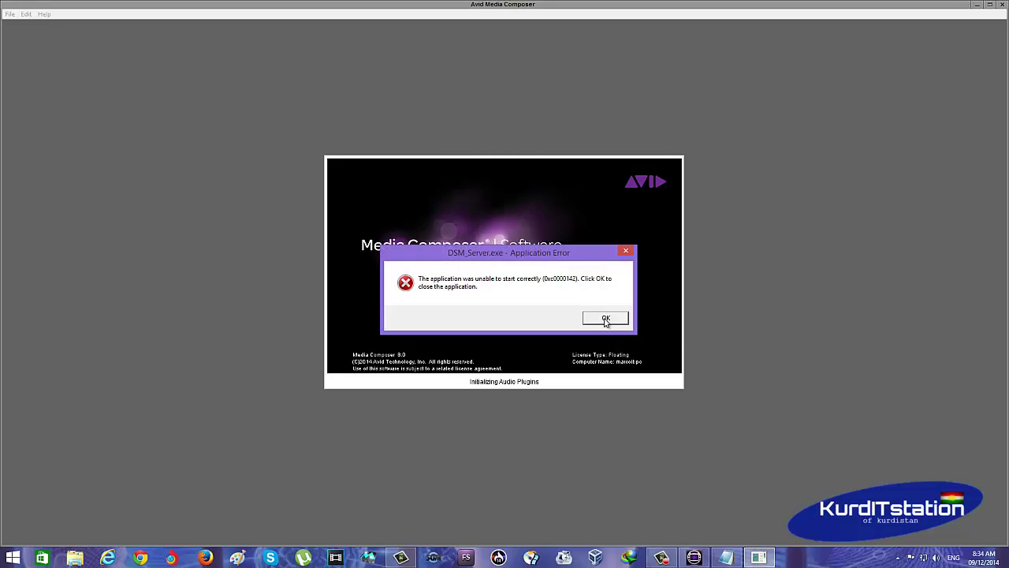
pyautogui.click(608, 317)
pyautogui.click(504, 327)
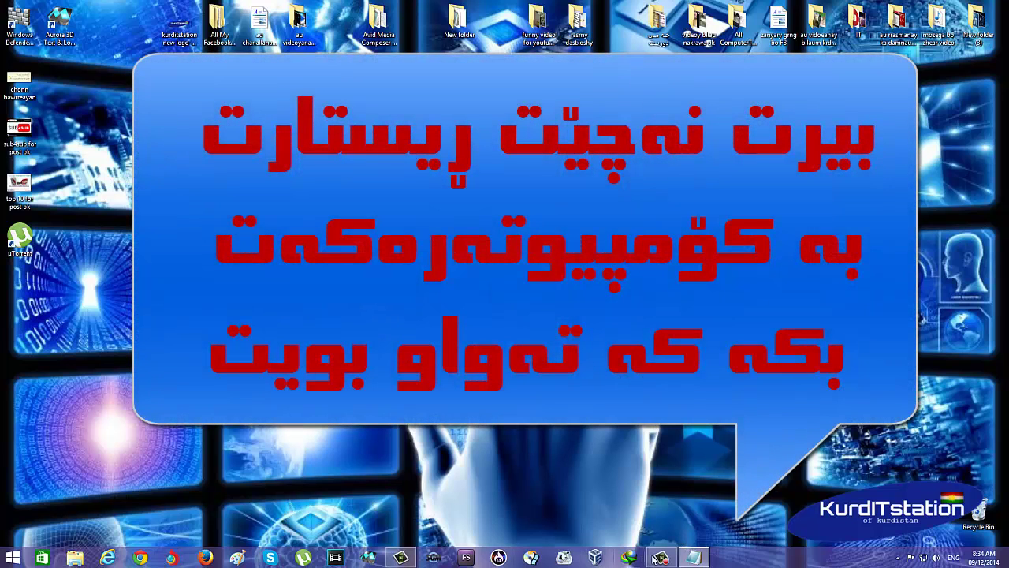
# Open Google Chrome, bring up the install notes for another look, and minimize them
pyautogui.moveTo(660, 559)
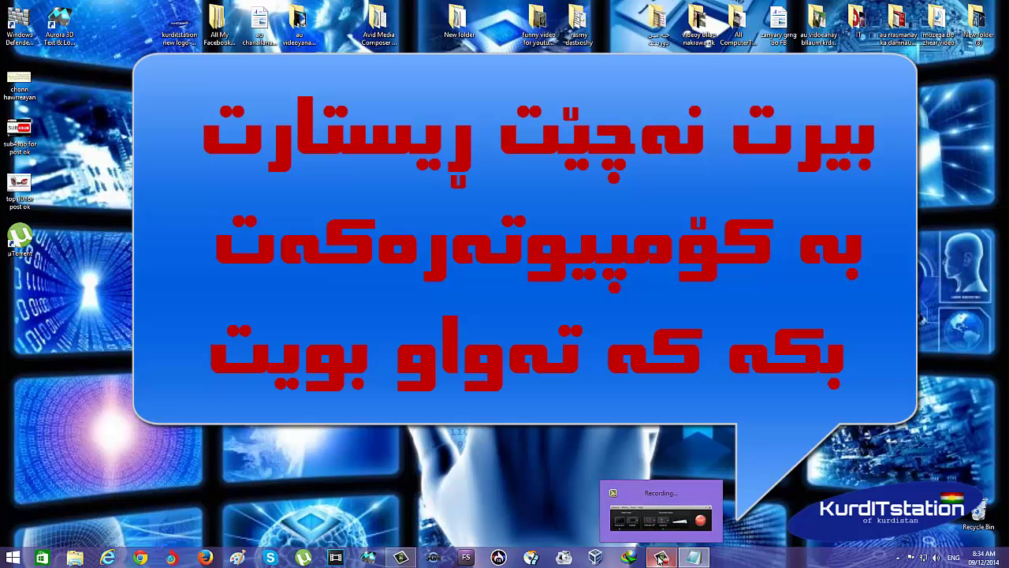
pyautogui.click(139, 557)
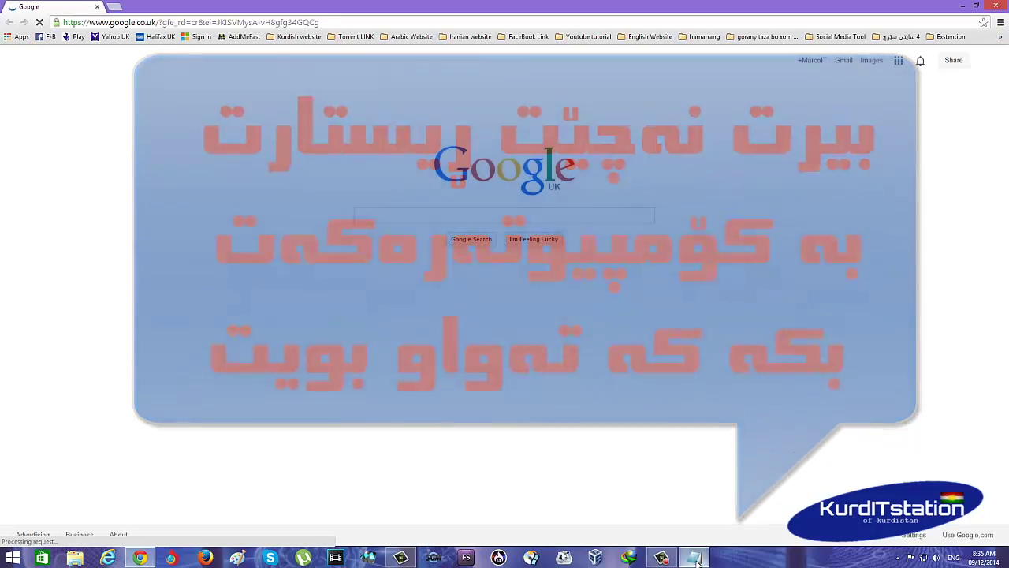
pyautogui.click(694, 558)
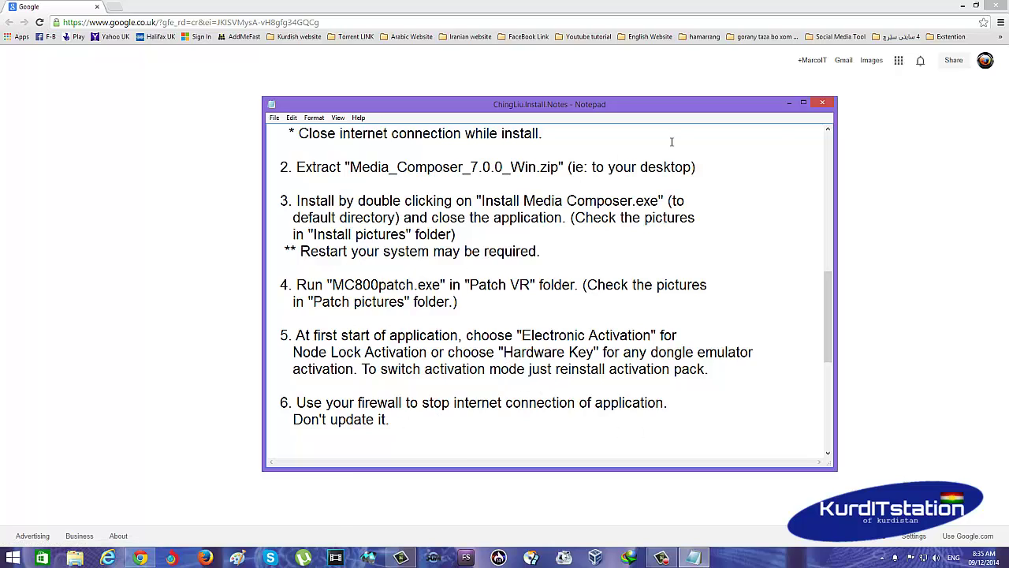
pyautogui.click(789, 104)
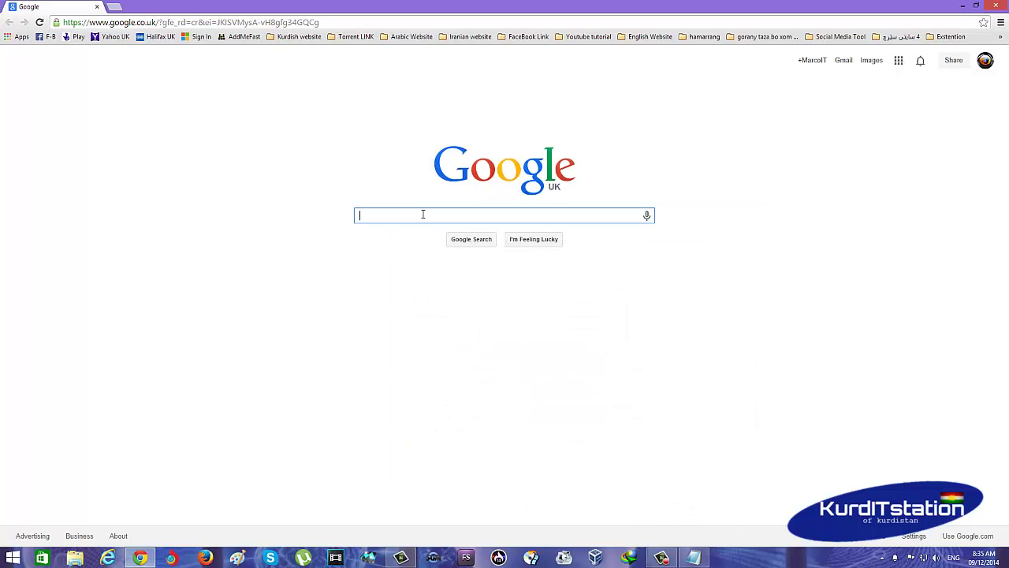
# Search Google for quicktime, open Apple's QuickTime download page, and select its email address field
pyautogui.write('q')
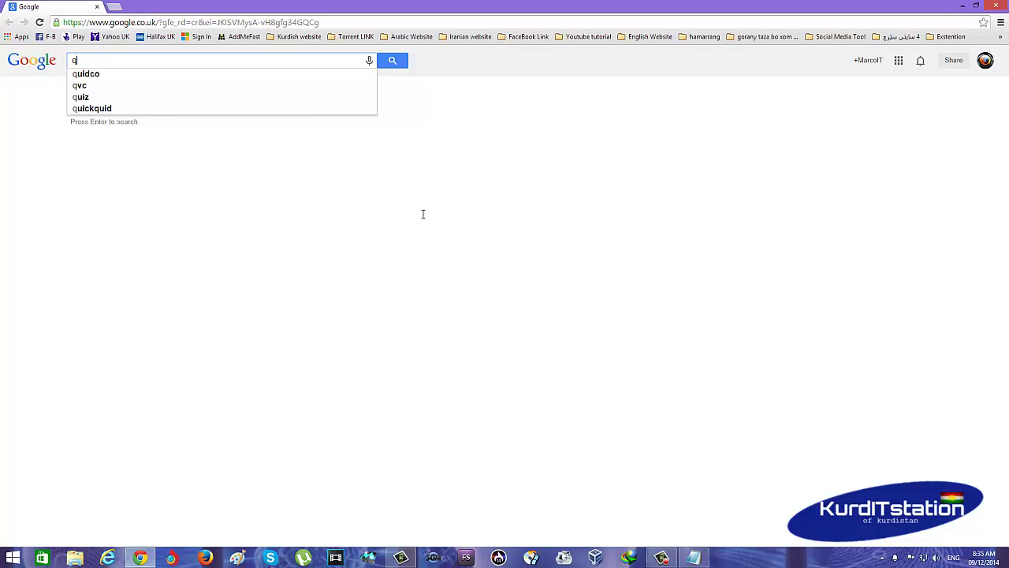
pyautogui.write('ui')
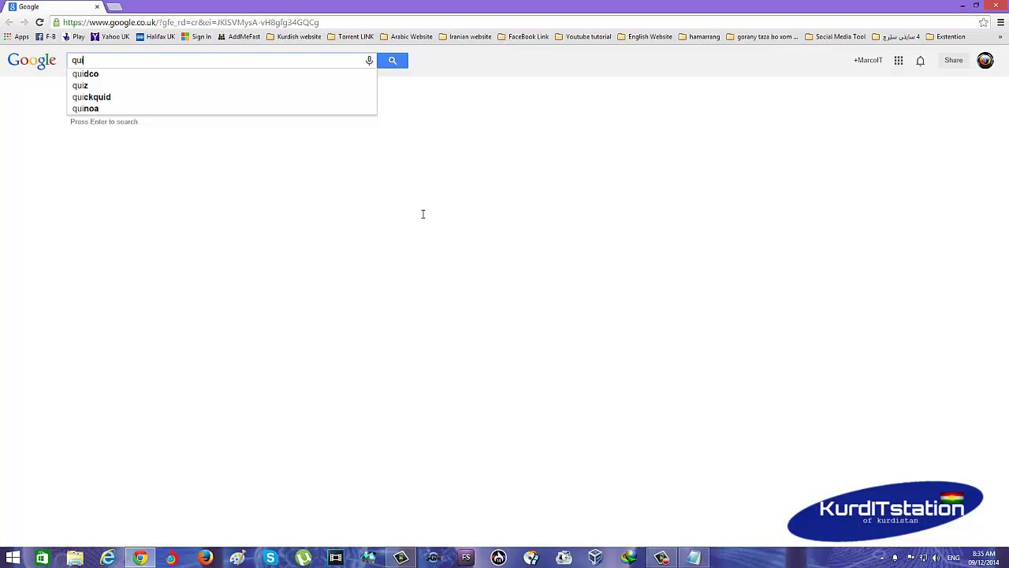
pyautogui.write('ck')
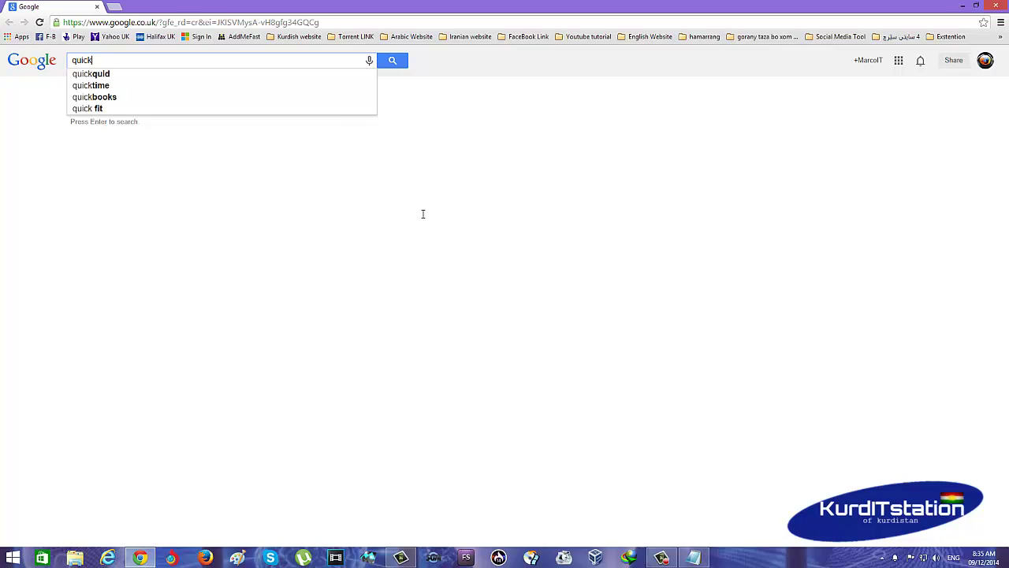
pyautogui.click(91, 85)
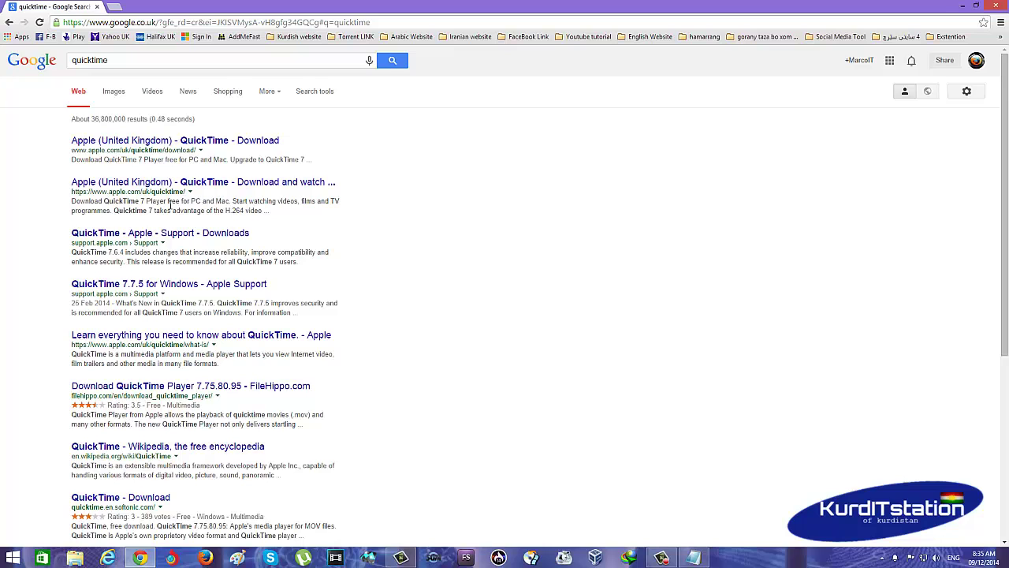
pyautogui.click(136, 143)
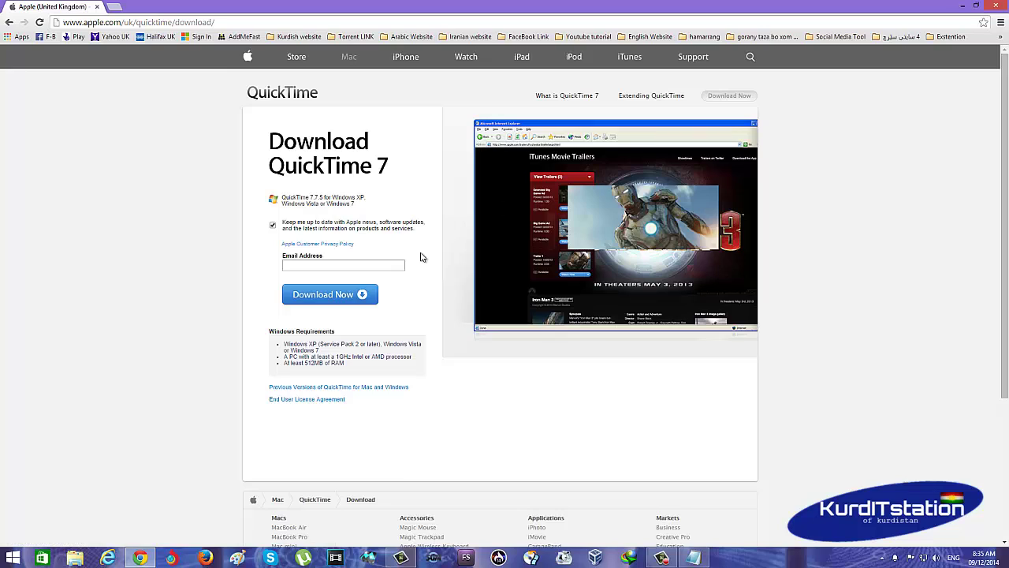
pyautogui.click(314, 266)
# Minimize Chrome, move the Avid Media Composer shortcut below uTorrent on the desktop, refresh the desktop, and return to Chrome
pyautogui.click(961, 7)
pyautogui.moveTo(314, 197); pyautogui.dragTo(19, 296)
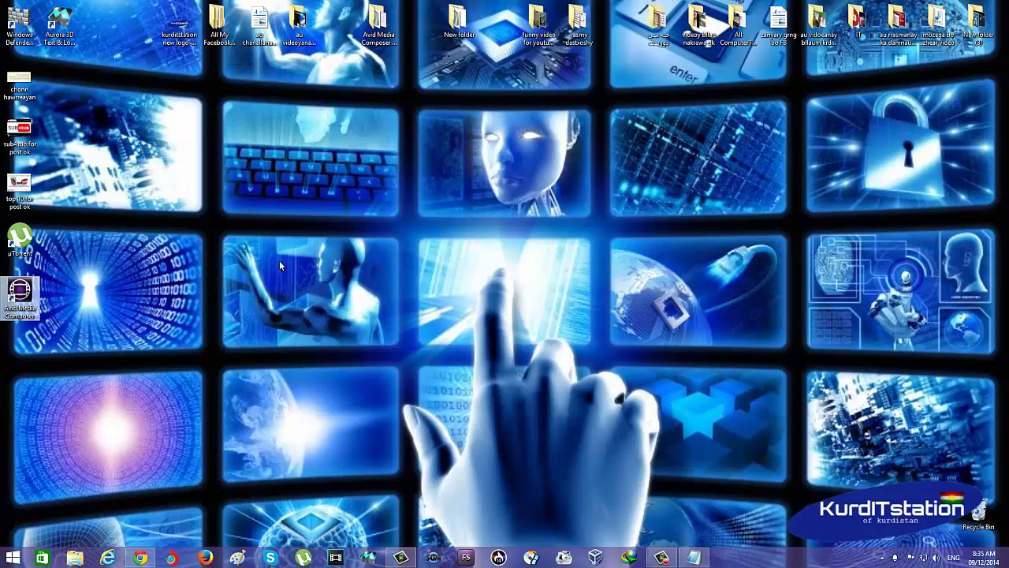
pyautogui.rightClick(435, 176)
pyautogui.click(455, 220)
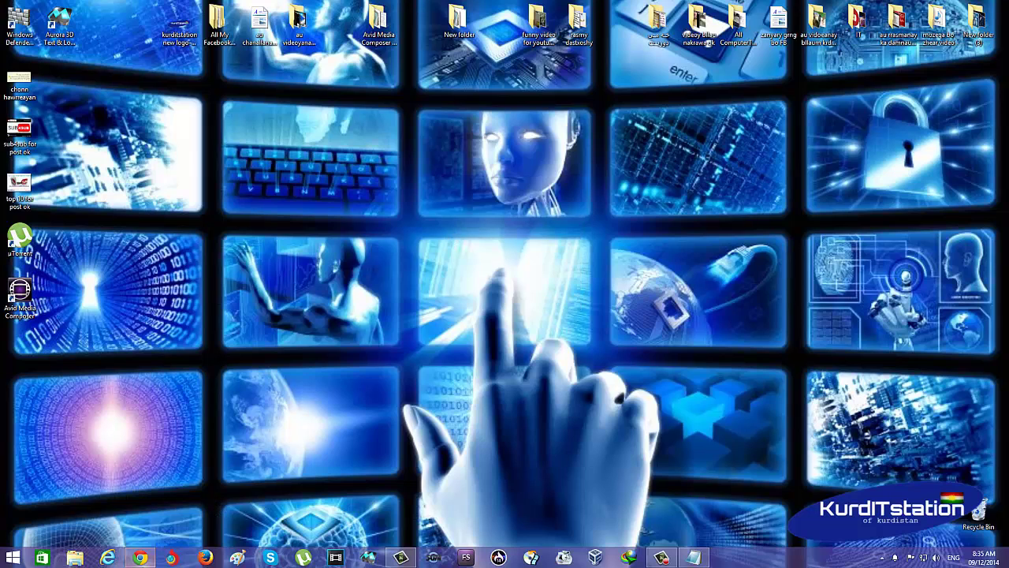
pyautogui.click(139, 557)
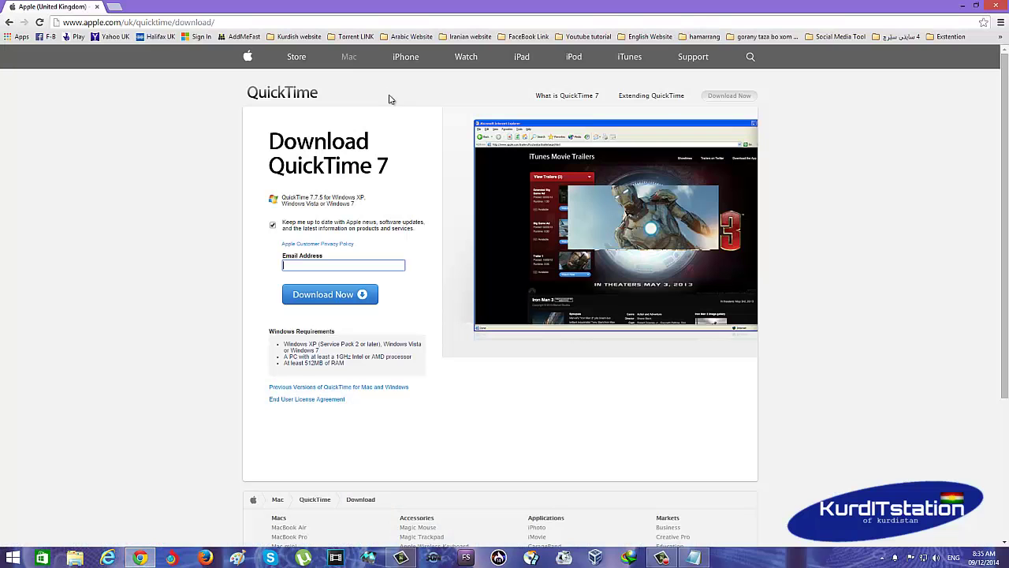
# Open the Avid Media Composer 8.0.0 (Win 64) bookmark from the Torrent LINK folder, and minimize Chrome
pyautogui.click(353, 37)
pyautogui.scroll(-2, 461, 370)
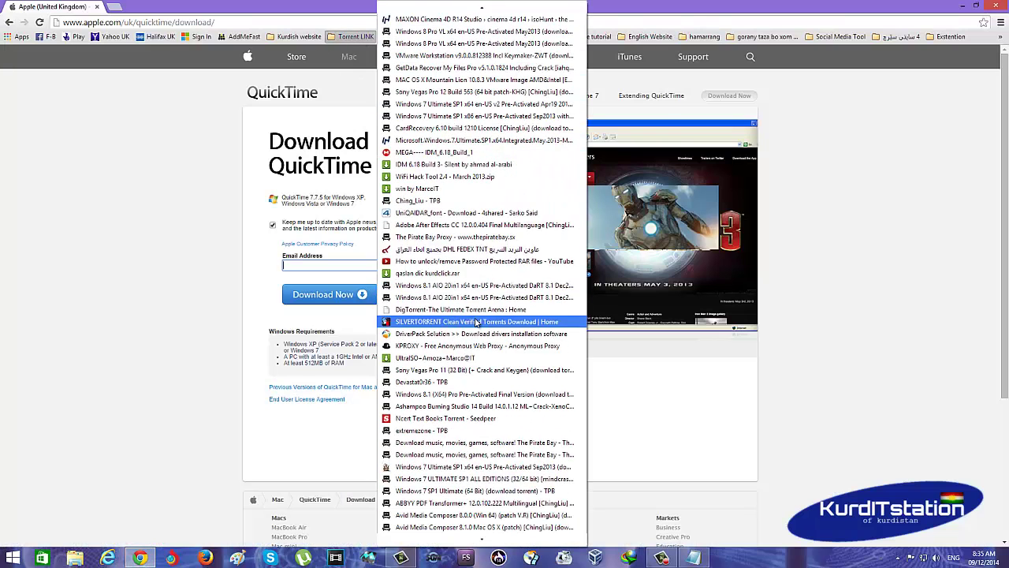
pyautogui.click(456, 515)
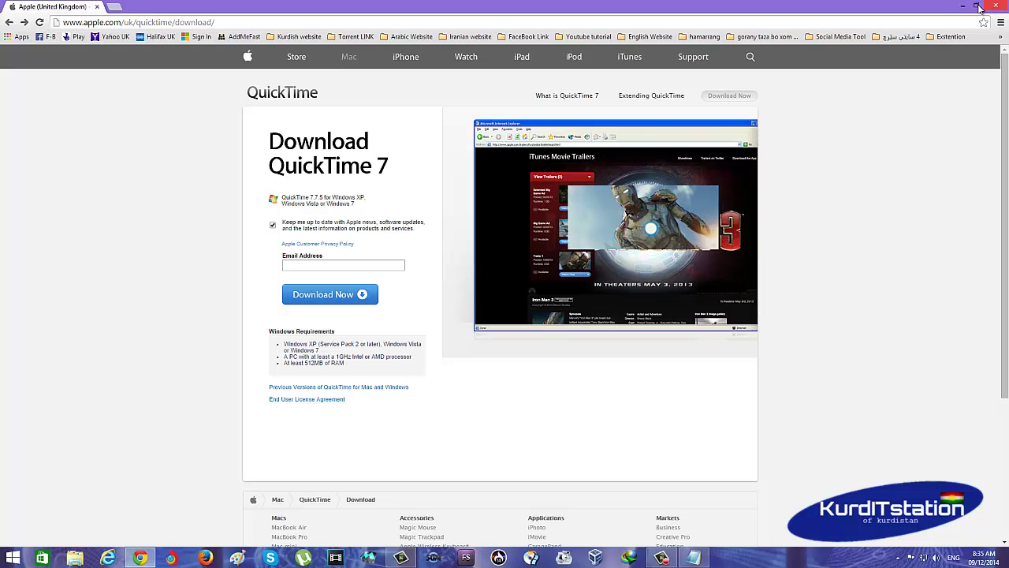
pyautogui.click(963, 5)
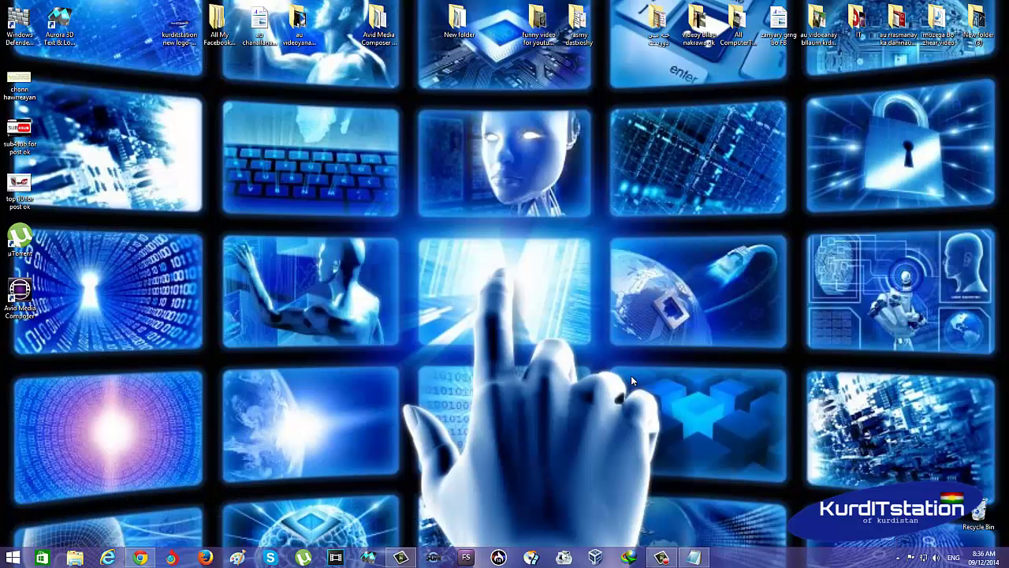
# Bring up the install notes in Notepad, close them, and refresh the desktop
pyautogui.click(694, 558)
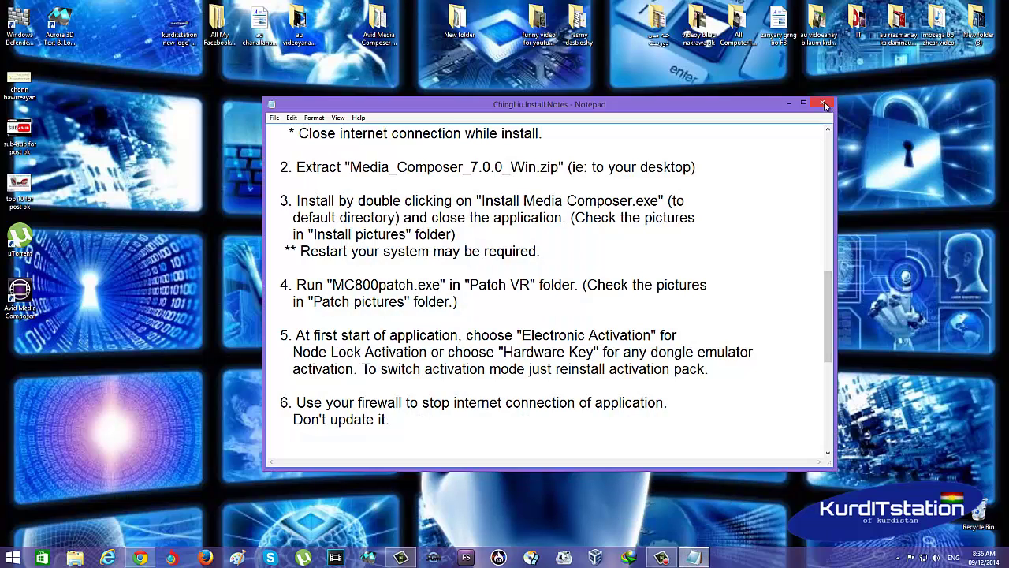
pyautogui.click(822, 102)
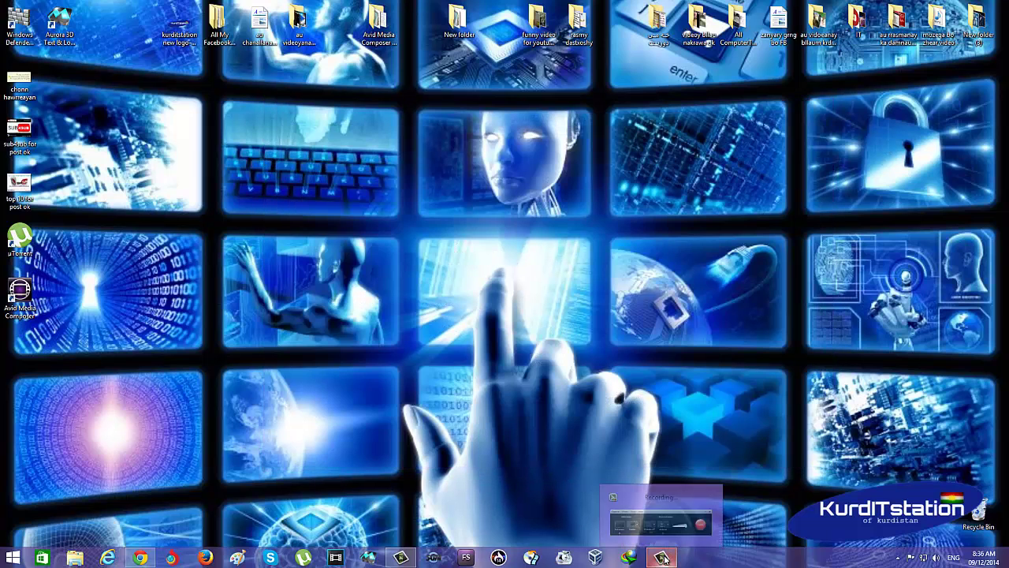
pyautogui.rightClick(430, 207)
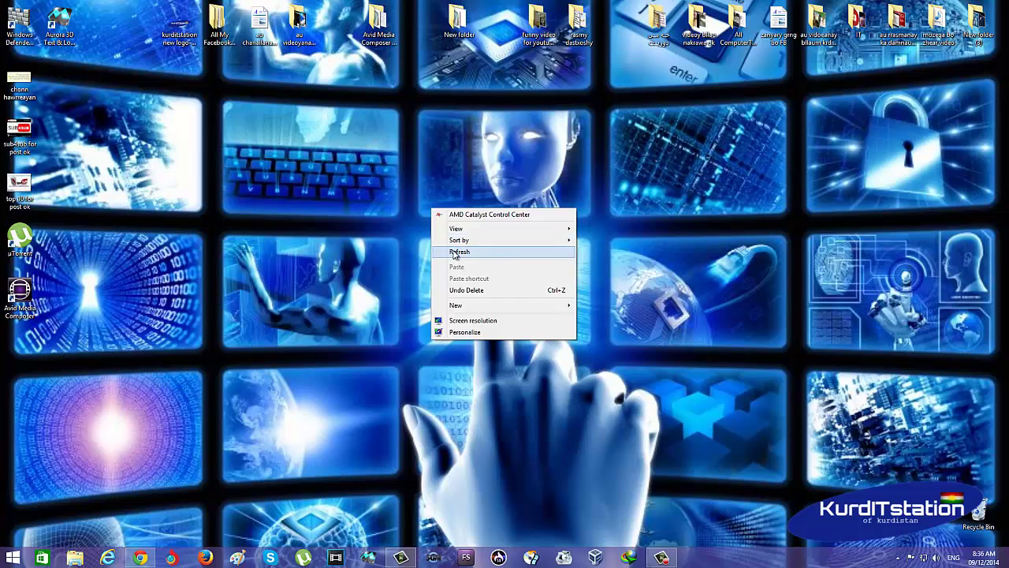
pyautogui.click(459, 250)
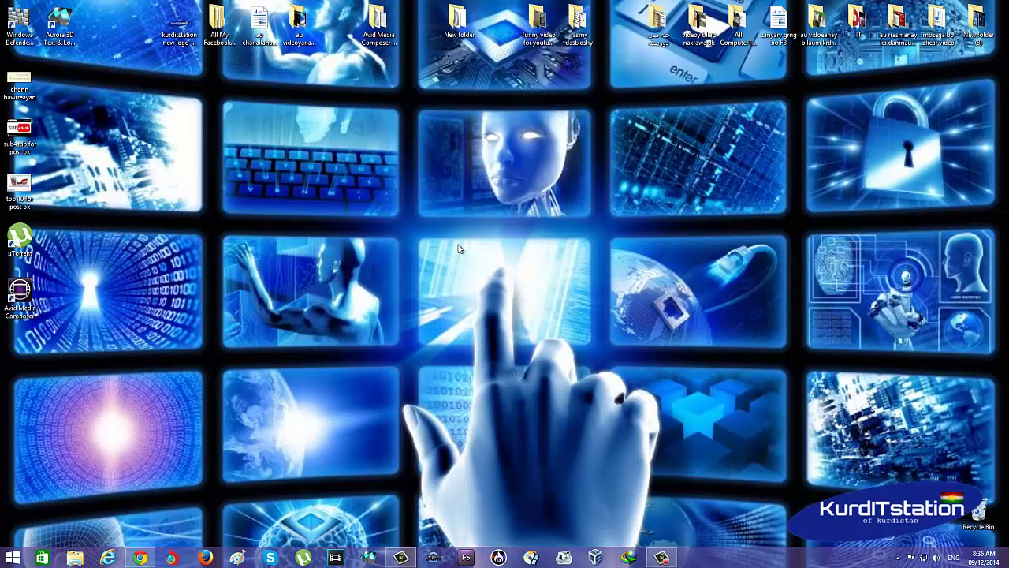